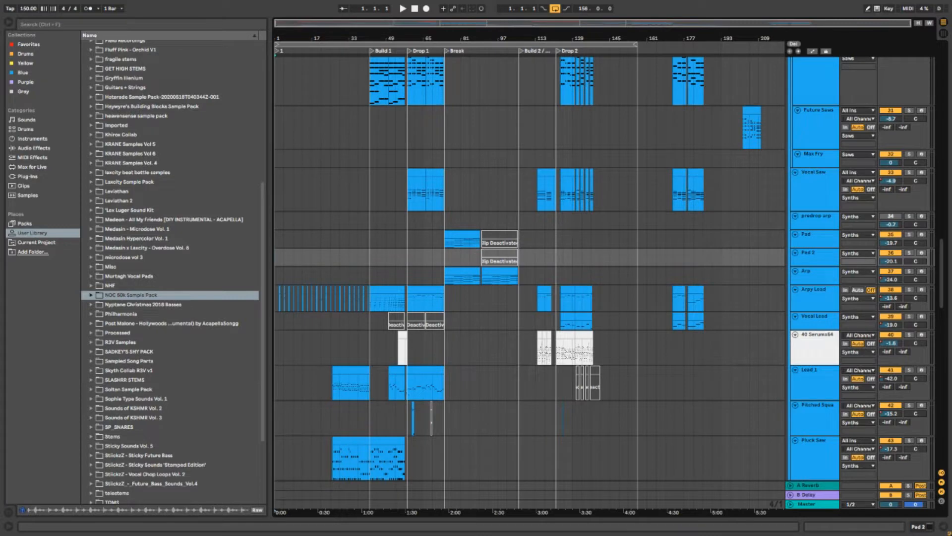
Step: Look through the arrangement's synth, bass, misc and drum tracks to review how the song is built
left_click(799, 111)
left_click(799, 111)
left_click(280, 152)
left_click(275, 140)
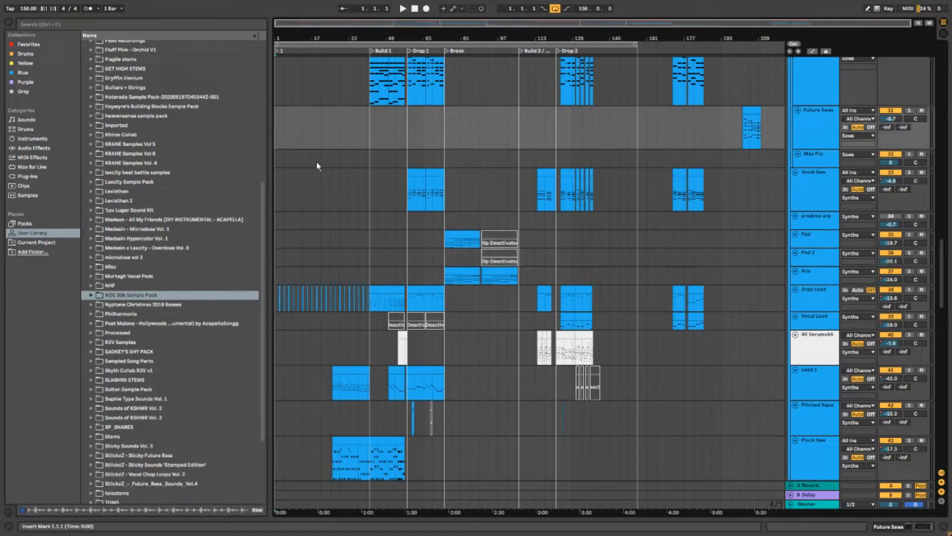
scroll(918, 70, "down", 20)
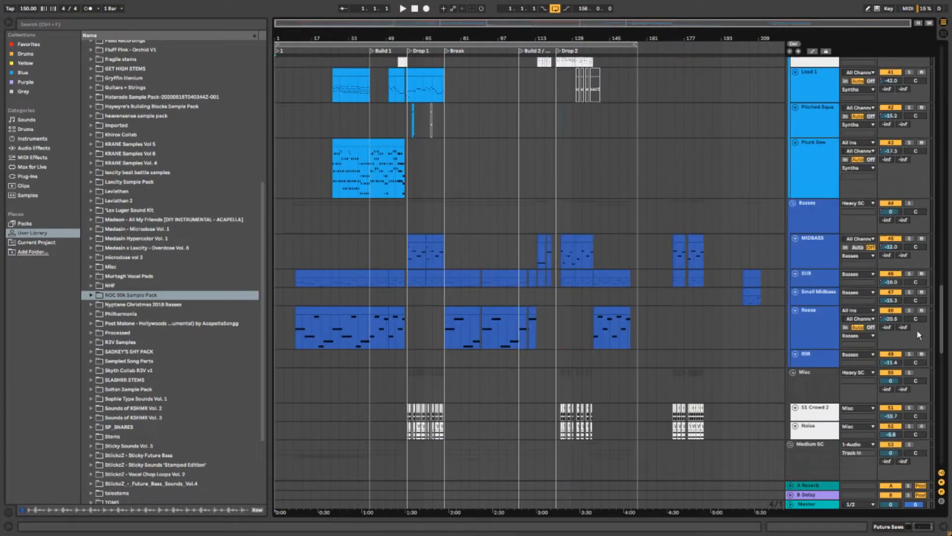
scroll(915, 467, "up", 20)
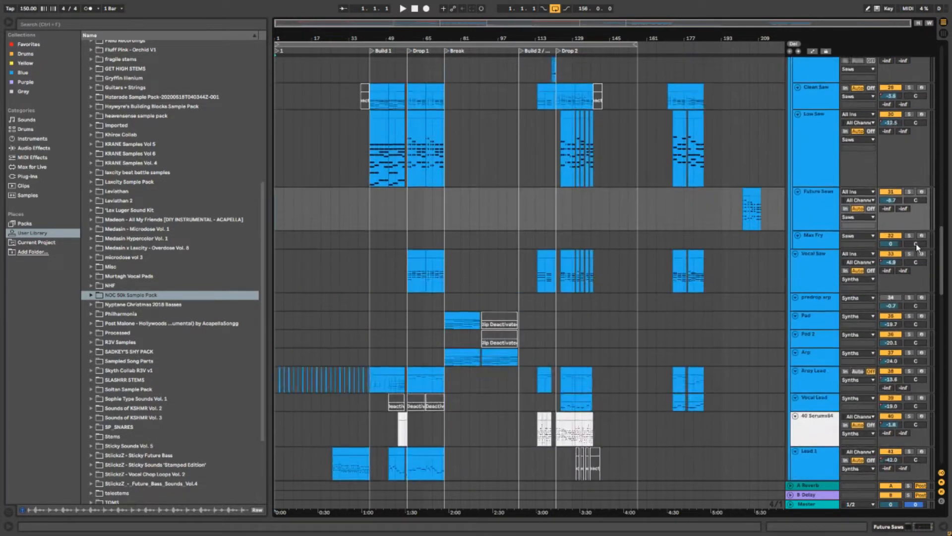
scroll(932, 243, "up", 1)
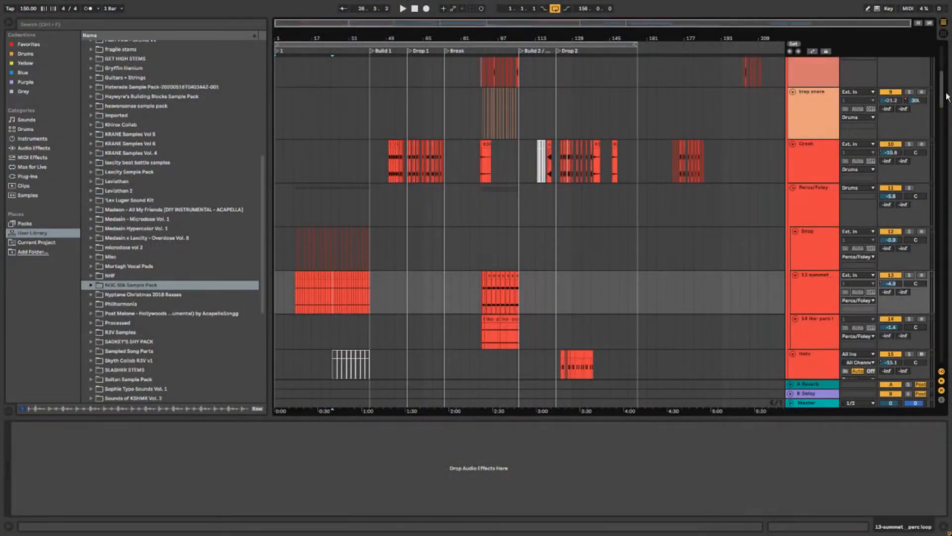
scroll(947, 78, "up", 6)
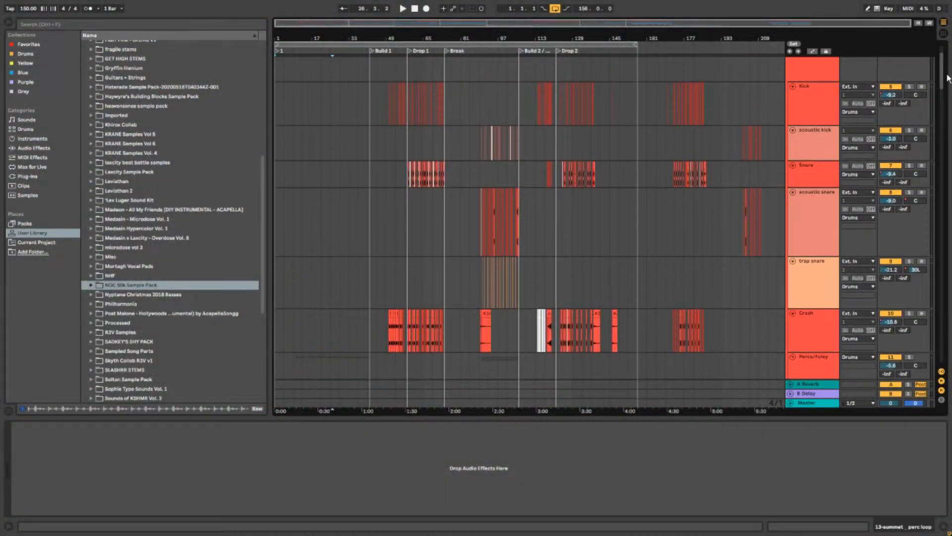
scroll(947, 78, "down", 5)
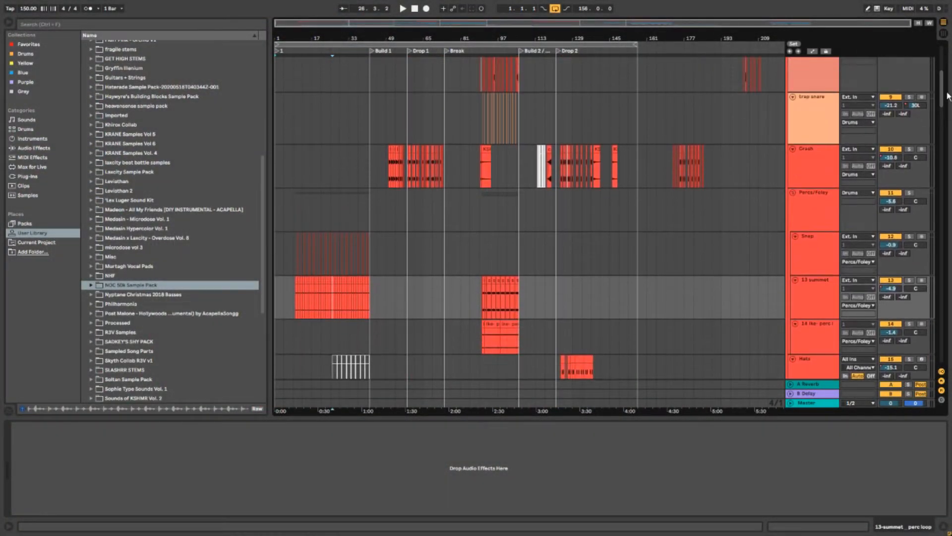
scroll(947, 96, "down", 4)
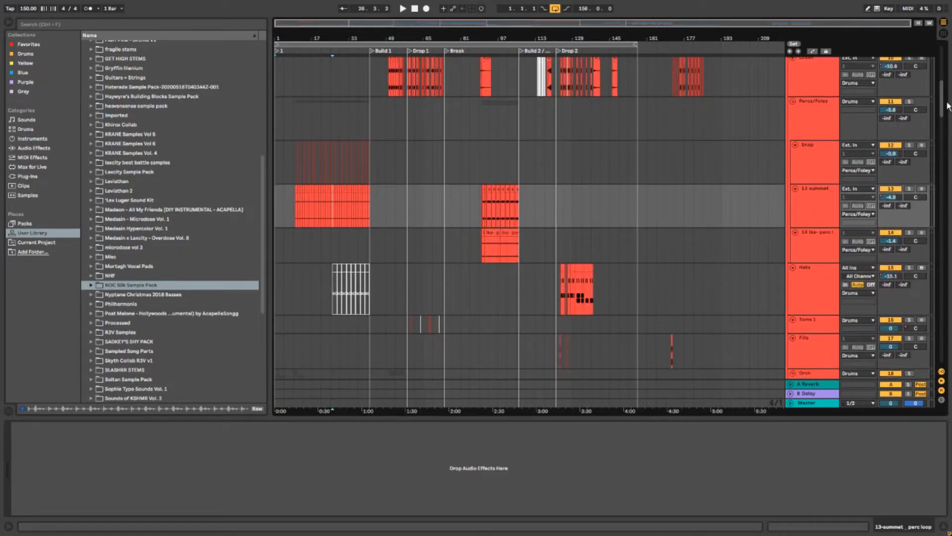
Step: Solo the Piano track with the playback position at bar 10 and inspect its Addictive Keys instrument
left_click_drag(947, 106, 948, 303)
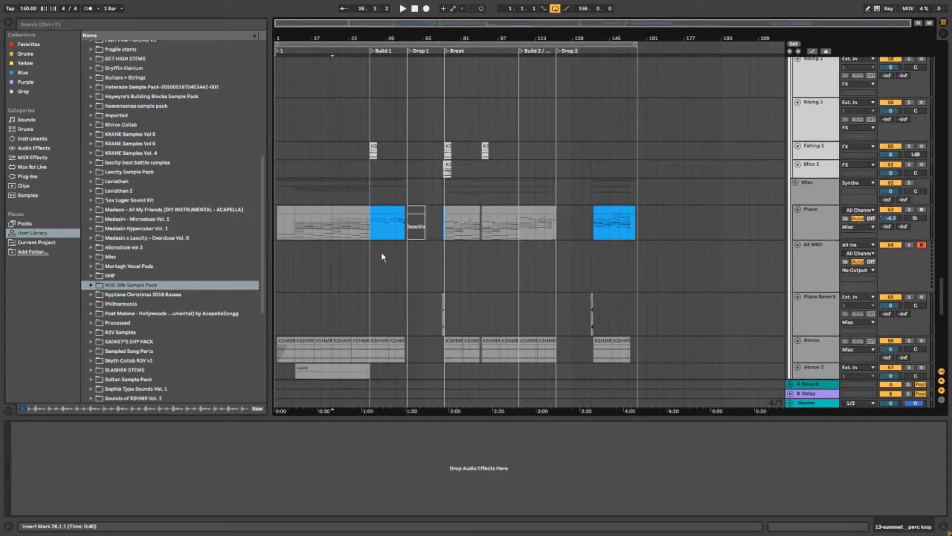
left_click(276, 234)
scroll(276, 234, "up", 5)
left_click(377, 226)
key("s")
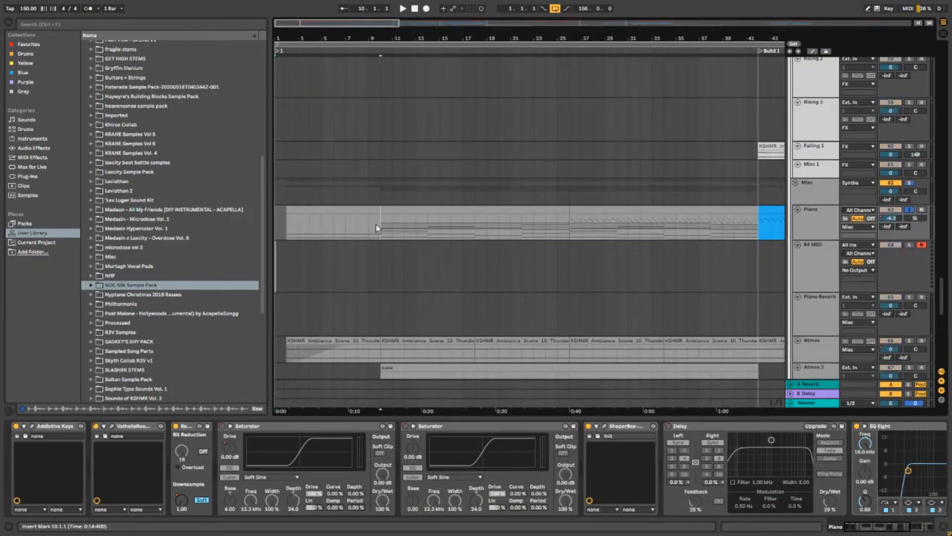
left_click(33, 426)
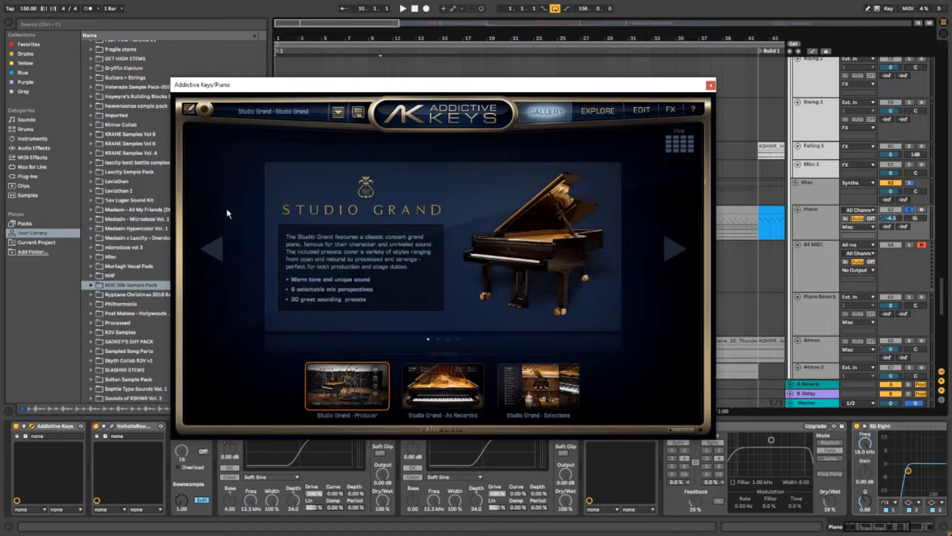
left_click(710, 85)
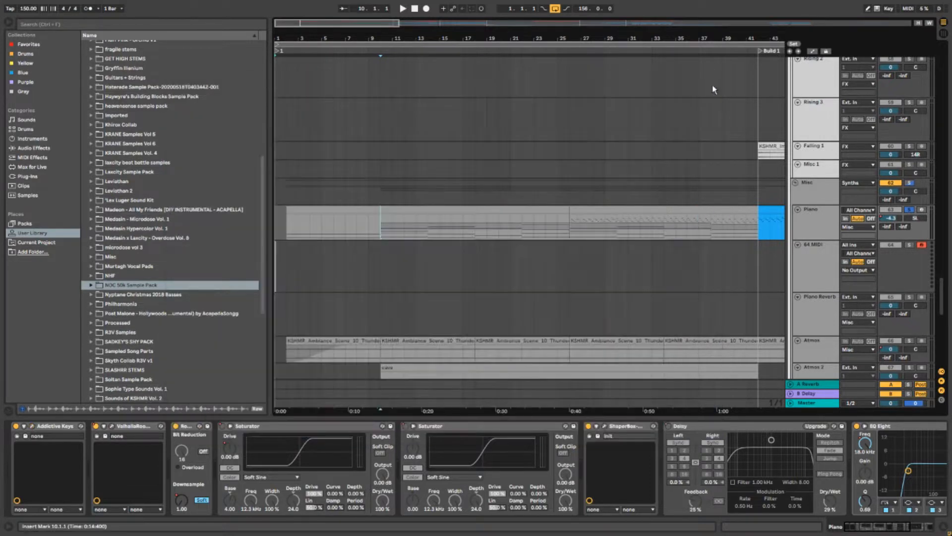
Step: Play the soloed piano part from bar 10, skipping ahead to bar 22
key("space")
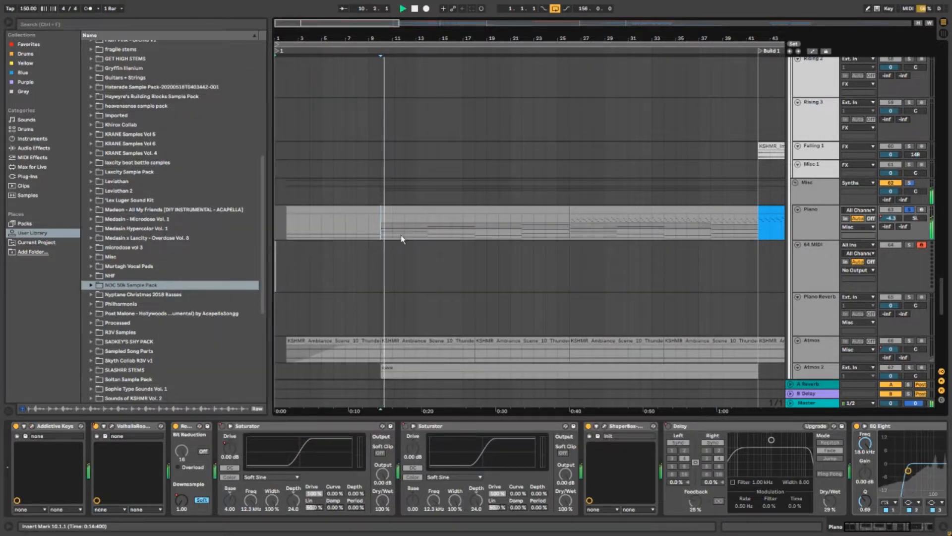
left_click(426, 229)
left_click(476, 231)
left_click(527, 248)
scroll(459, 257, "down", 6)
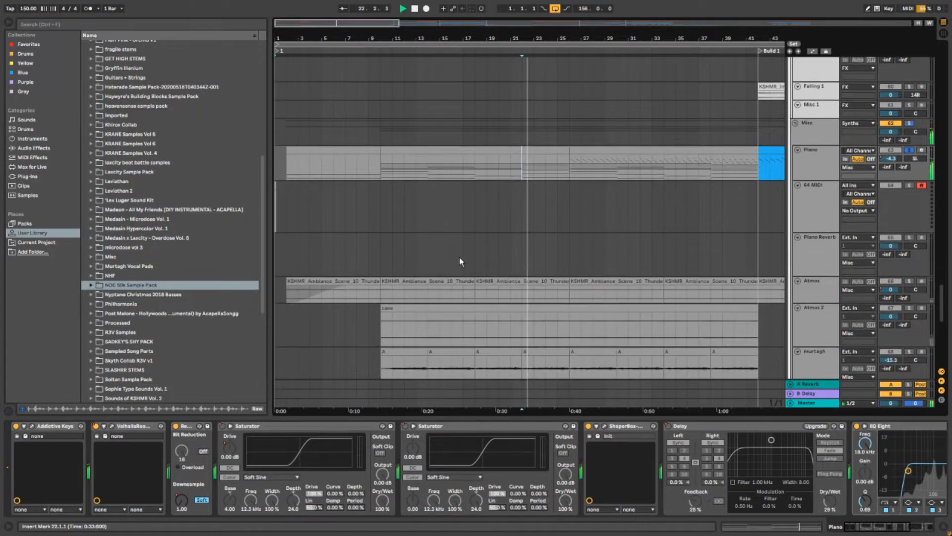
Step: Audition the intro ambience from bar 10 by soloing the Atmos track and the Atmos 2 track one at a time
left_click(376, 281)
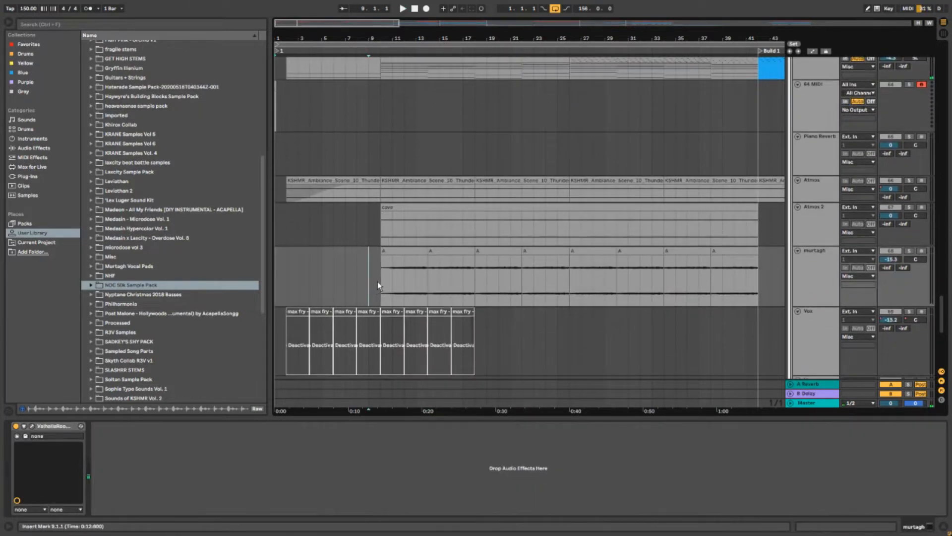
left_click(383, 197)
left_click(379, 168)
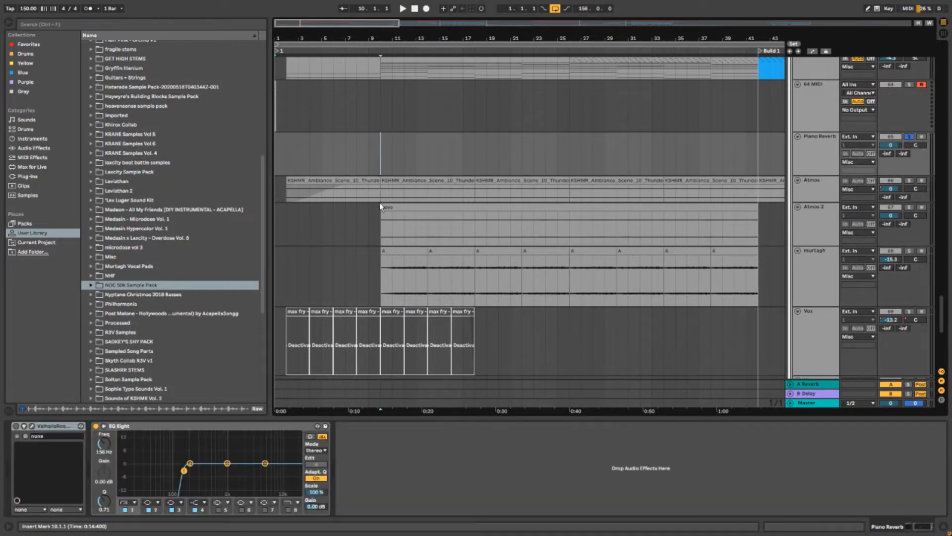
left_click(402, 197)
scroll(399, 233, "down", 2)
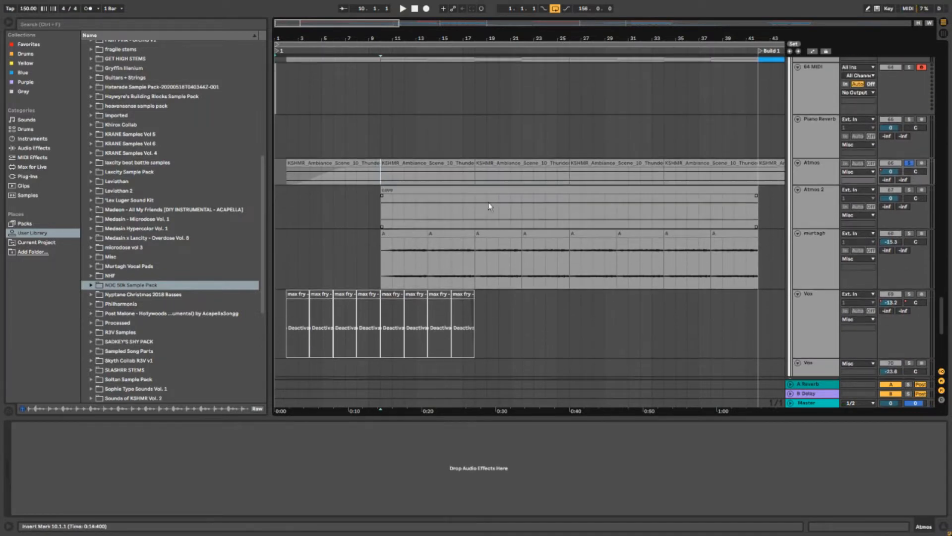
scroll(455, 201, "up", 2)
key("space")
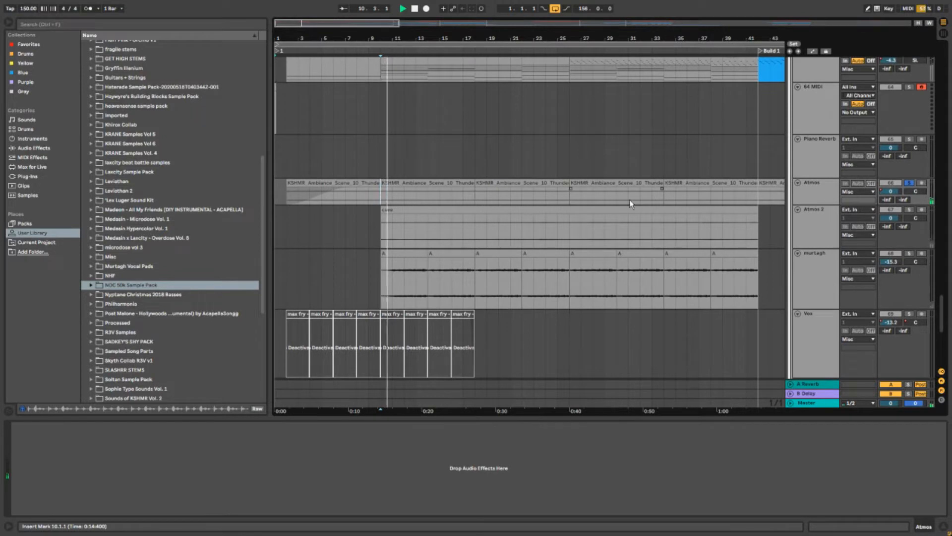
left_click(380, 233)
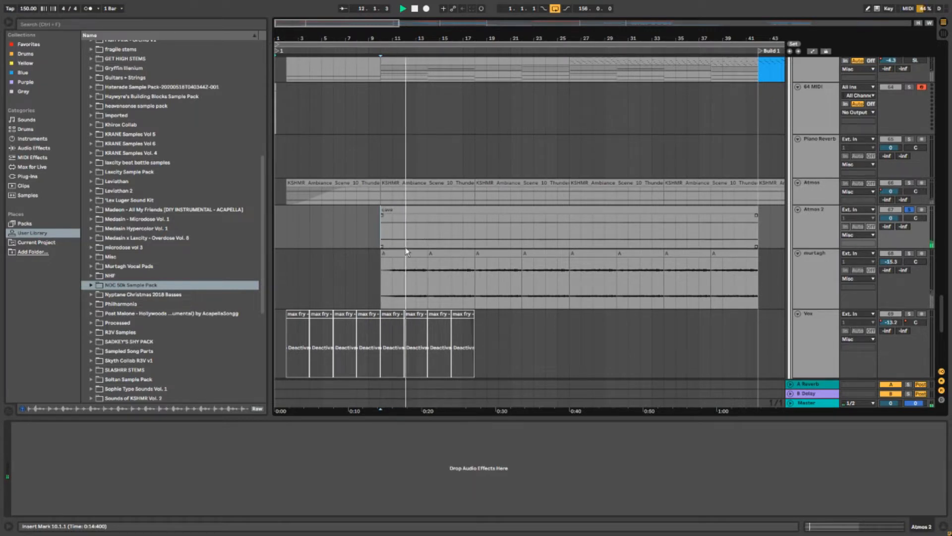
Step: Solo the murtagh vocal atmosphere track and play it from bar 10, moving on to bar 22
left_click(383, 287)
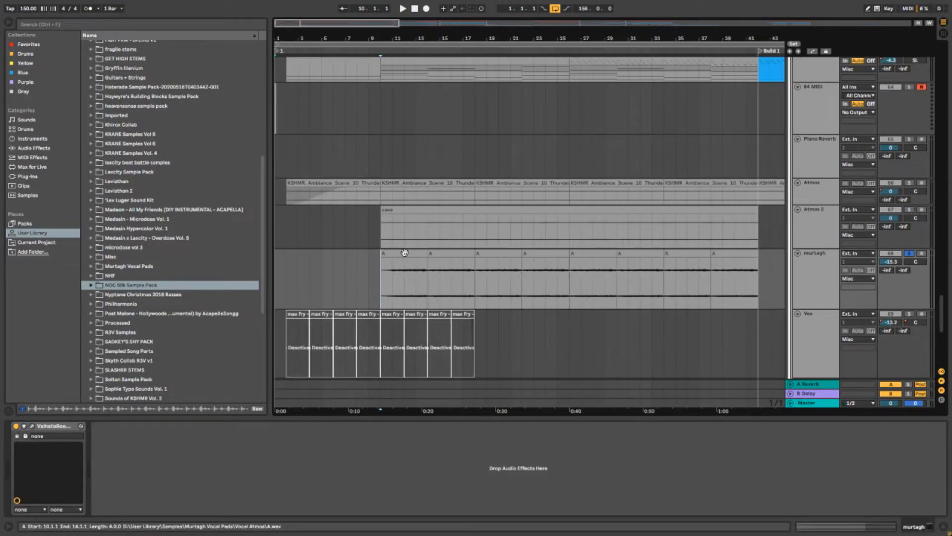
key("space")
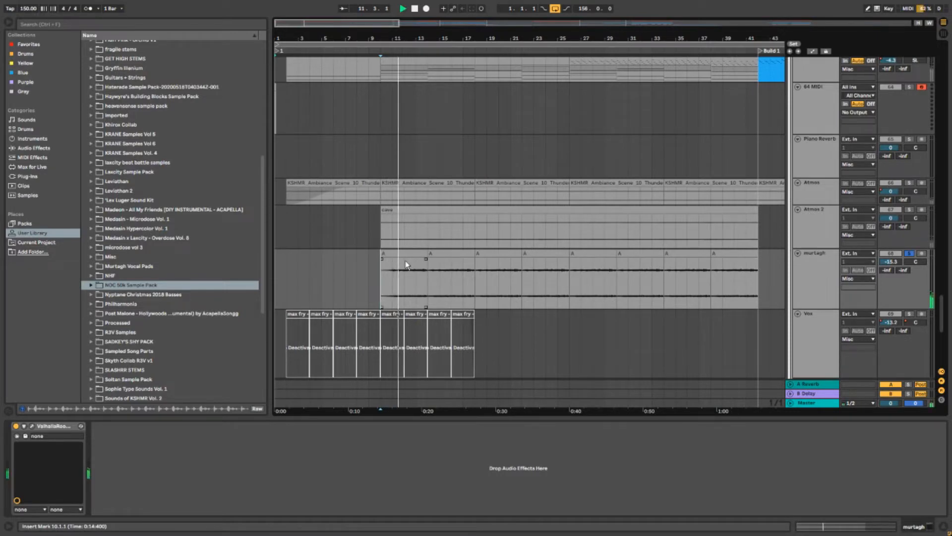
scroll(406, 260, "down", 3)
mouse_move(943, 314)
left_mouse_down()
mouse_move(944, 358)
mouse_move(943, 312)
left_mouse_up()
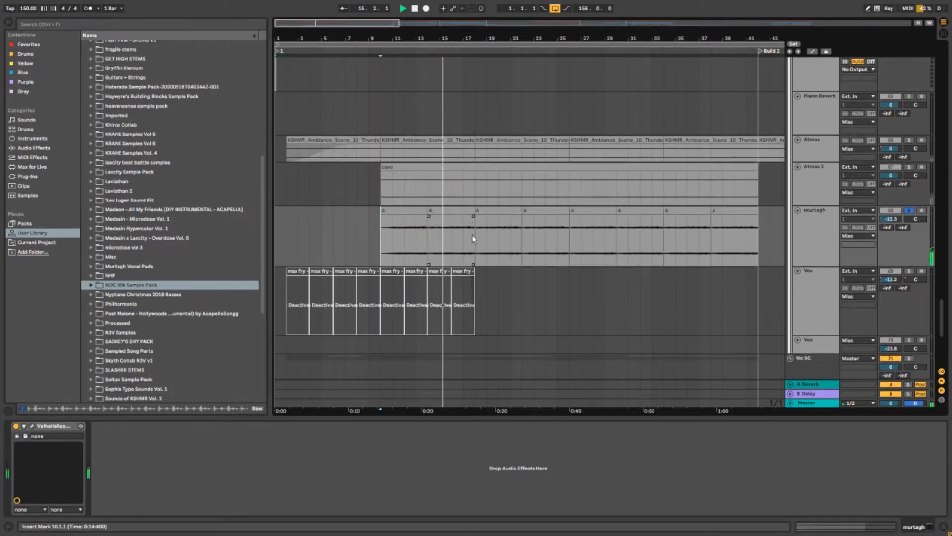
left_click(521, 240)
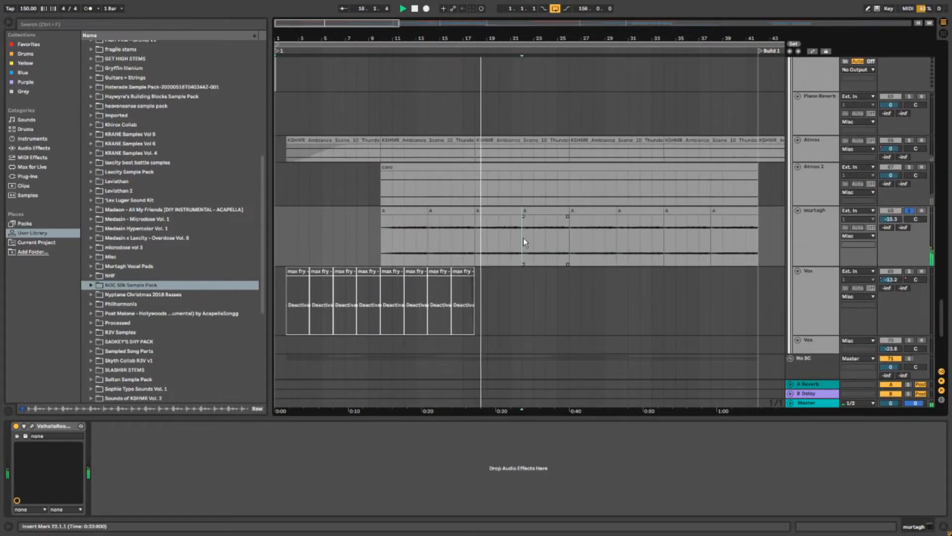
Step: Solo the Atmos 1 track in the FX group and play its atmosphere around bars 9 and 10
left_click_drag(941, 314, 941, 340)
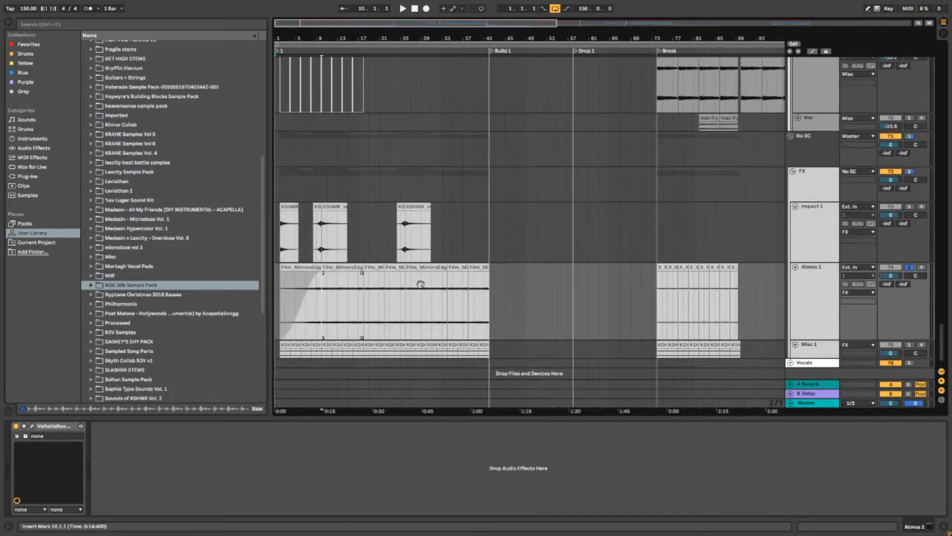
scroll(419, 284, "down", 1)
left_click(299, 291)
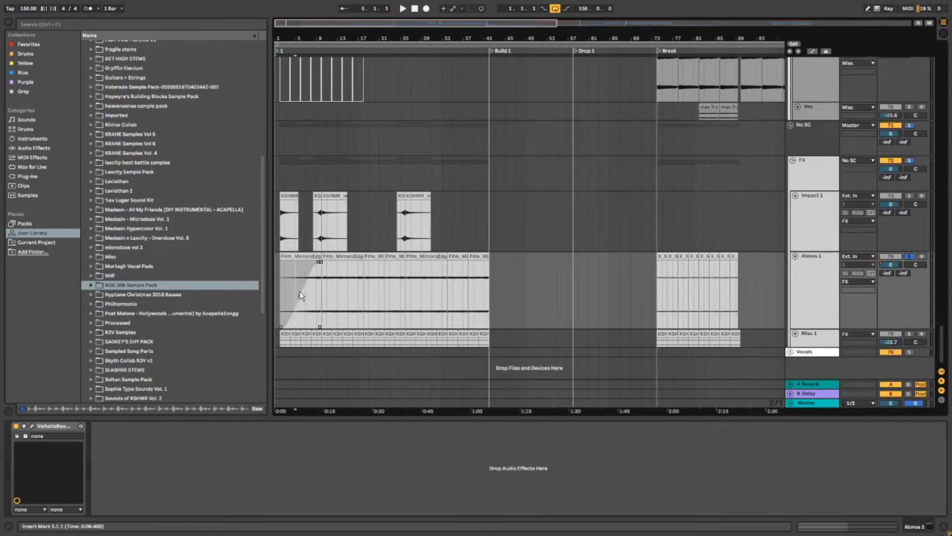
key("plus")
key("space")
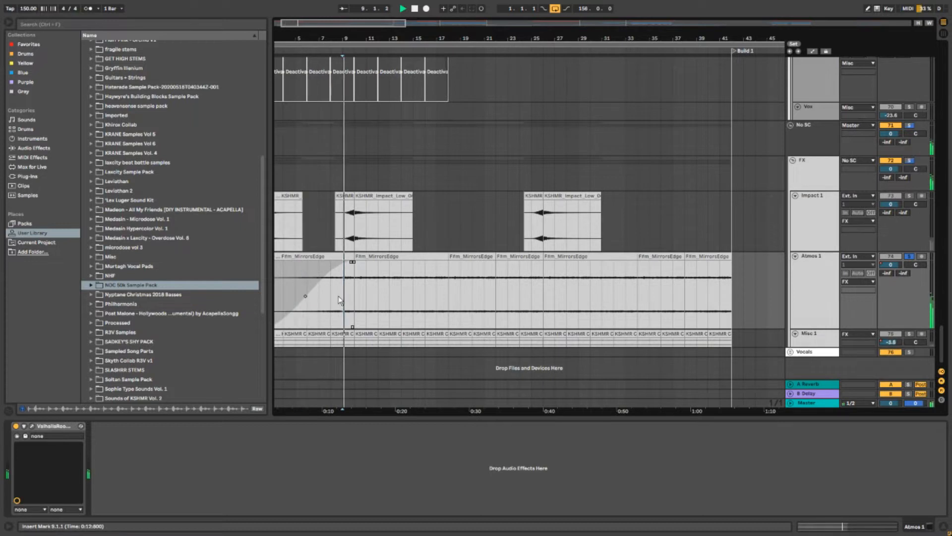
left_click(353, 288)
Step: Reveal the F#m_MirrorsEdge clip's source sample in the browser and collapse the Virtual Riot Atmospheres folder
right_click(382, 262)
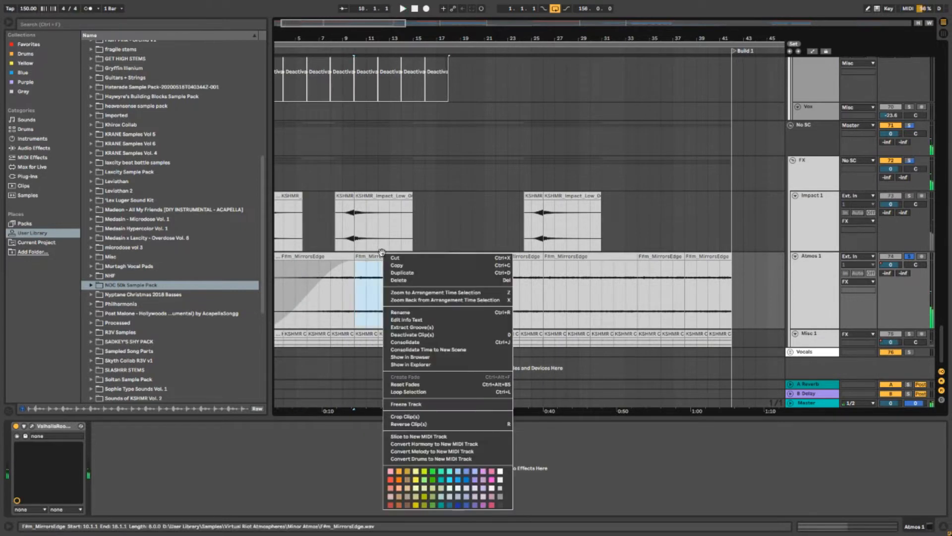
left_click(423, 358)
scroll(177, 248, "up", 5)
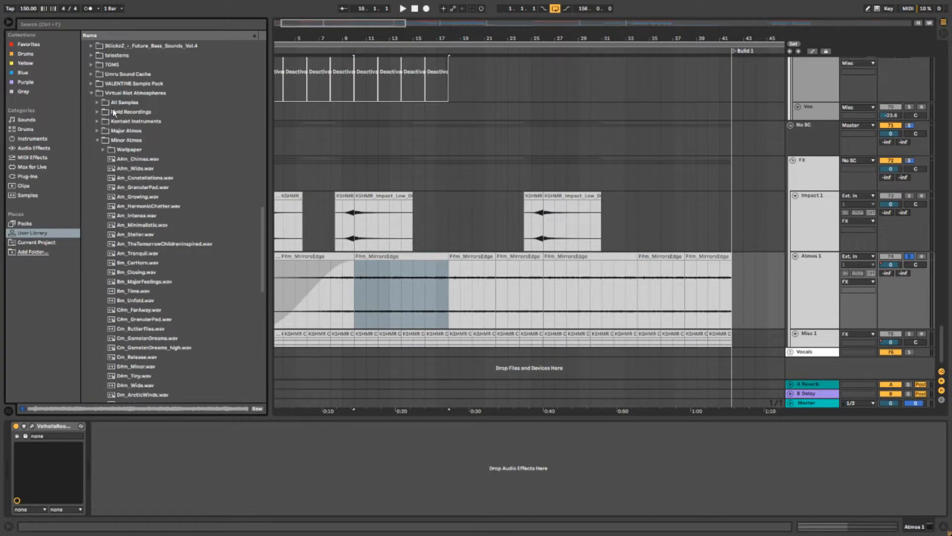
left_click(91, 93)
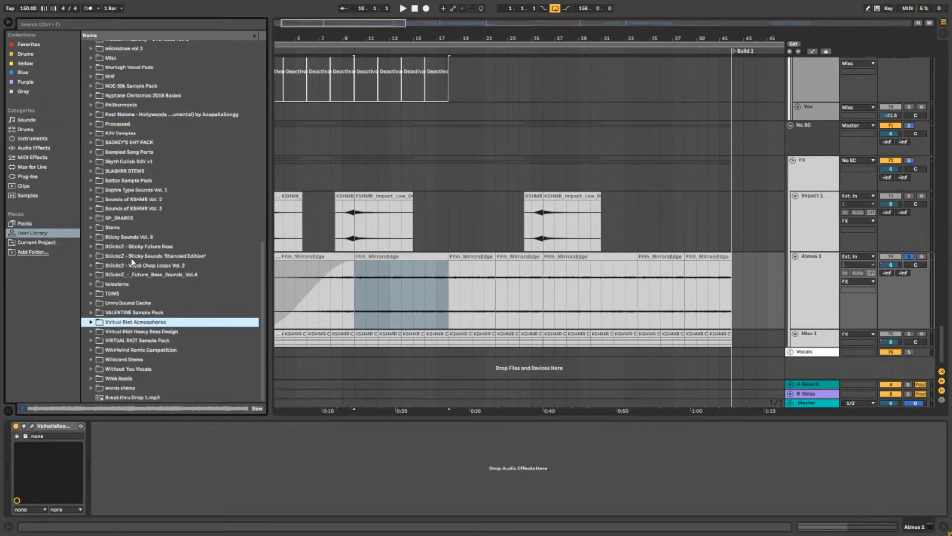
Step: Solo the FX group's Misc 1 track and play its KSHMR Clock loop from bar 10
scroll(380, 305, "left", 2)
left_click(377, 347)
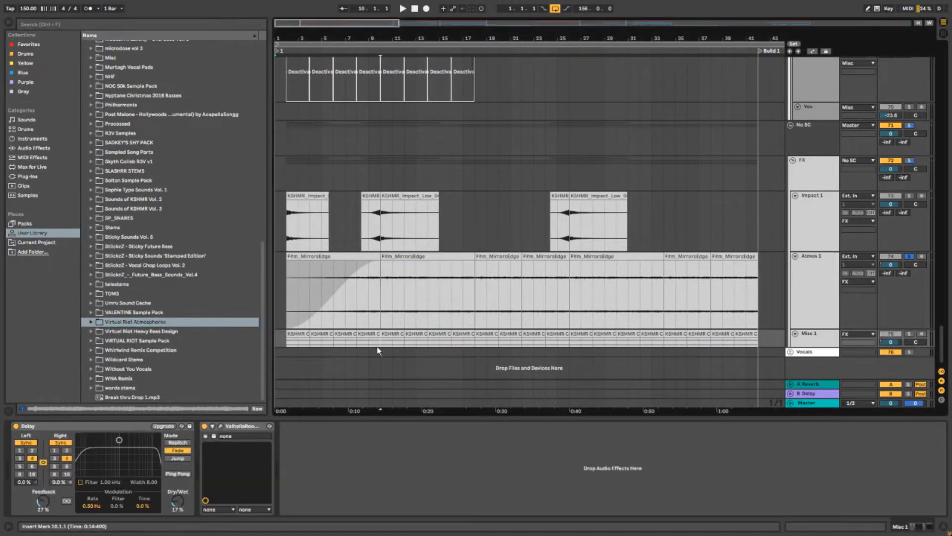
scroll(379, 350, "up", 3)
key("space")
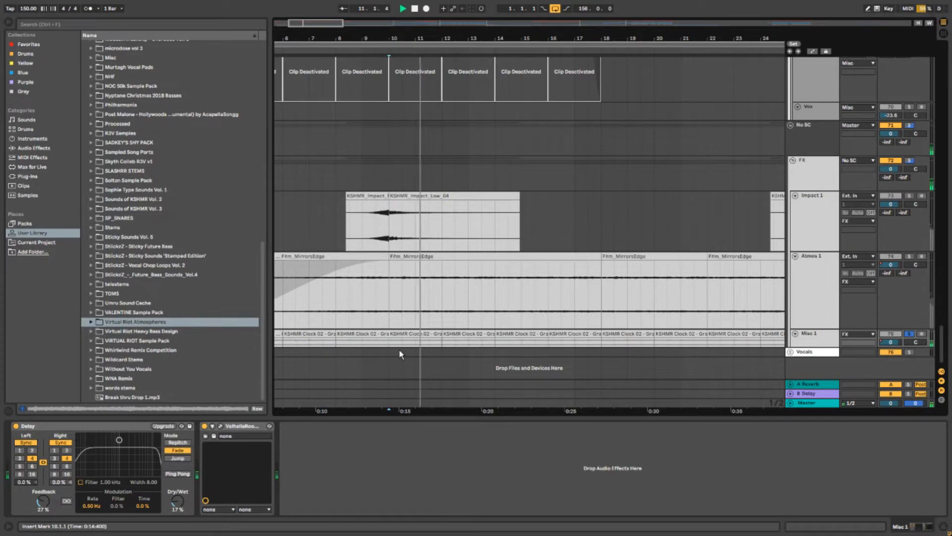
key("space")
Step: Solo the Piano track and play its part from bar 26, ahead of Build 1
scroll(399, 349, "down", 6)
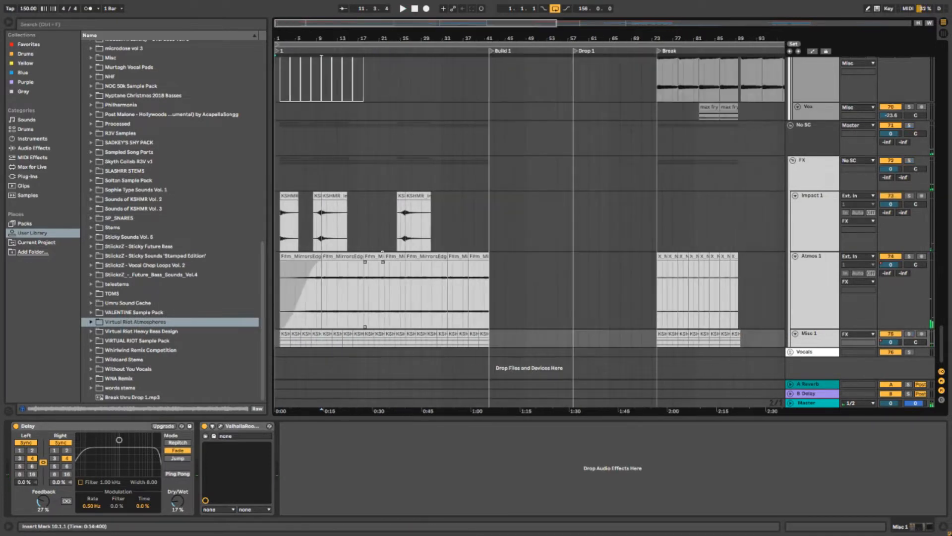
scroll(499, 380, "up", 8)
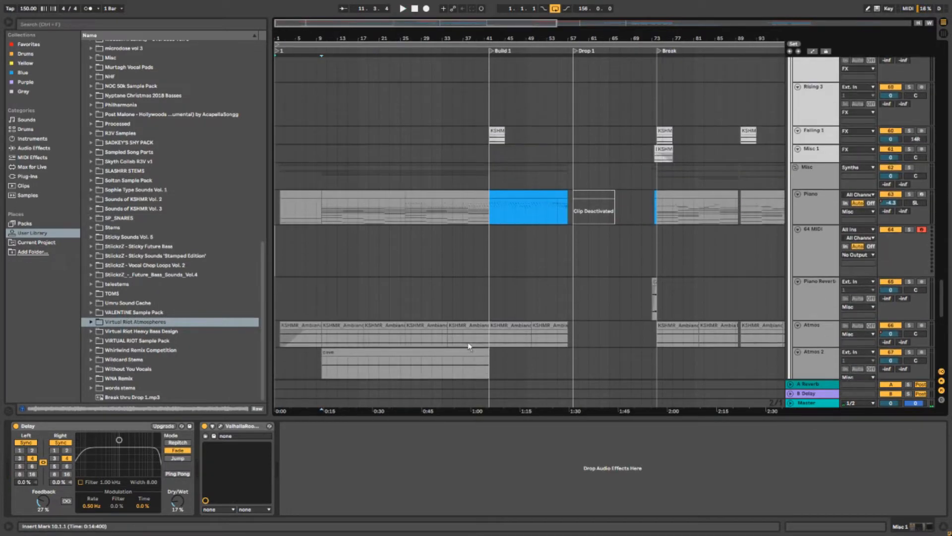
scroll(431, 312, "up", 2)
left_click(408, 291)
scroll(407, 287, "up", 4)
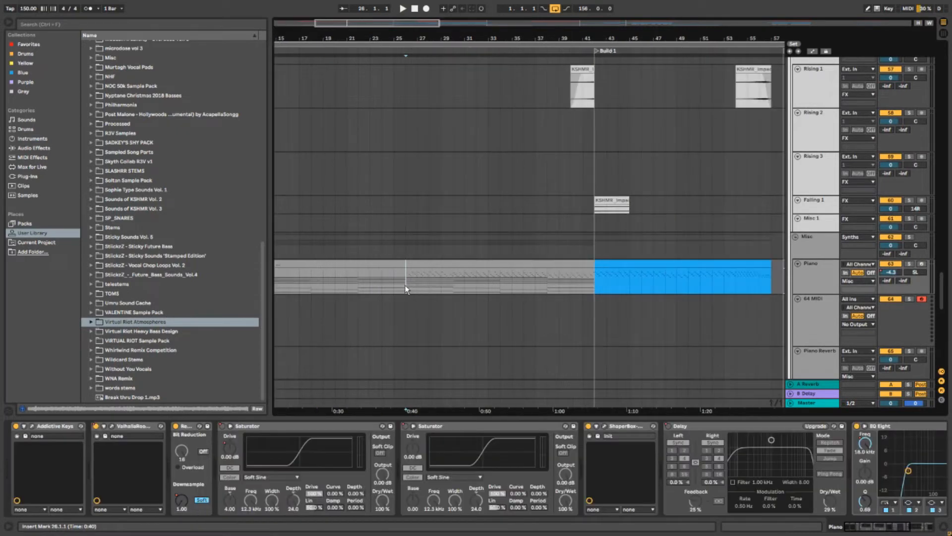
key("space")
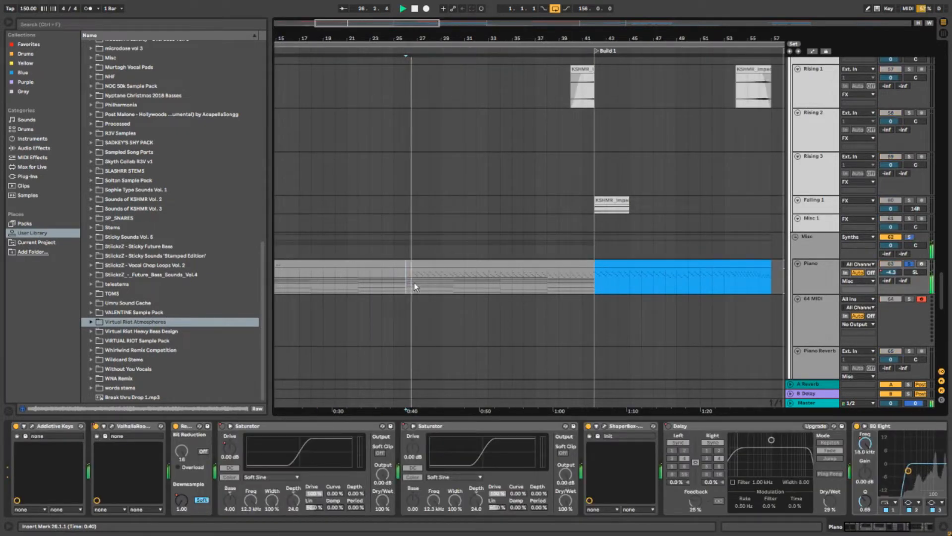
scroll(429, 267, "up", 3)
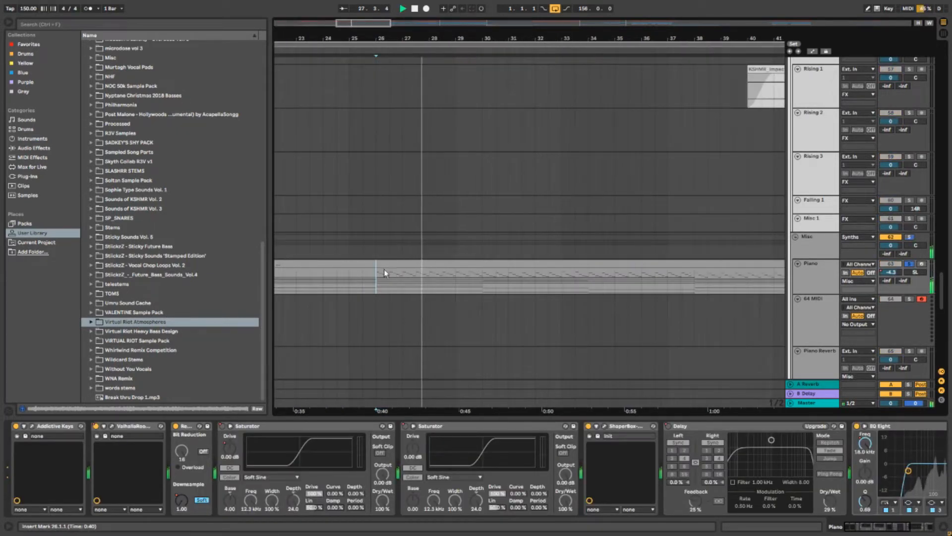
Step: Solo the Pluck Saw track and play its part from bar 26
scroll(442, 276, "up", 2)
key("space")
left_click_drag(941, 274, 941, 206)
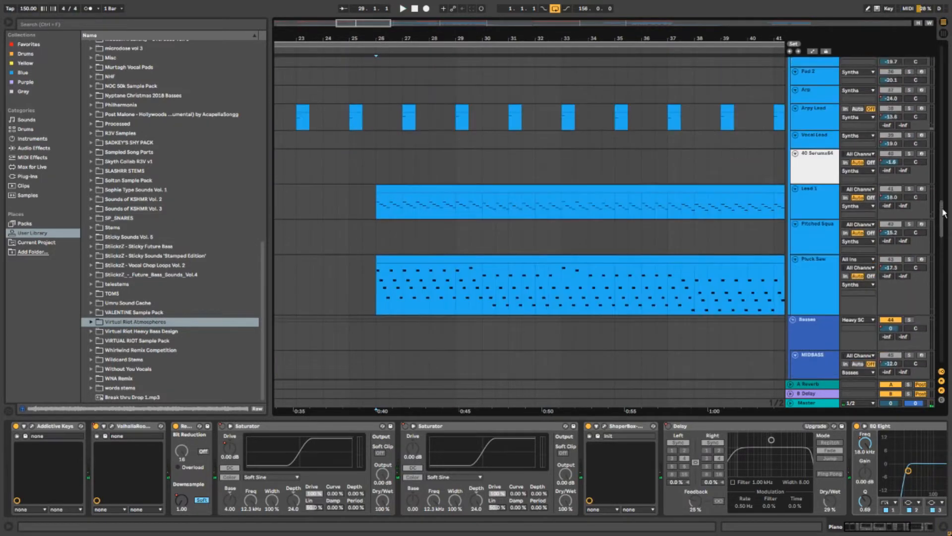
left_click(373, 291)
key("space")
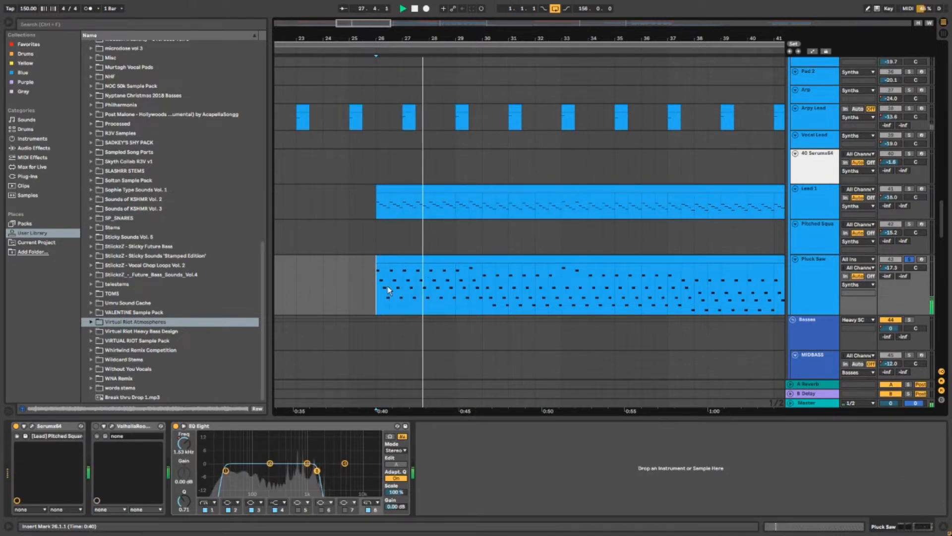
key("space")
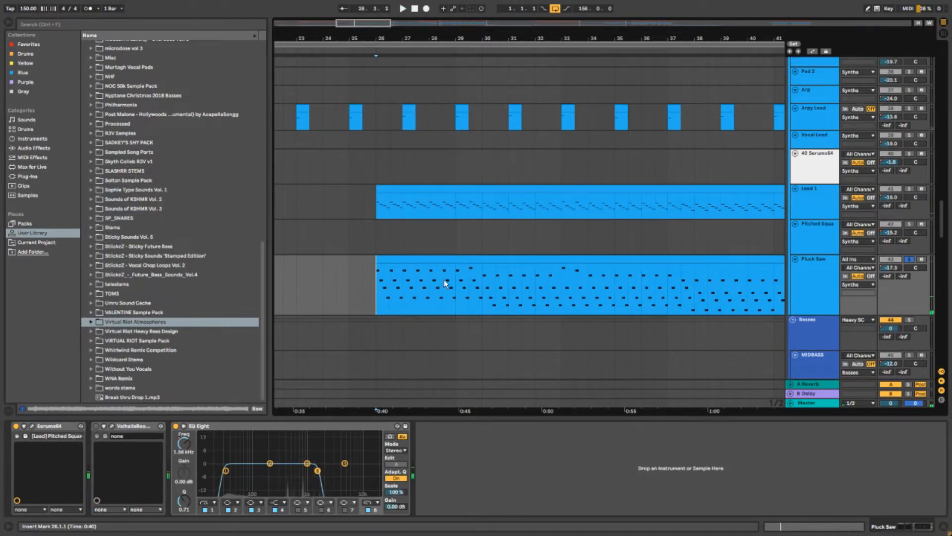
Step: Solo the Lead 1 track, show the automation lanes and play its EQ Eight frequency sweep from bar 28
left_click(443, 207)
key("plus")
key("plus")
key("a")
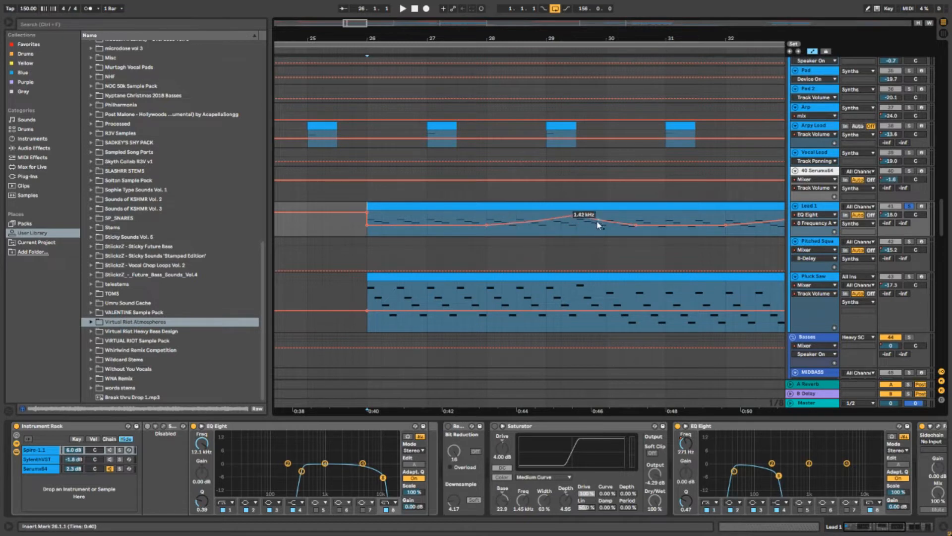
key("space")
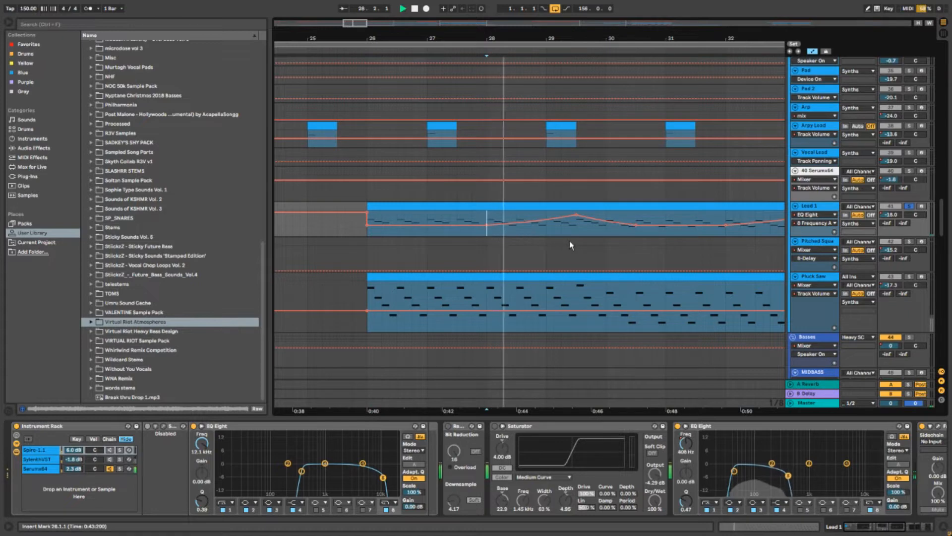
left_click_drag(514, 237, 371, 246)
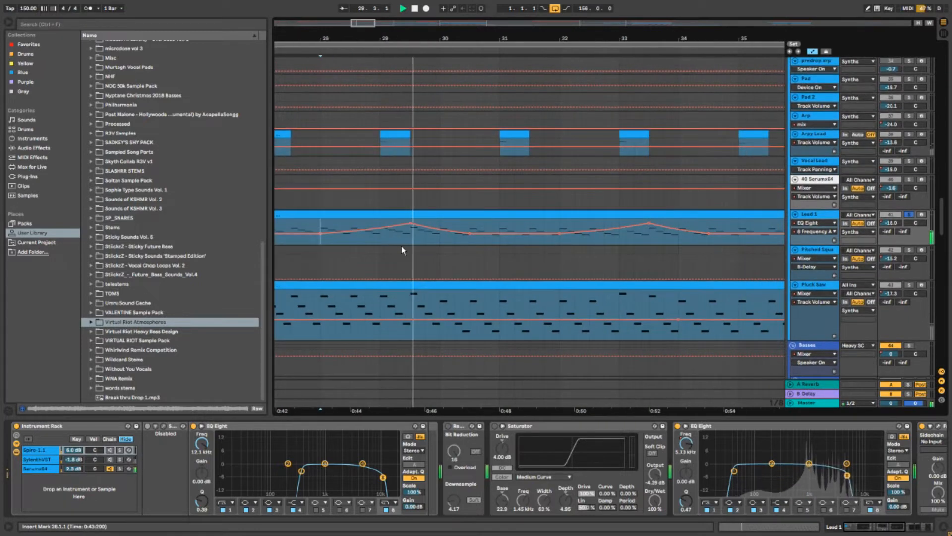
key("space")
Step: Examine Lead 1's EQ Eight frequency automation up to Build 1, and hide the automation lanes
scroll(475, 237, "down", 1)
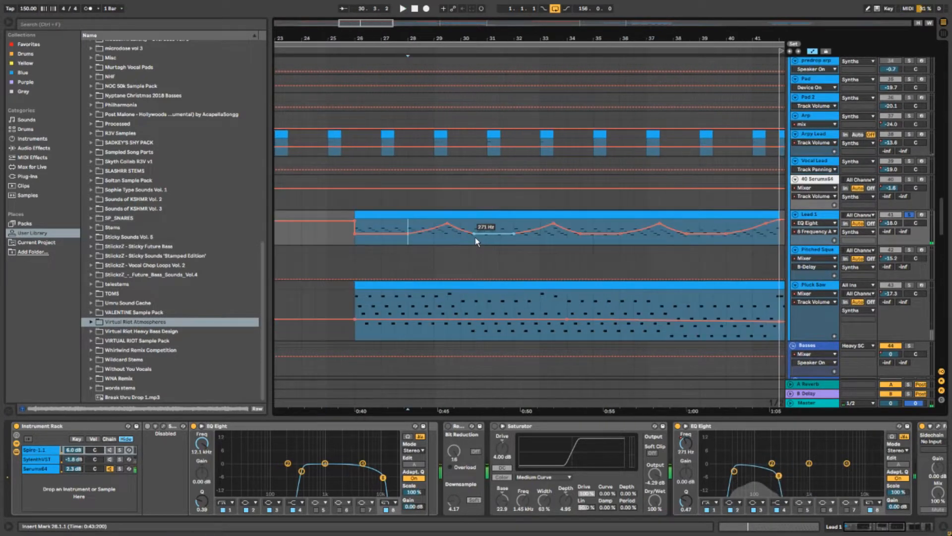
scroll(521, 230, "down", 2)
scroll(443, 232, "up", 1)
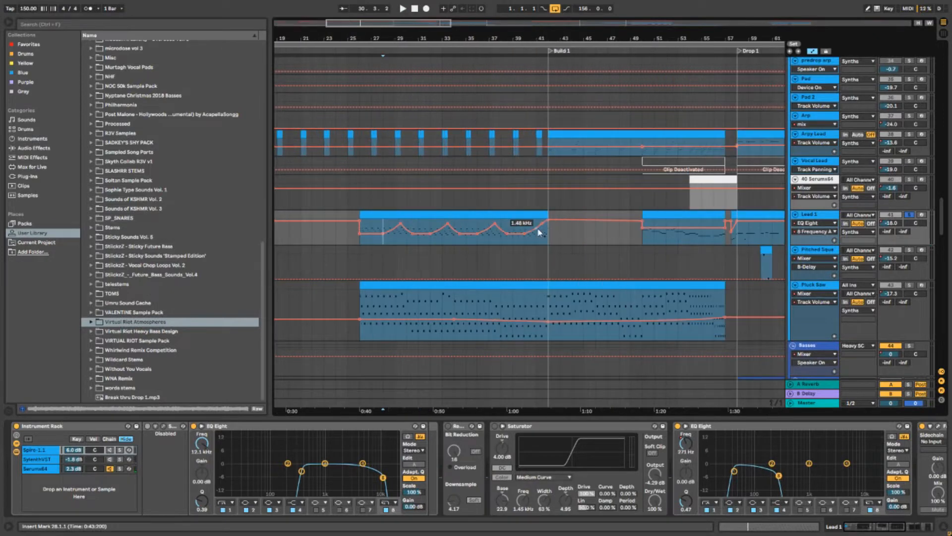
key("a")
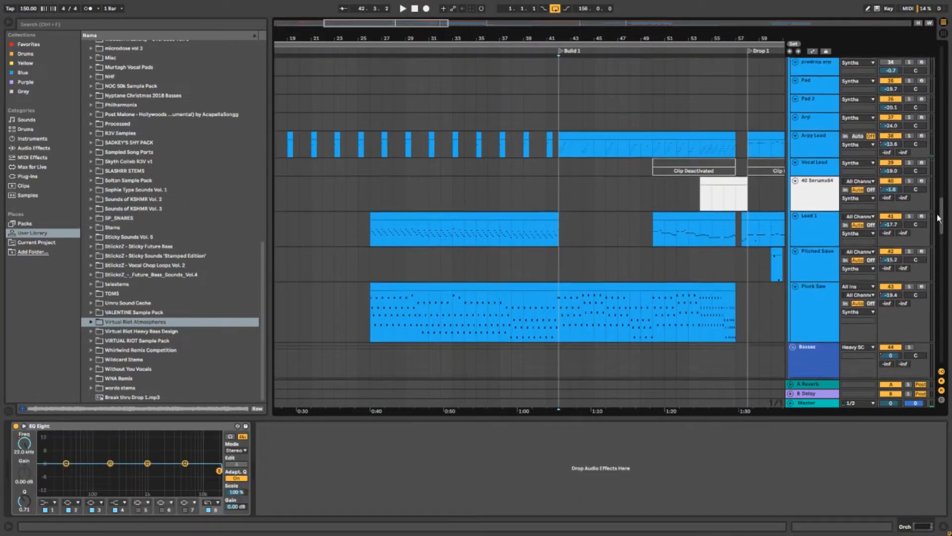
Step: Unsolo the lead and play the full mix from the start of Build 1 at bar 42
scroll(939, 218, "down", 1)
scroll(469, 216, "right", 3)
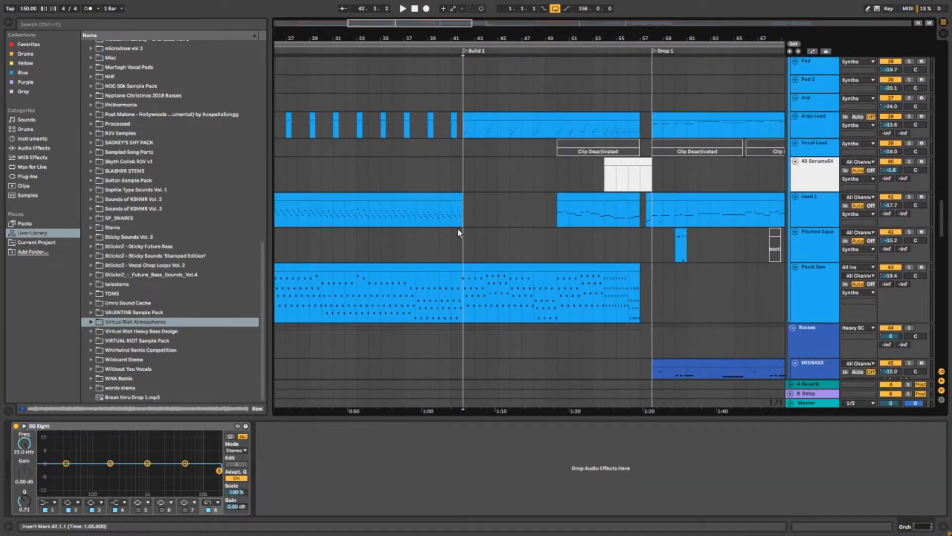
left_click(458, 232)
key("space")
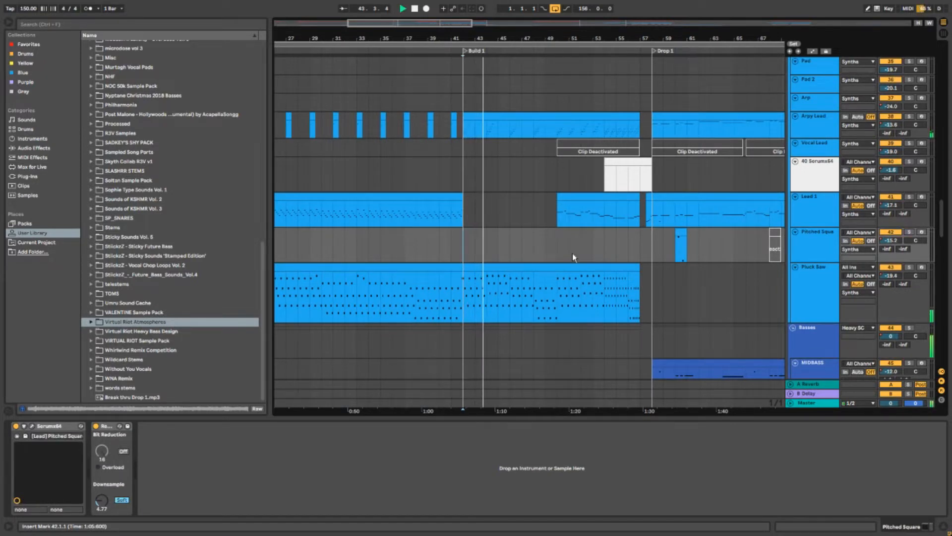
scroll(575, 252, "down", 4)
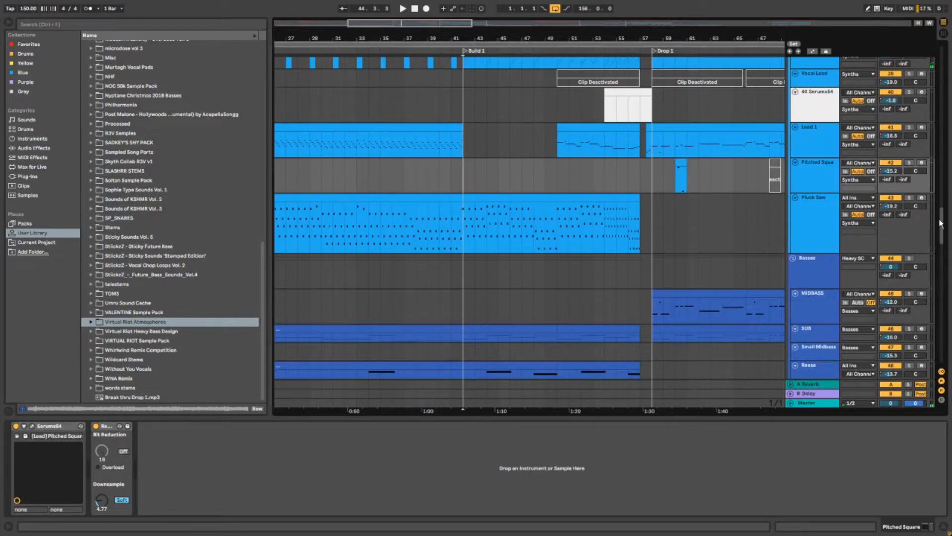
Step: Solo the Alan Watts vocal track and play its first Build 1 clip from bar 42.3
left_click_drag(941, 223, 939, 250)
left_click(488, 273)
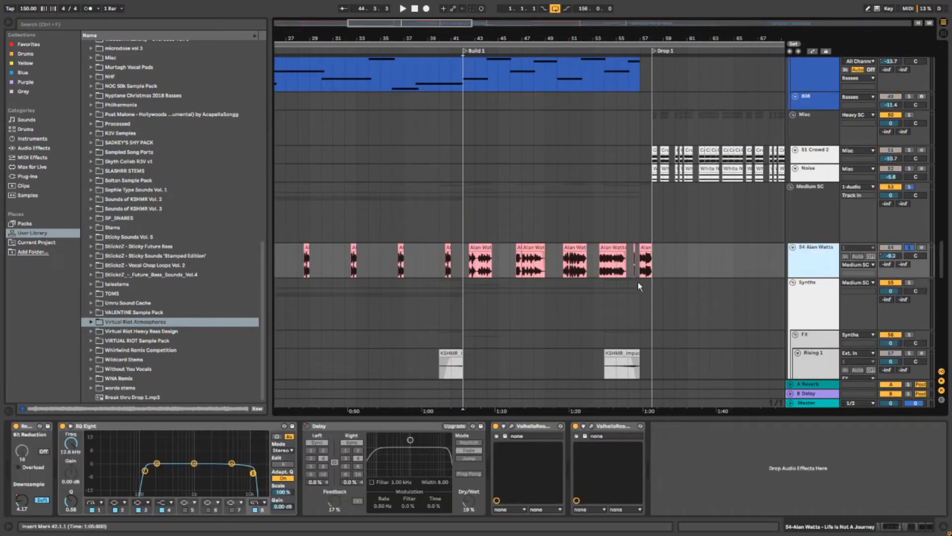
scroll(471, 270, "up", 5)
left_click(461, 271)
key("space")
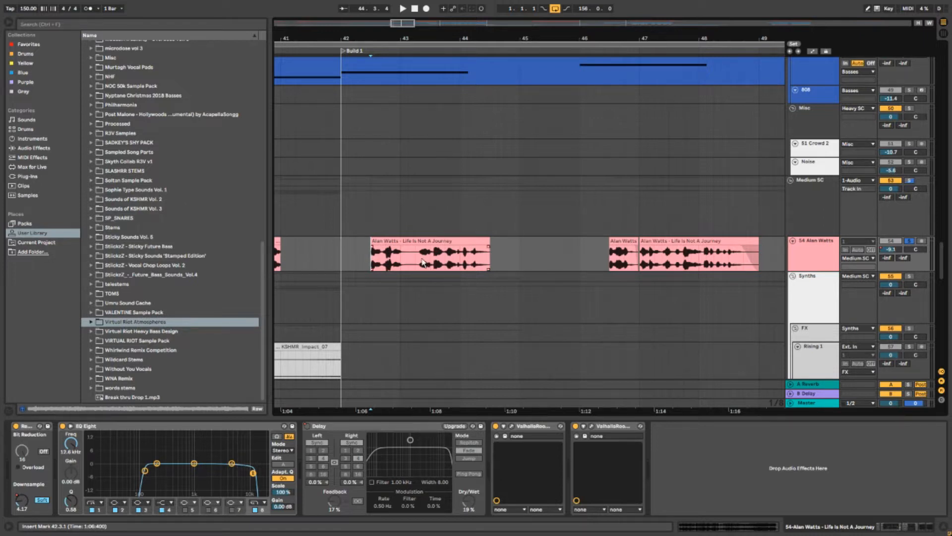
Step: Replay the Alan Watts clip just after the Build 1 marker to hear its effects chain
scroll(522, 249, "left", 5)
scroll(485, 257, "up", 3)
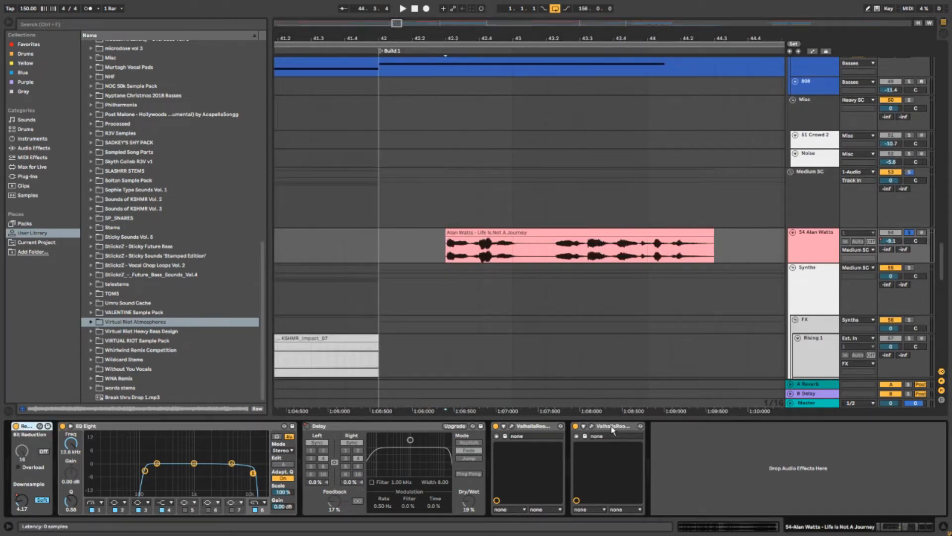
left_click(450, 257)
key("space")
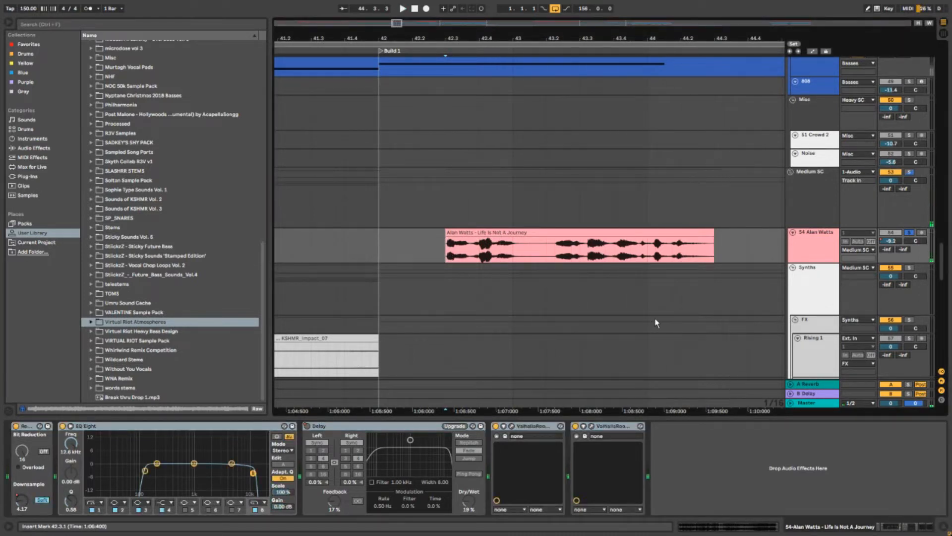
key("space")
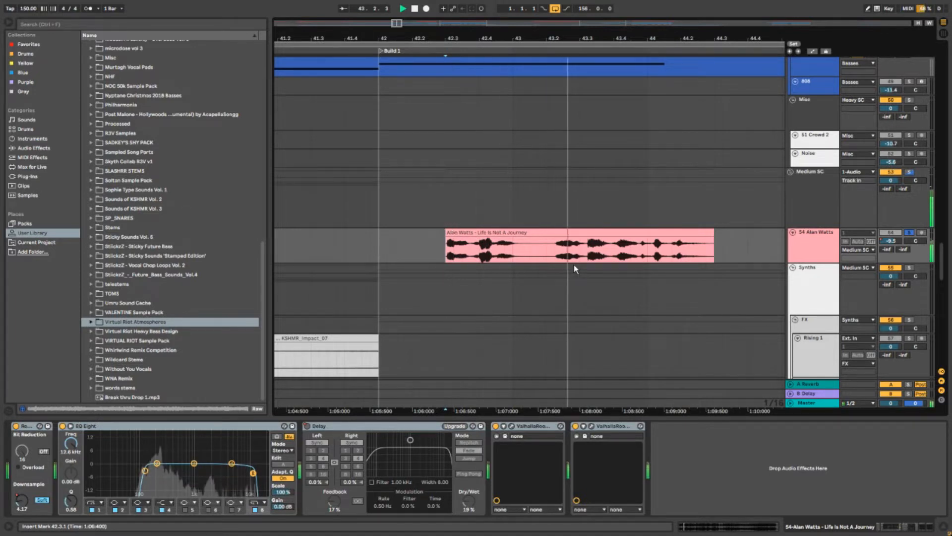
left_click_drag(600, 256, 495, 254)
scroll(491, 253, "down", 5)
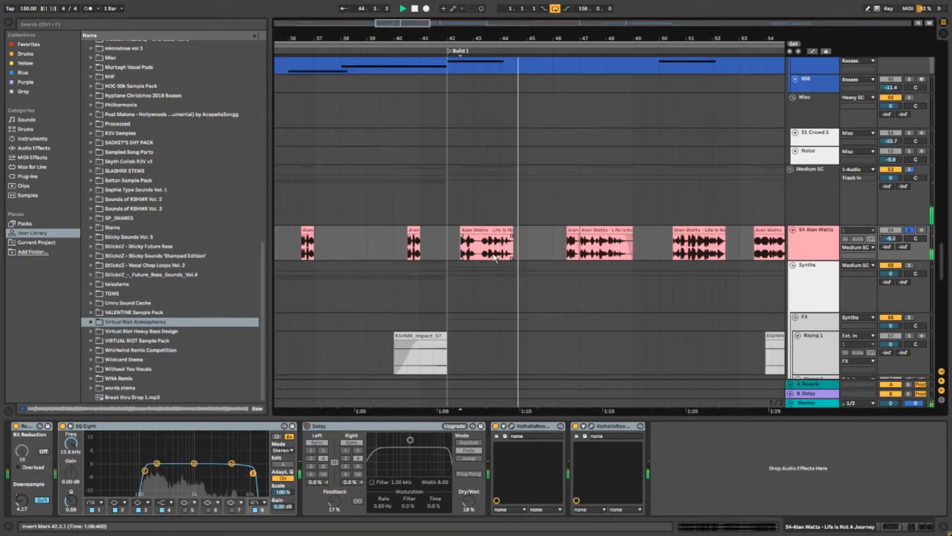
key("space")
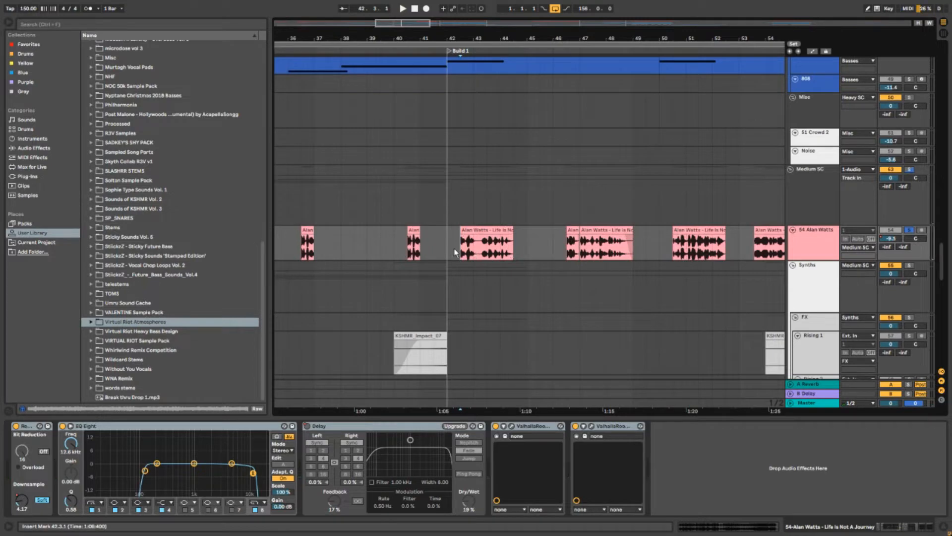
Step: Examine how the Alan Watts vocal clips are cut and spaced across Build 1 up to Drop 1
scroll(453, 252, "right", 4)
left_click(473, 251)
scroll(465, 250, "right", 2)
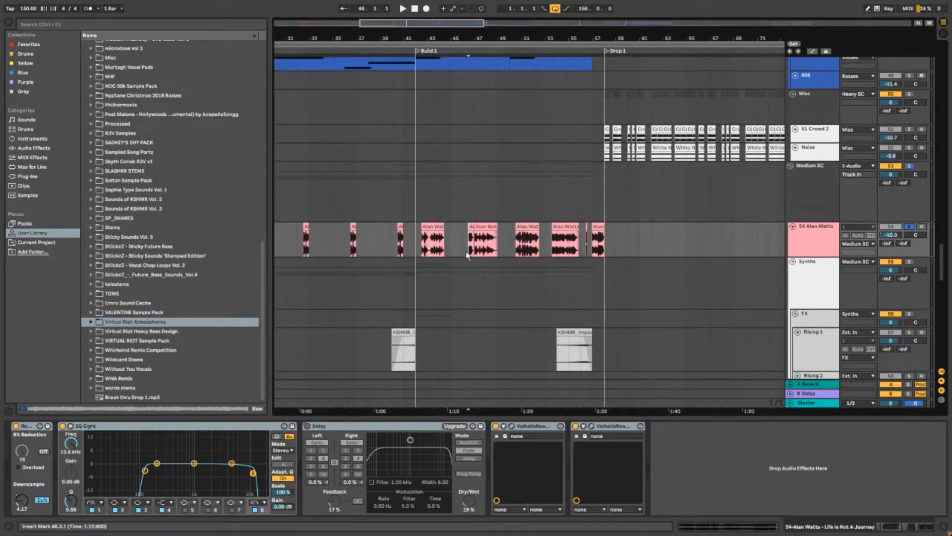
scroll(442, 248, "up", 5)
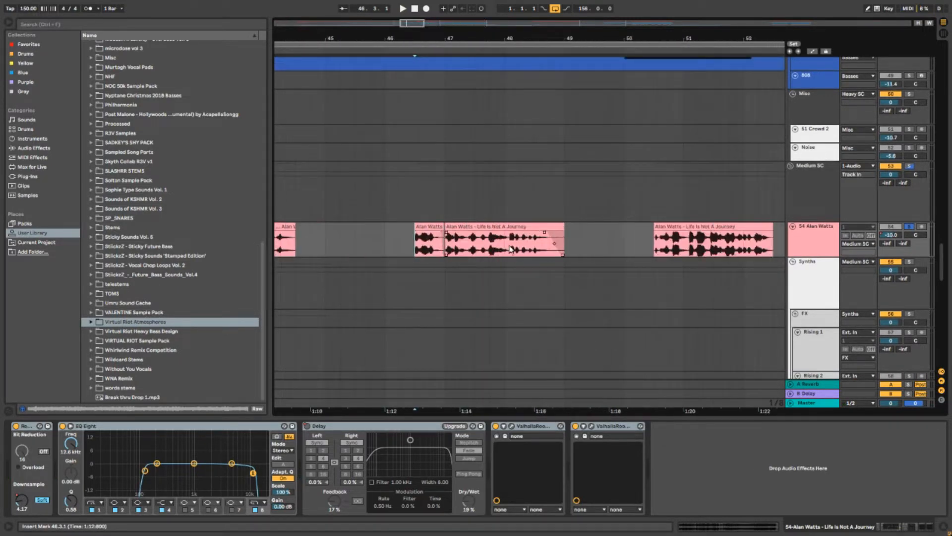
scroll(518, 251, "down", 6)
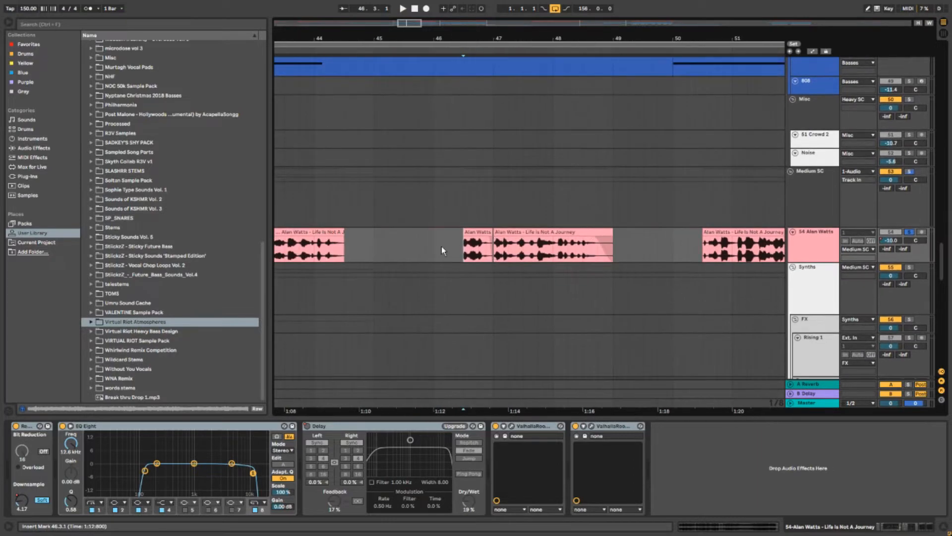
scroll(457, 252, "up", 5)
scroll(459, 252, "down", 8)
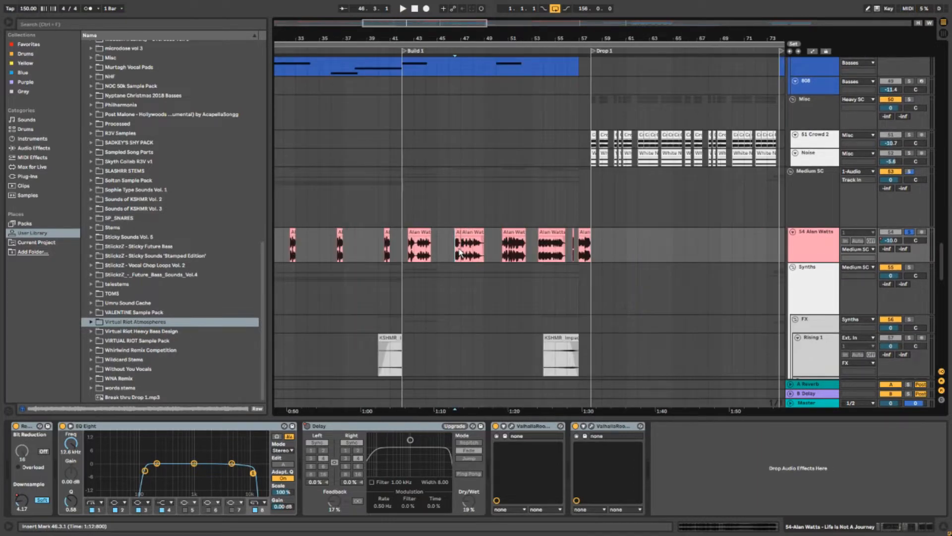
scroll(447, 251, "up", 4)
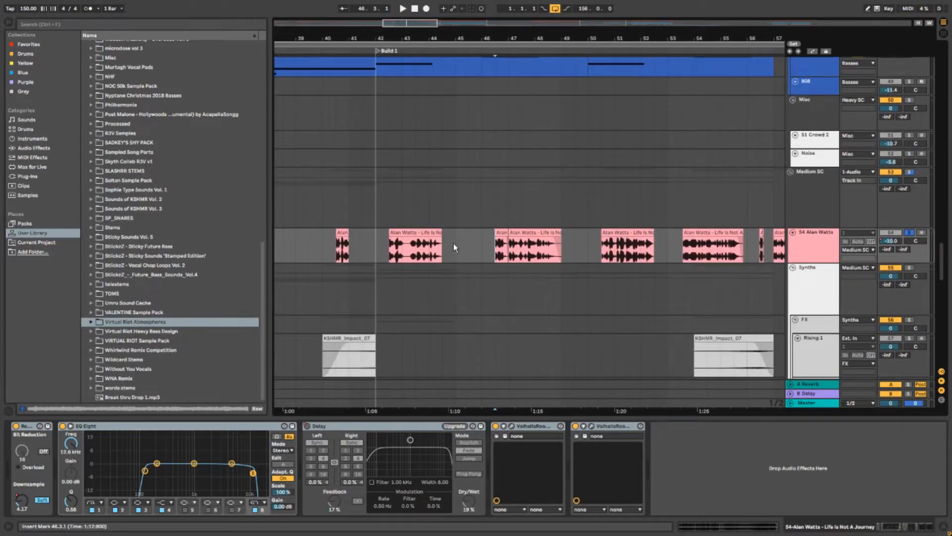
scroll(454, 243, "right", 5)
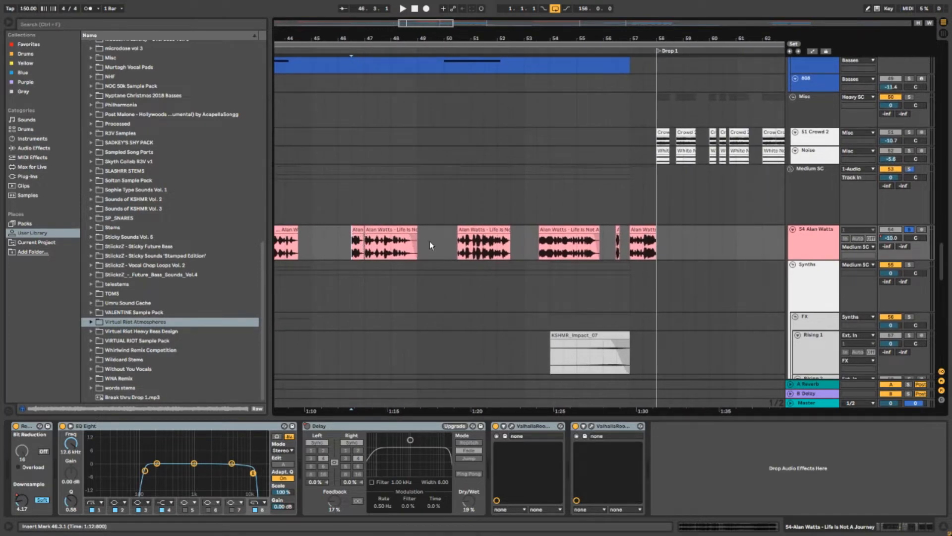
scroll(428, 244, "up", 3)
scroll(468, 171, "left", 2)
scroll(474, 273, "down", 3)
scroll(615, 237, "left", 5)
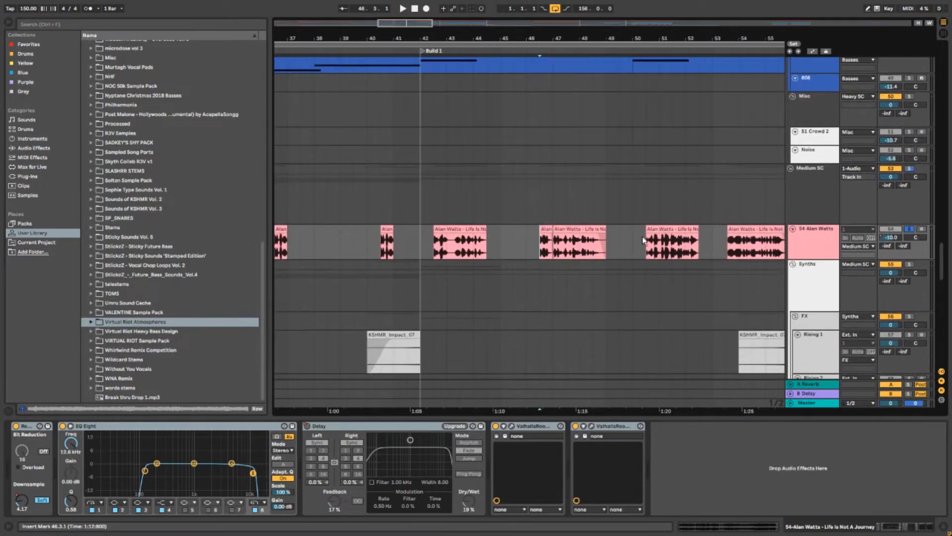
Step: Solo the Arpy Lead track and play its part from the start of Build 1 at bar 42
left_click_drag(942, 257, 941, 291)
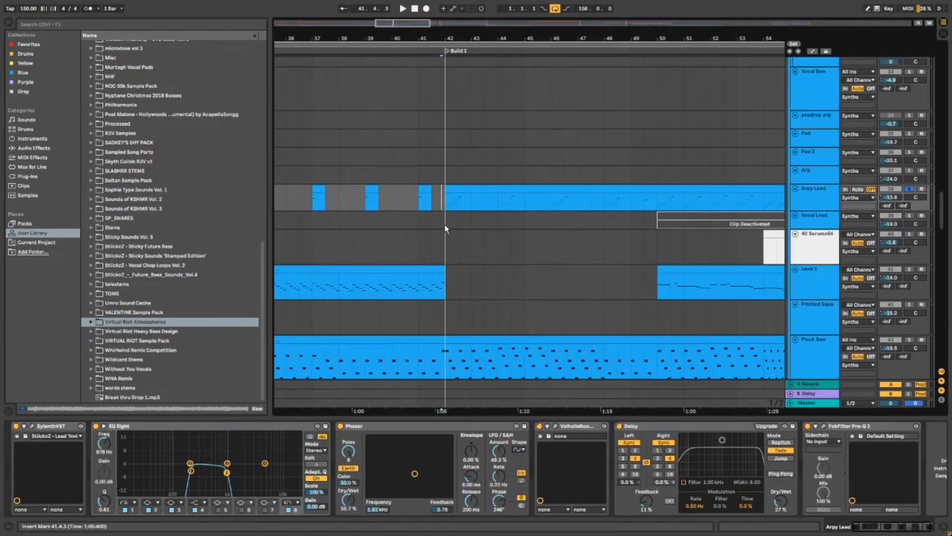
scroll(444, 224, "up", 3)
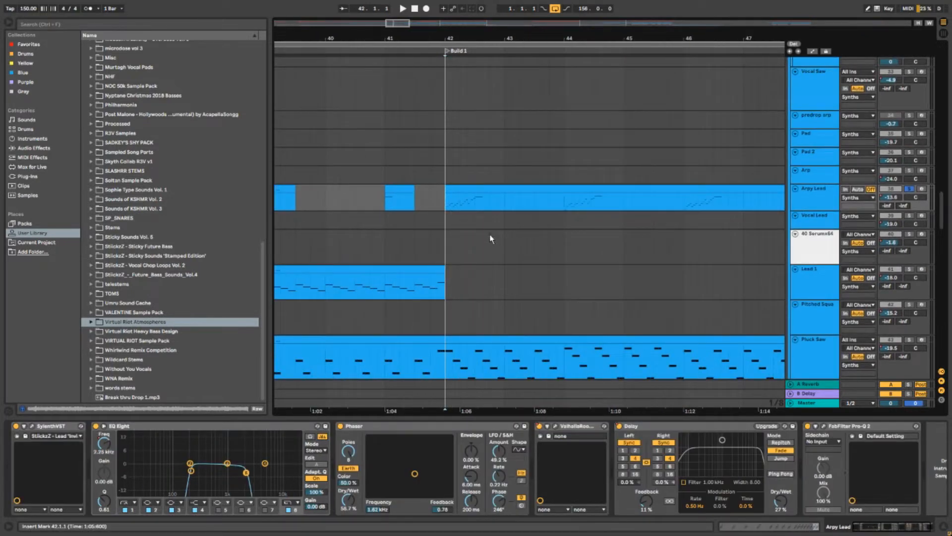
key("space")
scroll(504, 226, "right", 2)
scroll(504, 227, "up", 1)
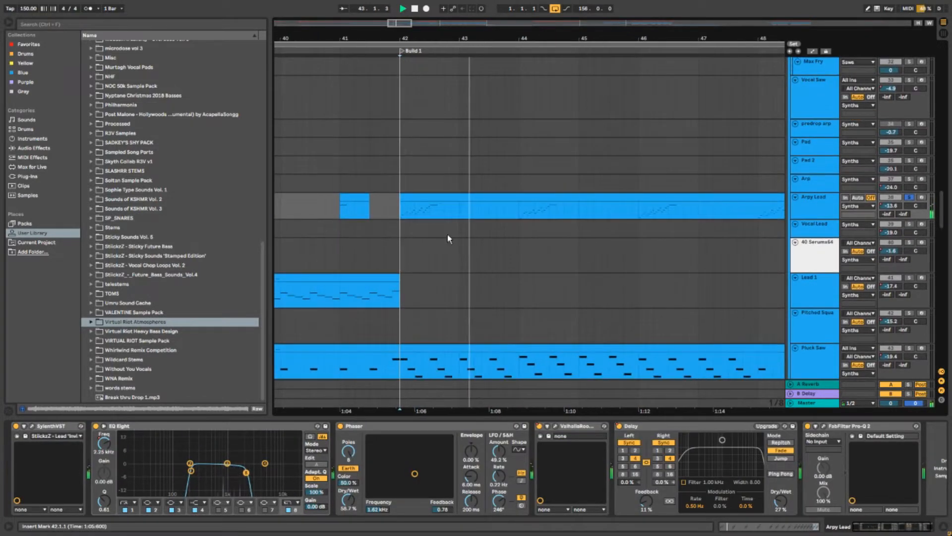
scroll(510, 245, "right", 3)
scroll(510, 245, "up", 1)
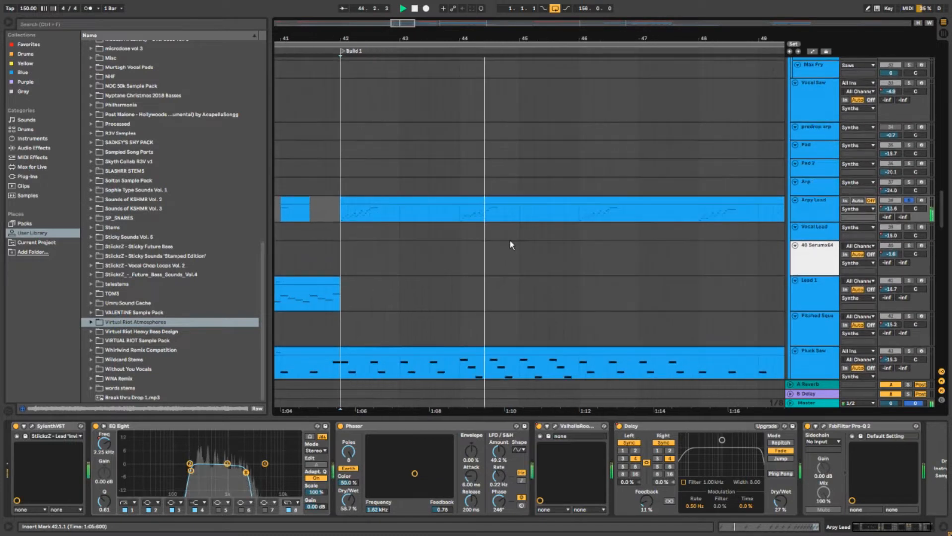
key("space")
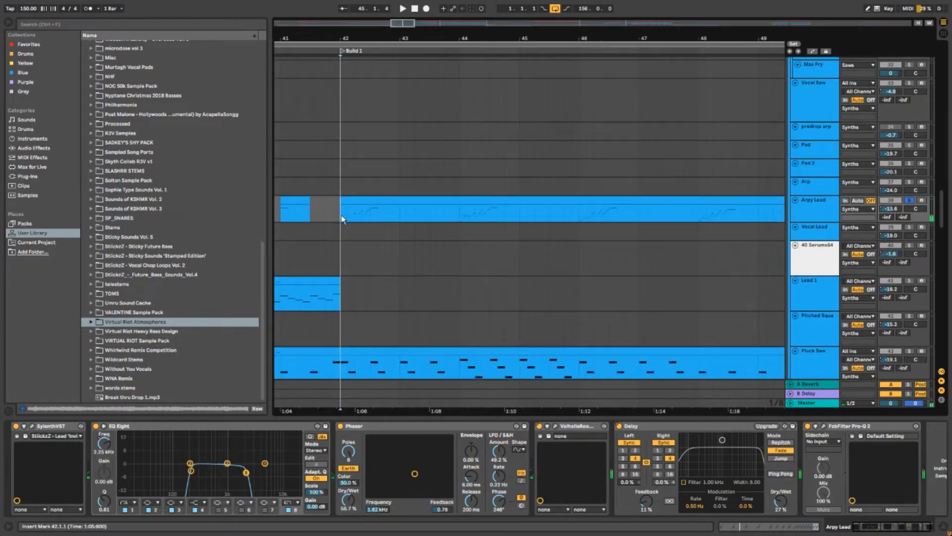
Step: Replay the Arpy Lead from the ends of its first two rising runs, and select and play the first run at bar 42
left_click_drag(342, 216, 373, 218)
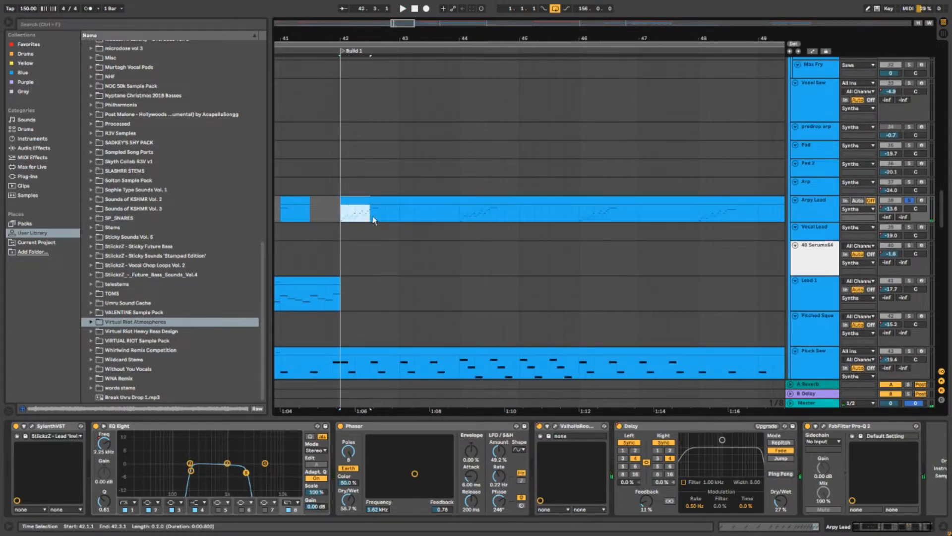
left_click(366, 218)
key("space")
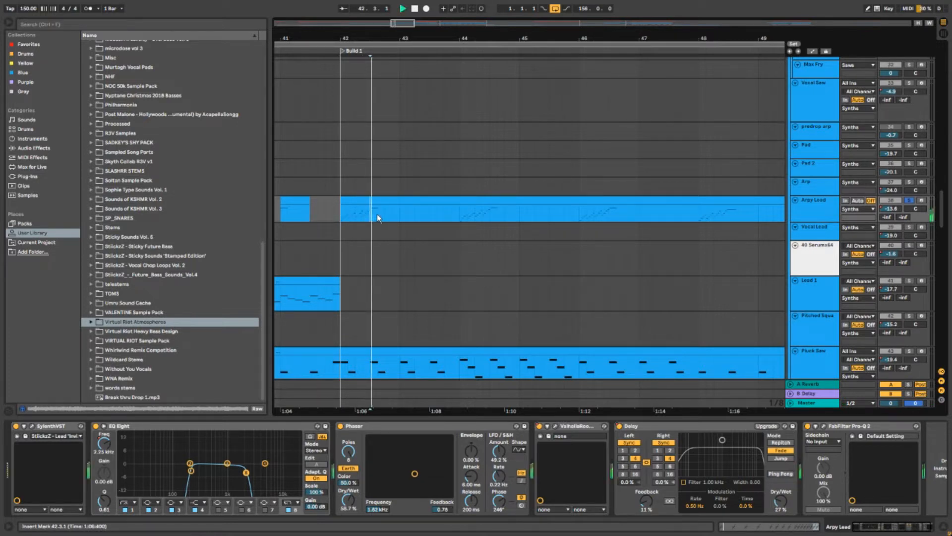
left_click(492, 219)
key("space")
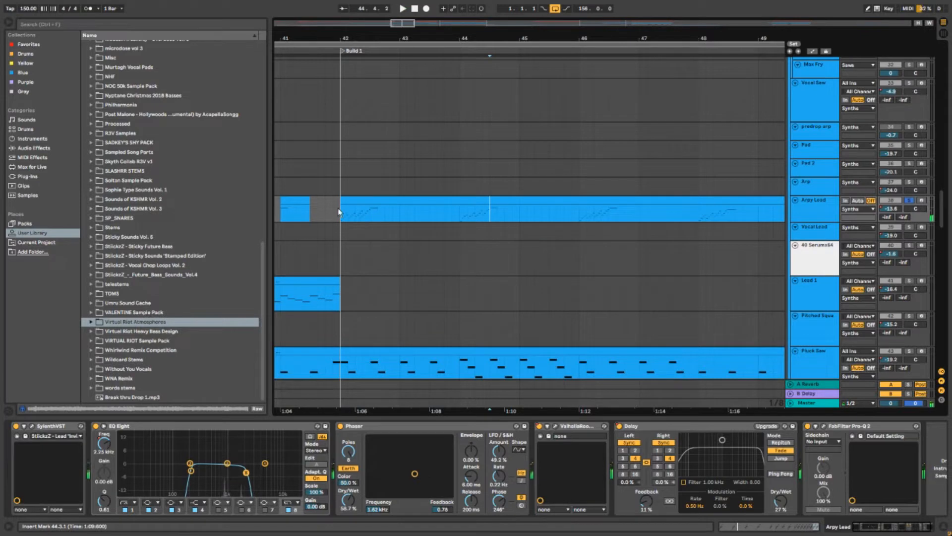
left_click_drag(338, 207, 370, 209)
key("space")
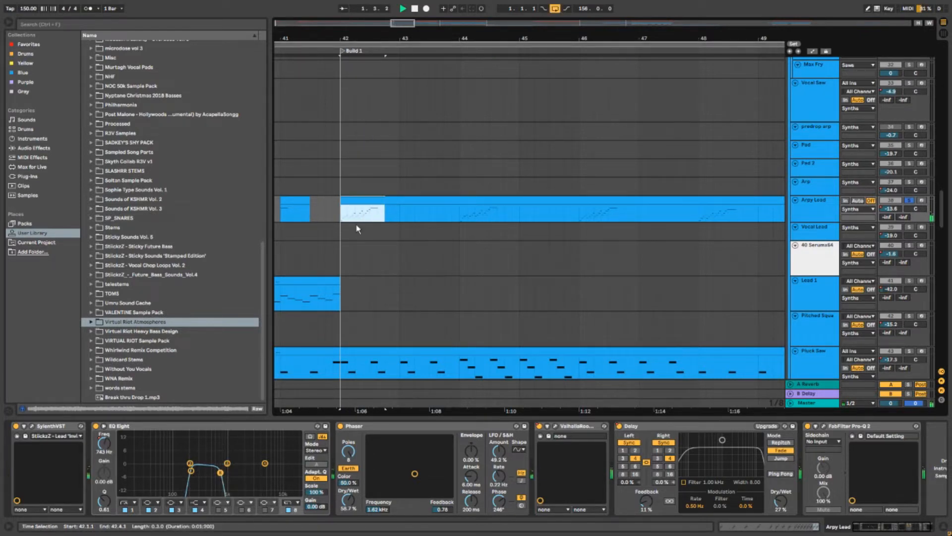
Step: Solo the Saws group and play it from the start of Build 1 at bar 42
scroll(357, 229, "up", 2)
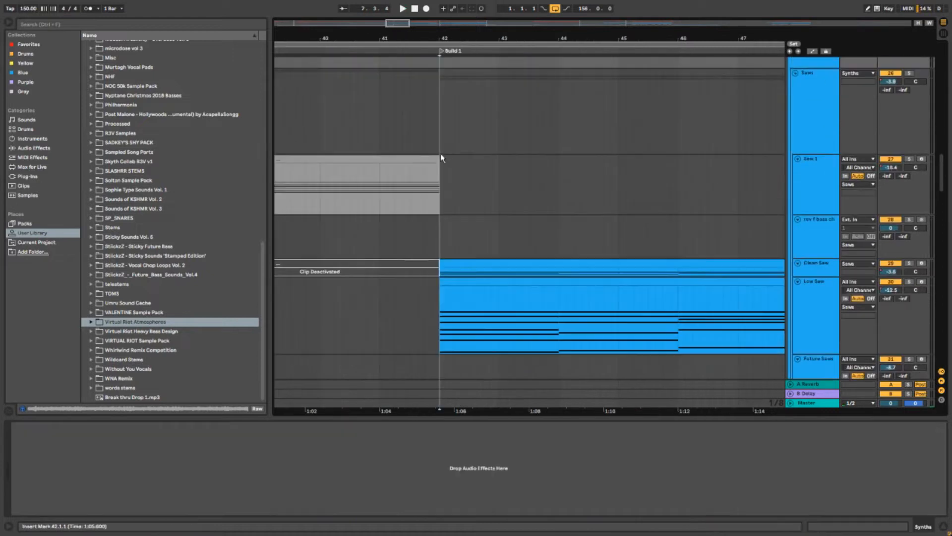
left_click(439, 133)
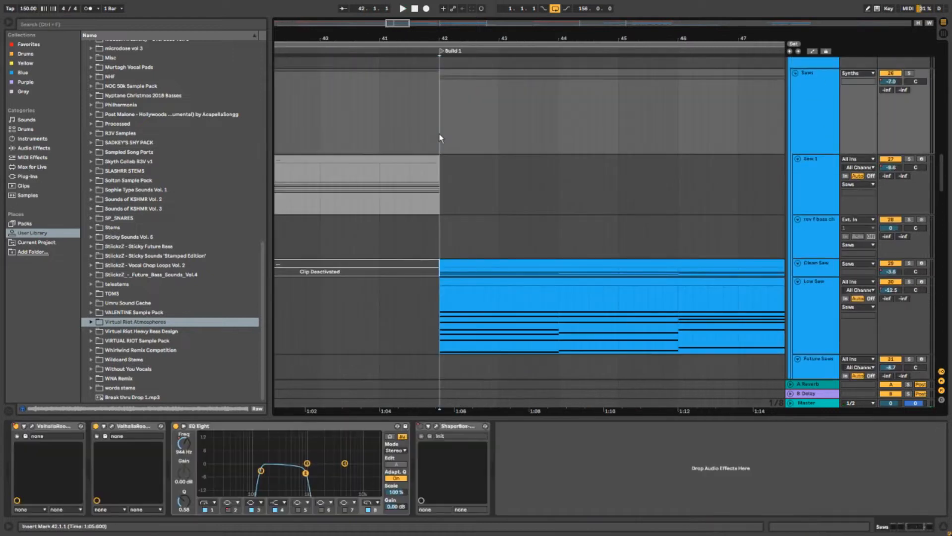
scroll(445, 227, "up", 3)
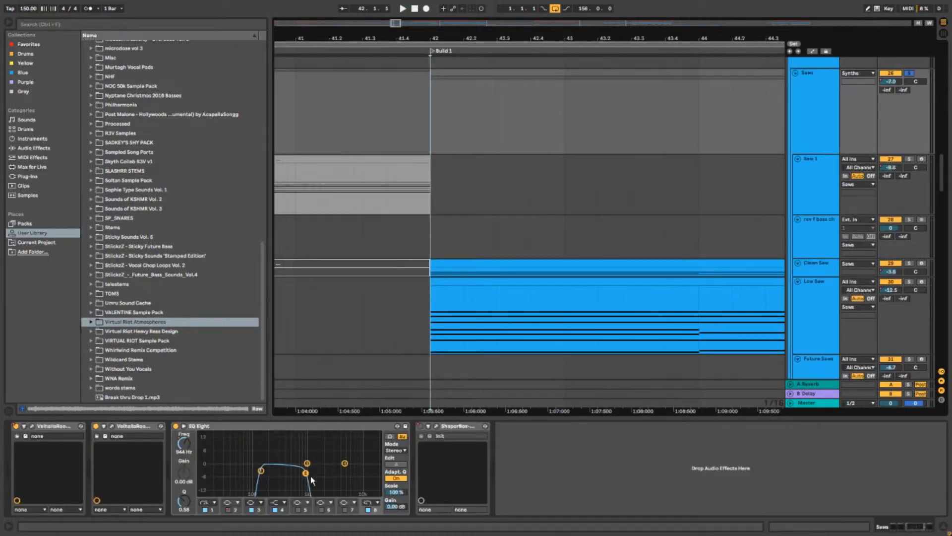
key("space")
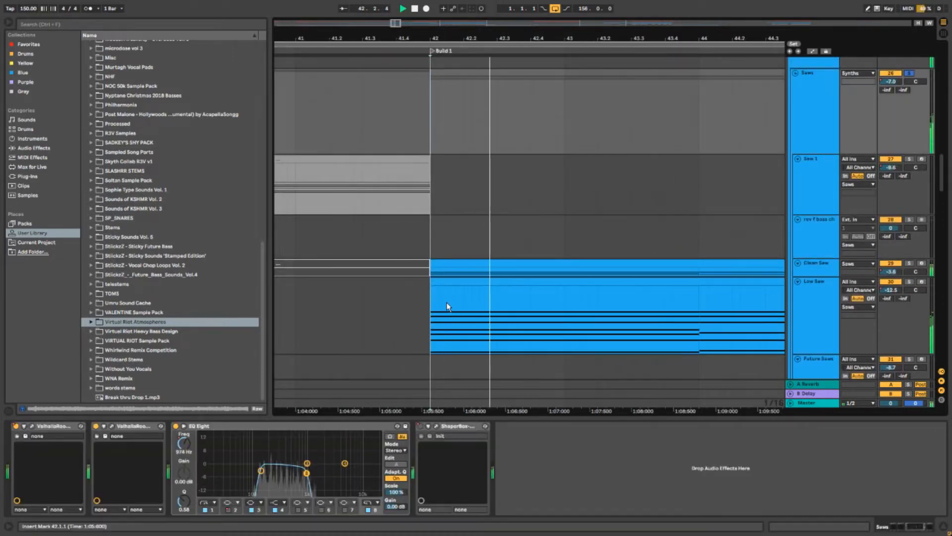
scroll(446, 302, "down", 3)
left_click_drag(503, 299, 337, 254)
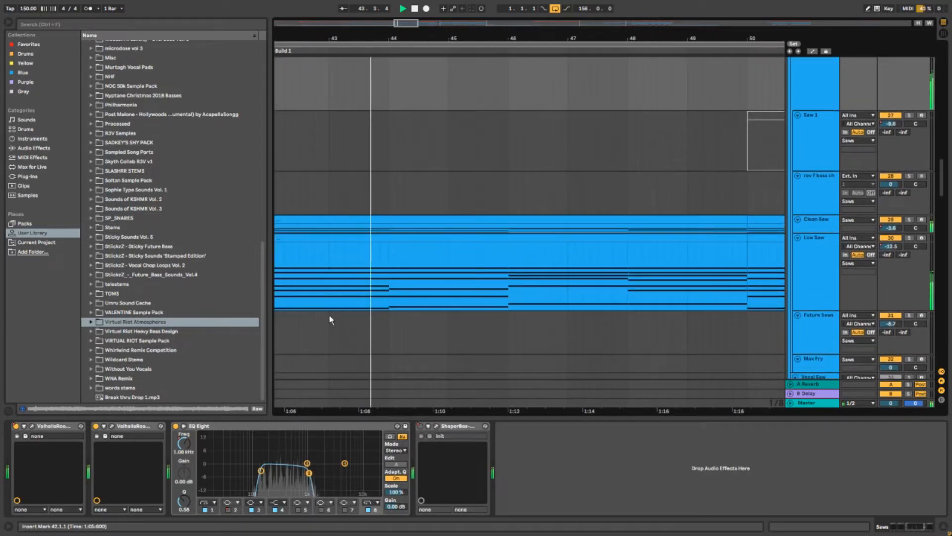
Step: Follow the Saws group's automated EQ Eight filter sweep through Build 1, and turn the group's solo off
left_click_drag(308, 473, 317, 473)
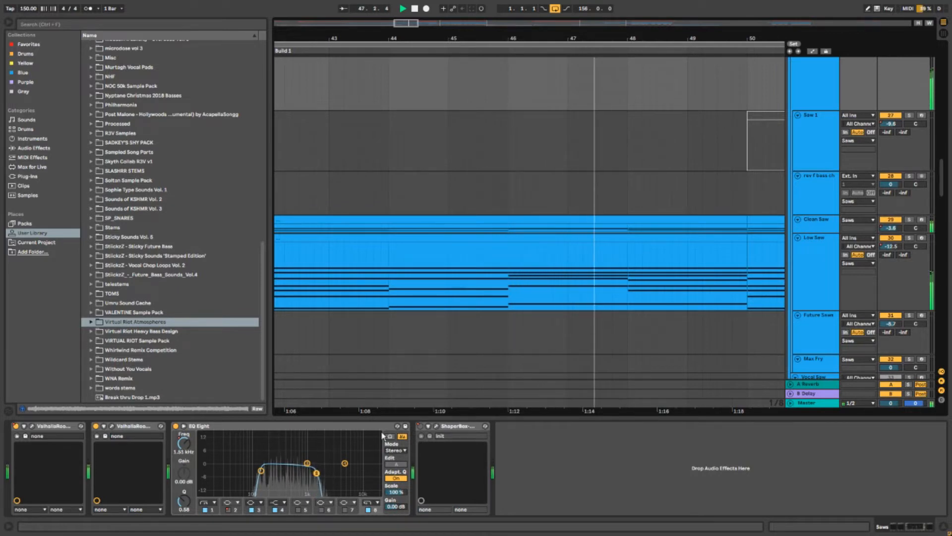
scroll(469, 318, "down", 3)
left_click_drag(571, 271, 397, 252)
scroll(846, 169, "up", 2)
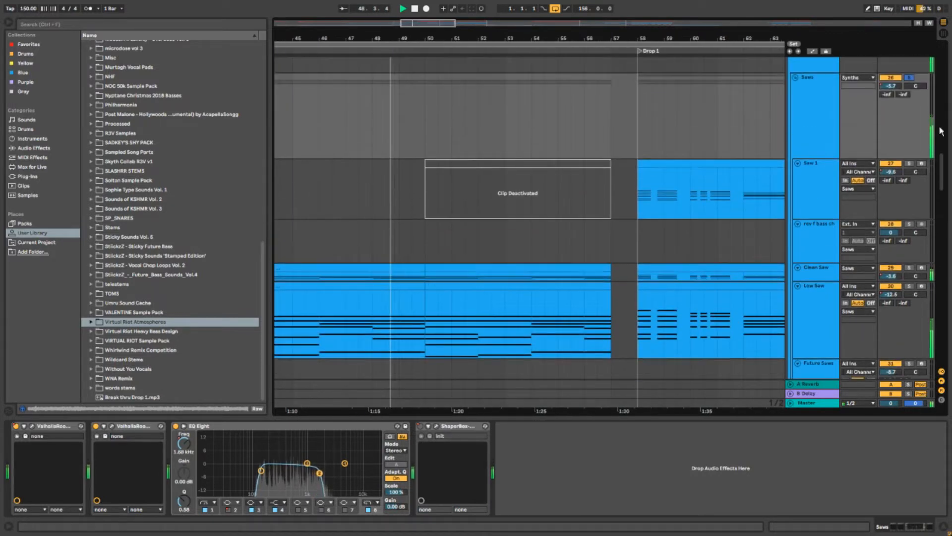
left_click(909, 79)
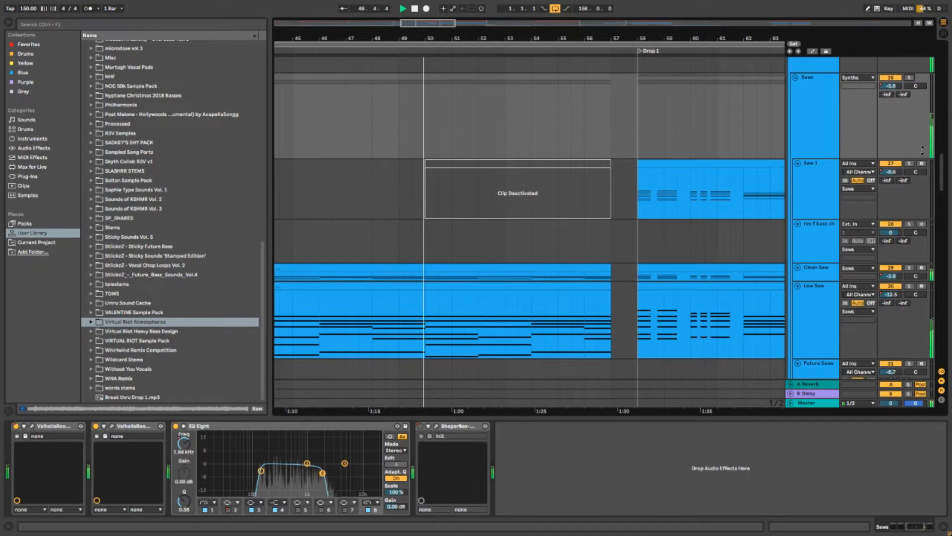
Step: Solo the Orch group and play its layered KSHMR orchestral drum clips from bar 49.3 towards Drop 1
scroll(940, 148, "up", 3)
scroll(544, 198, "up", 4)
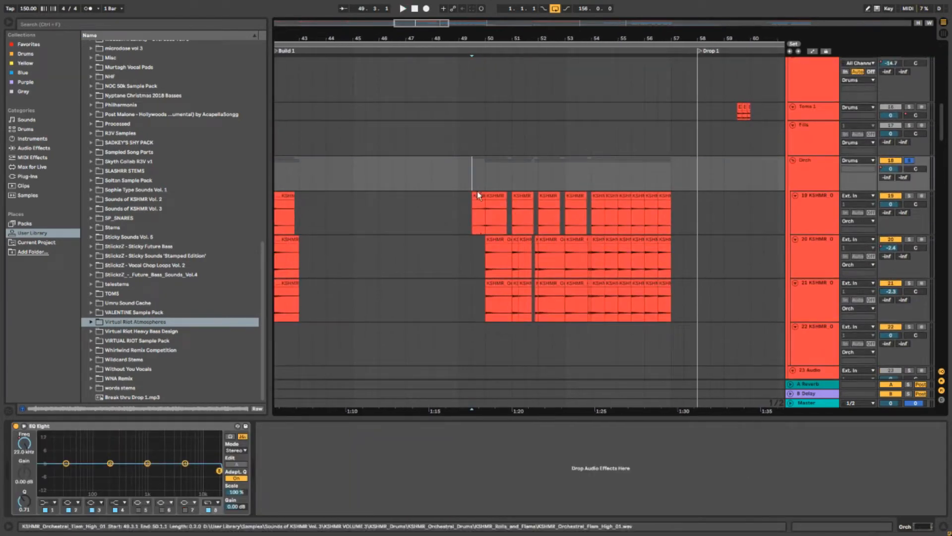
scroll(477, 191, "up", 3)
left_click_drag(477, 191, 444, 174)
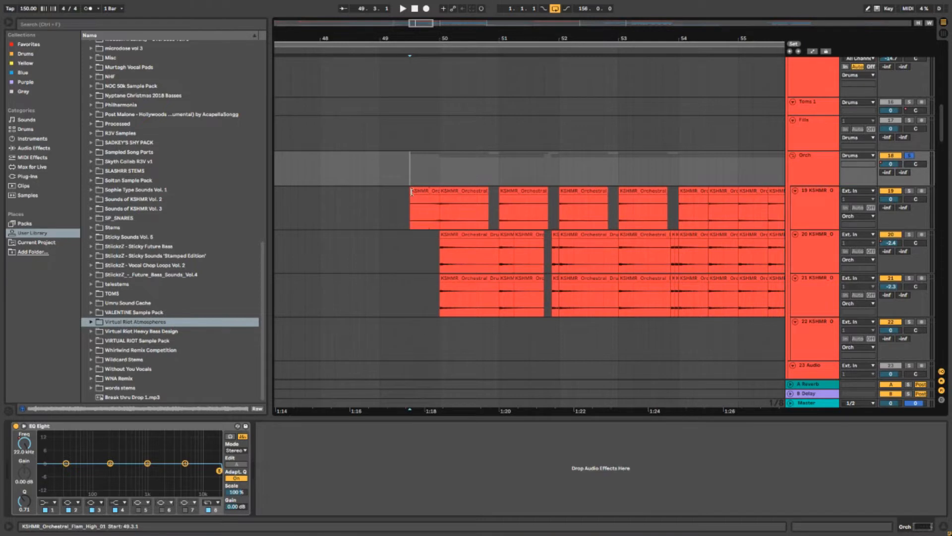
key("space")
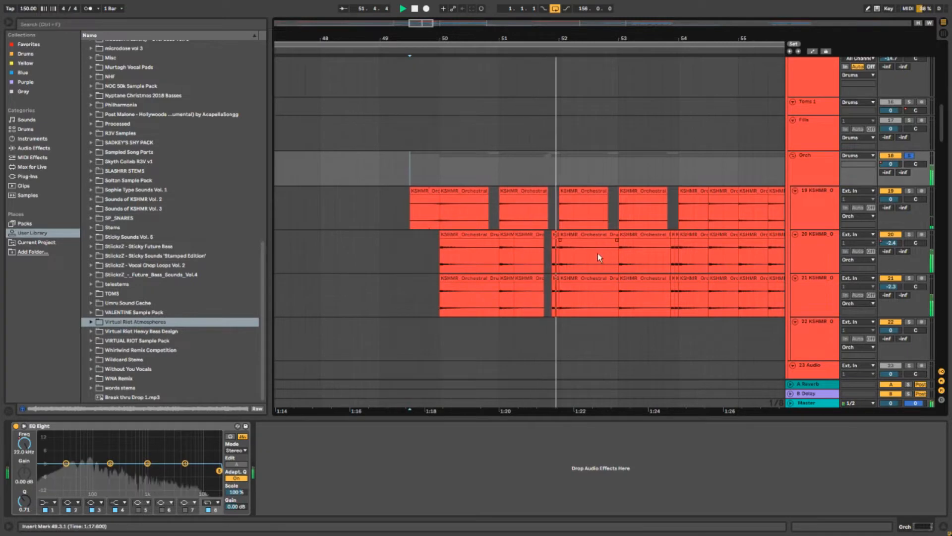
scroll(599, 252, "up", 2)
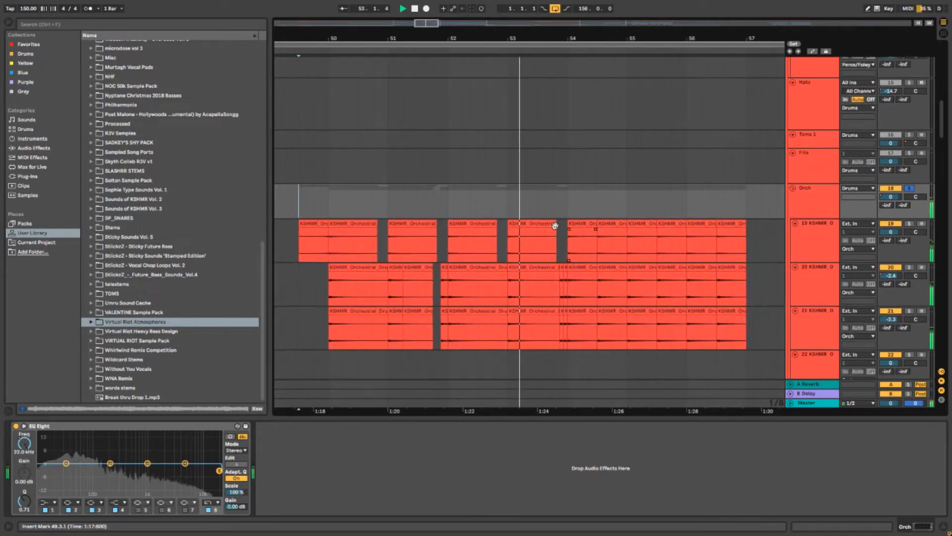
scroll(585, 233, "down", 1)
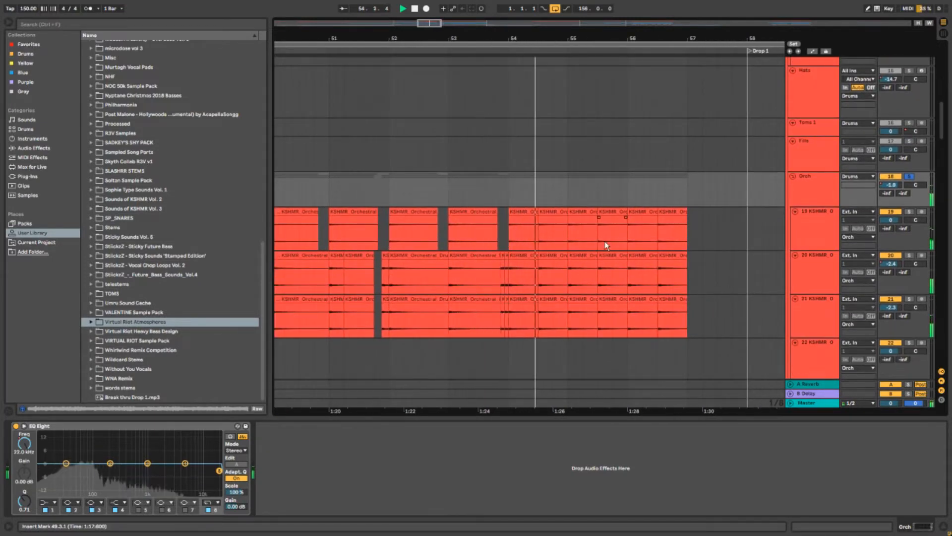
Step: Solo the Crash track and play its KSHMR crash clips from bar 50 and from bar 54
scroll(605, 241, "up", 4)
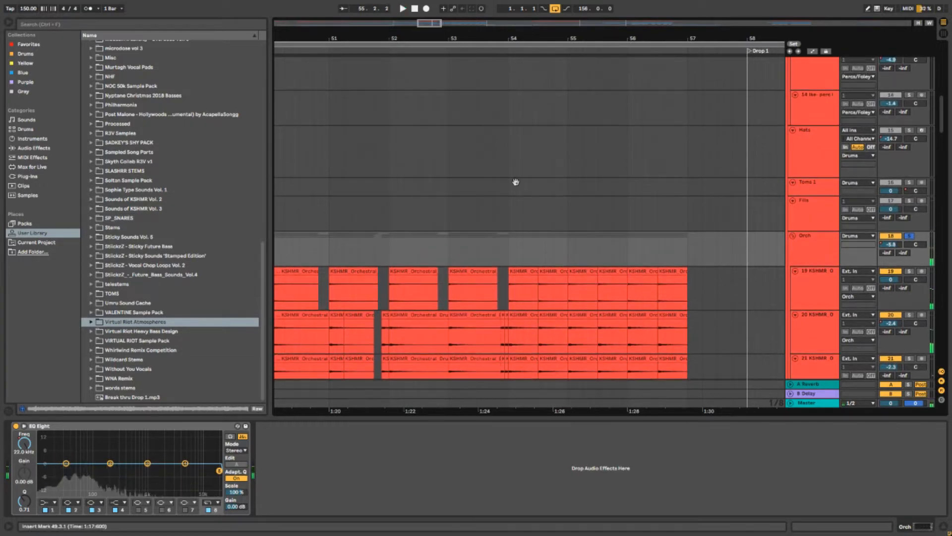
scroll(493, 158, "up", 10)
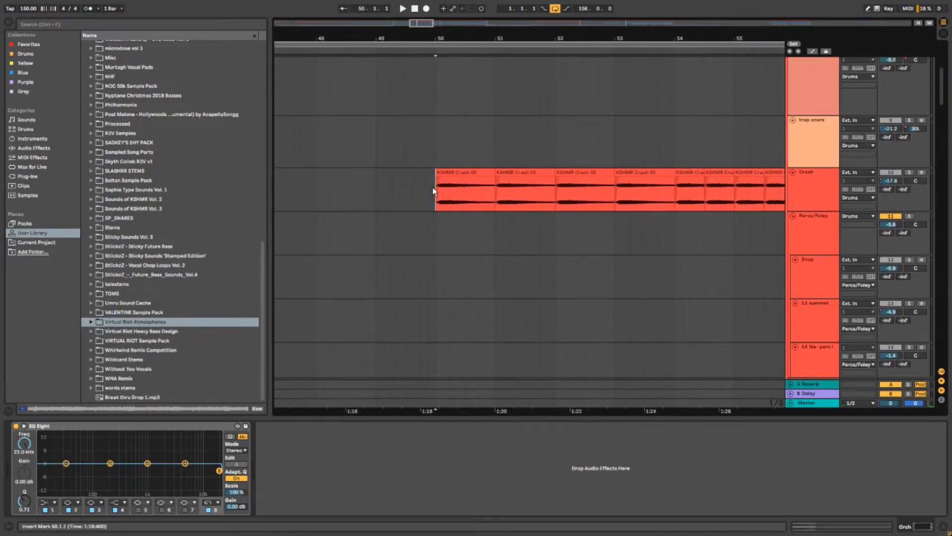
left_click(434, 188)
scroll(469, 203, "up", 3)
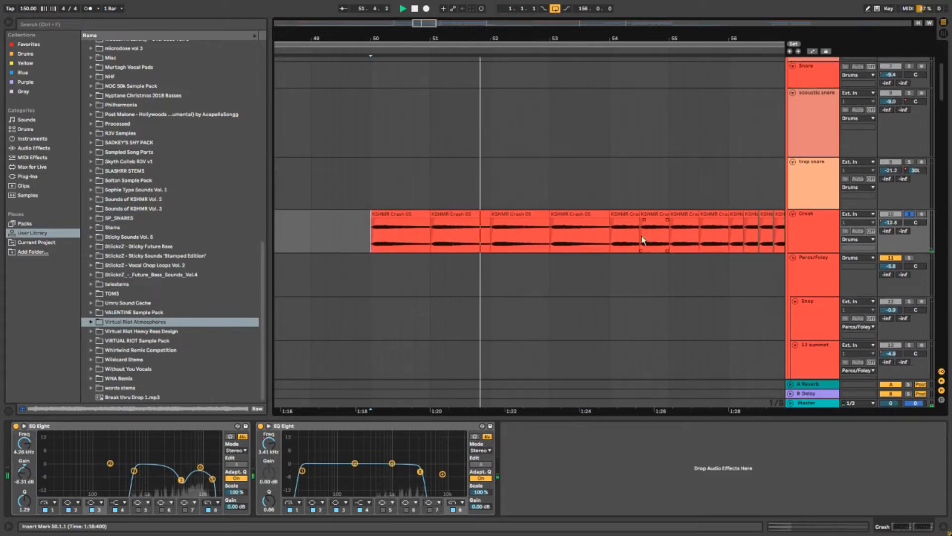
left_click(610, 233)
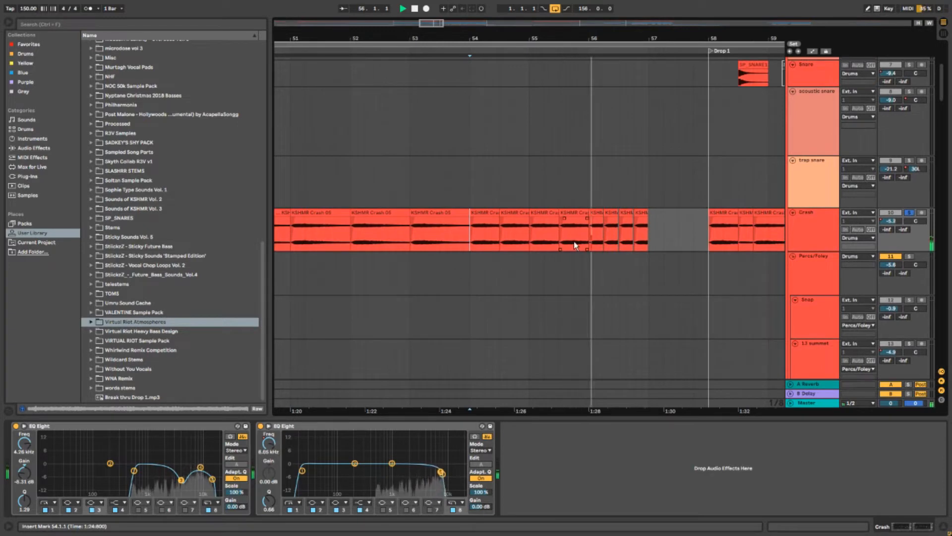
Step: Solo the Kick track and play its single build-up hits at bars 51, 52 and 53
scroll(600, 332, "up", 10)
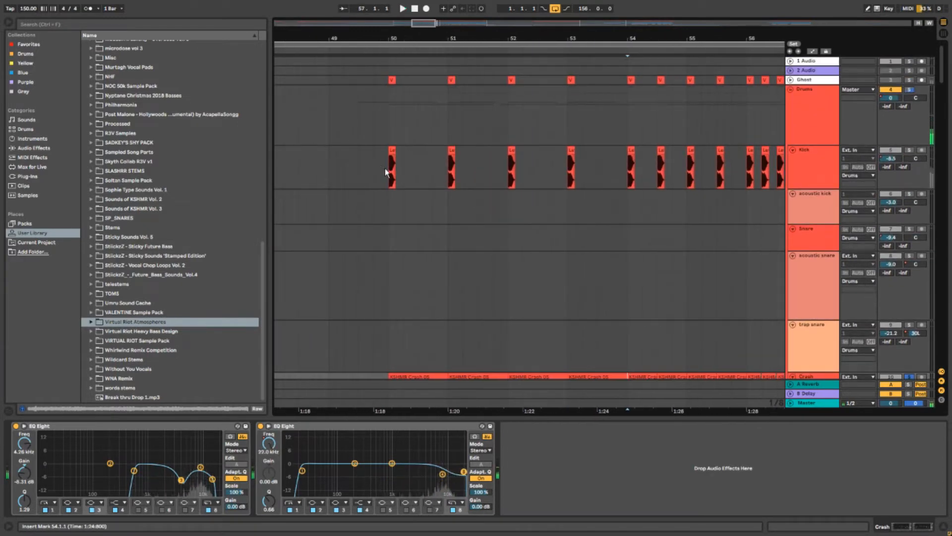
left_click(406, 180)
left_click(457, 178)
key("space")
key("space")
left_click(509, 179)
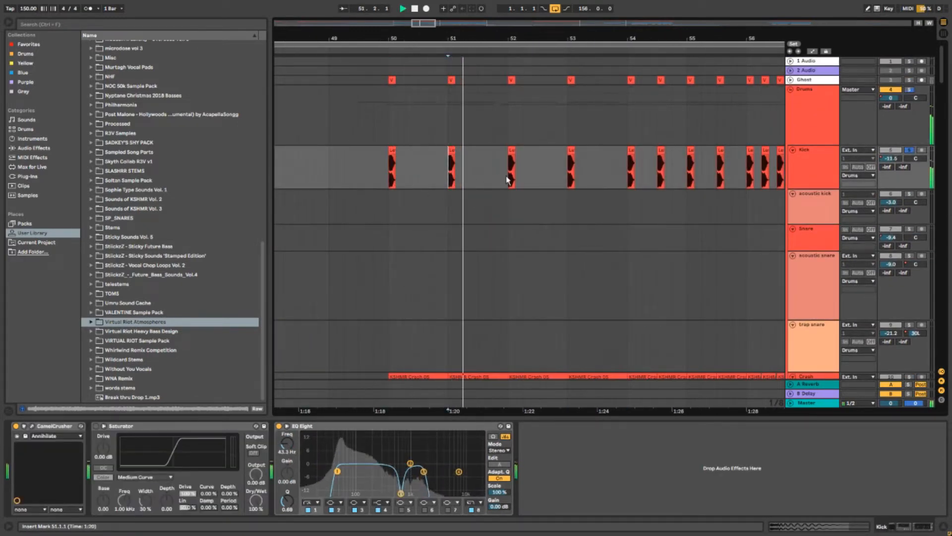
key("space")
key("space")
left_click(570, 178)
key("space")
key("space")
Step: Solo the Lead 1 track and play its Build 1 melody from bar 50
left_click_drag(565, 181, 296, 169)
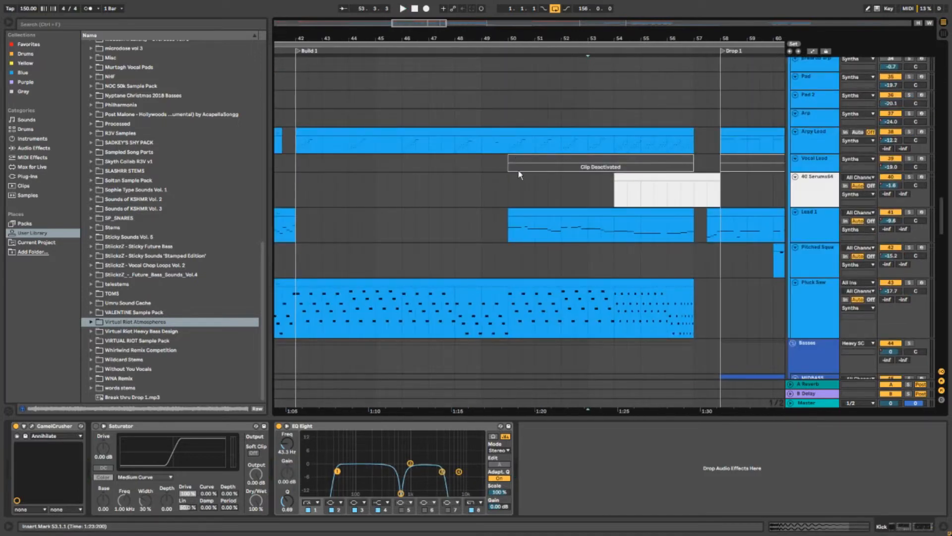
left_click(505, 226)
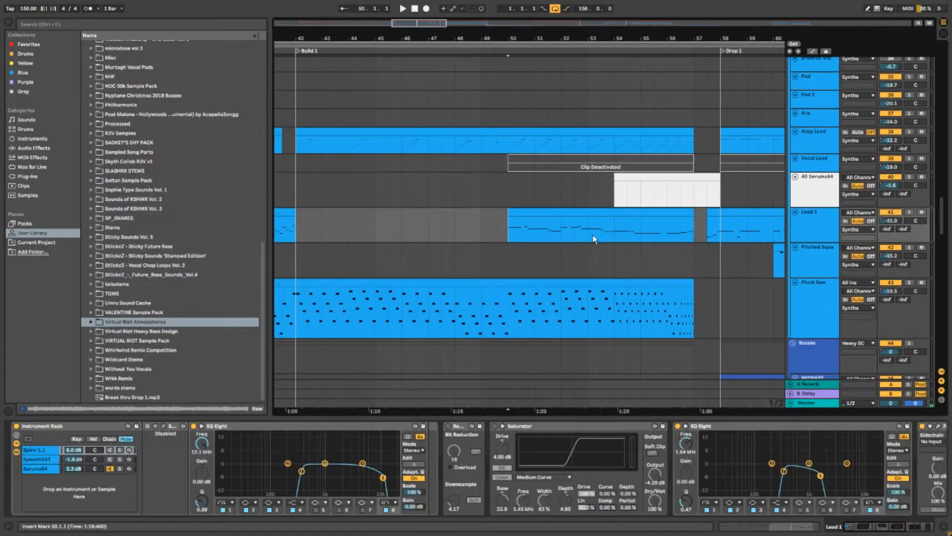
left_click_drag(601, 246, 546, 268)
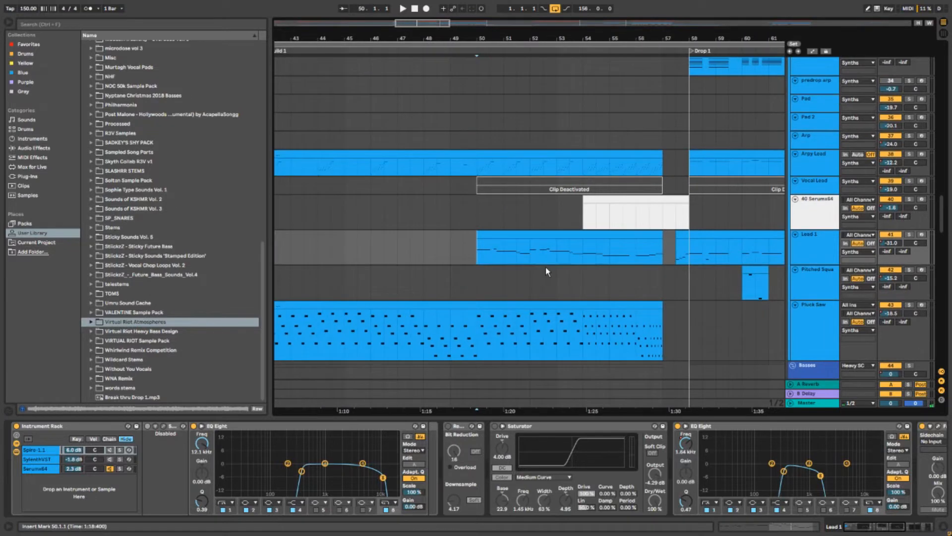
scroll(544, 268, "down", 4)
scroll(606, 272, "up", 5)
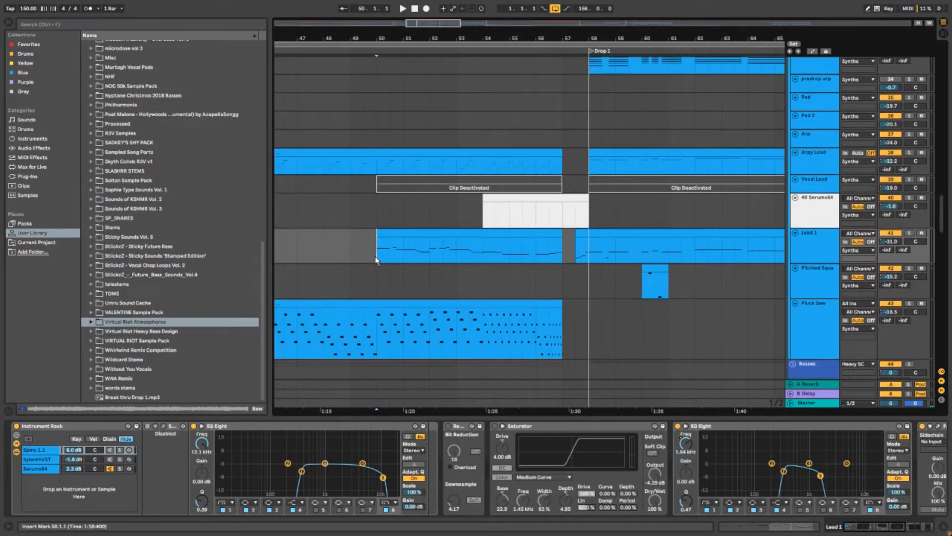
left_click_drag(448, 250, 549, 265)
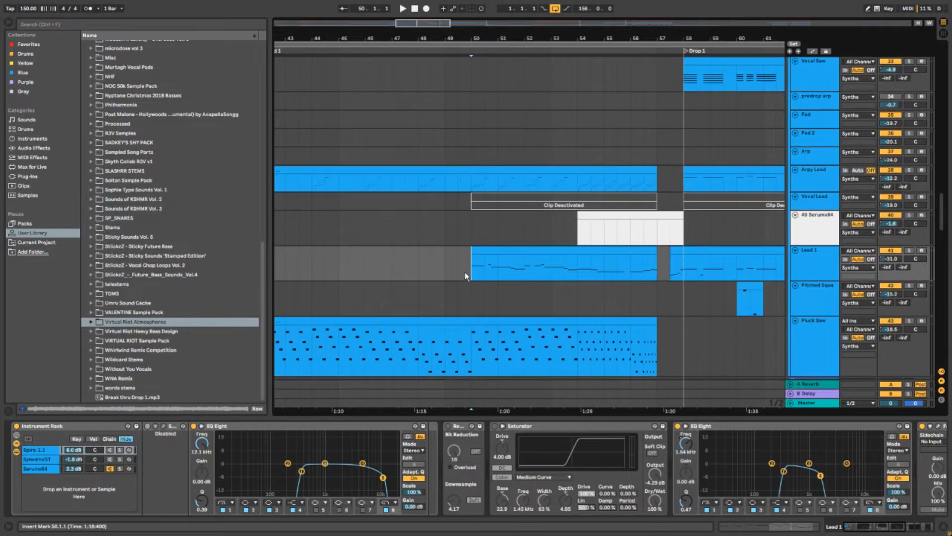
left_click_drag(493, 272, 415, 253)
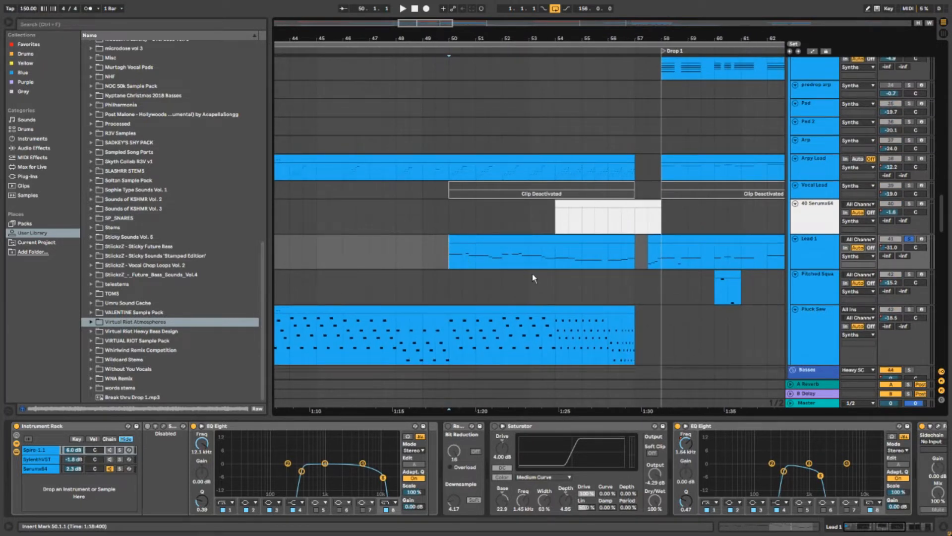
key("space")
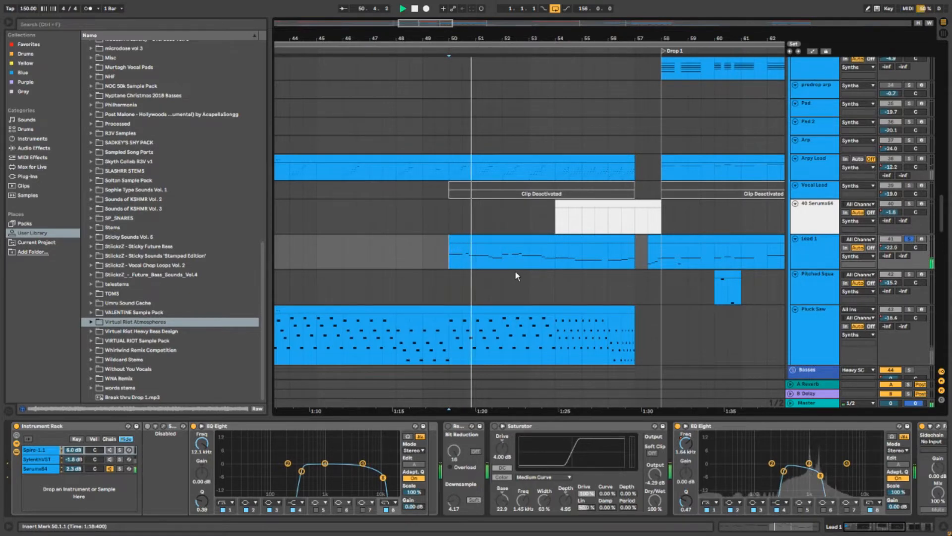
left_click_drag(505, 267, 397, 251)
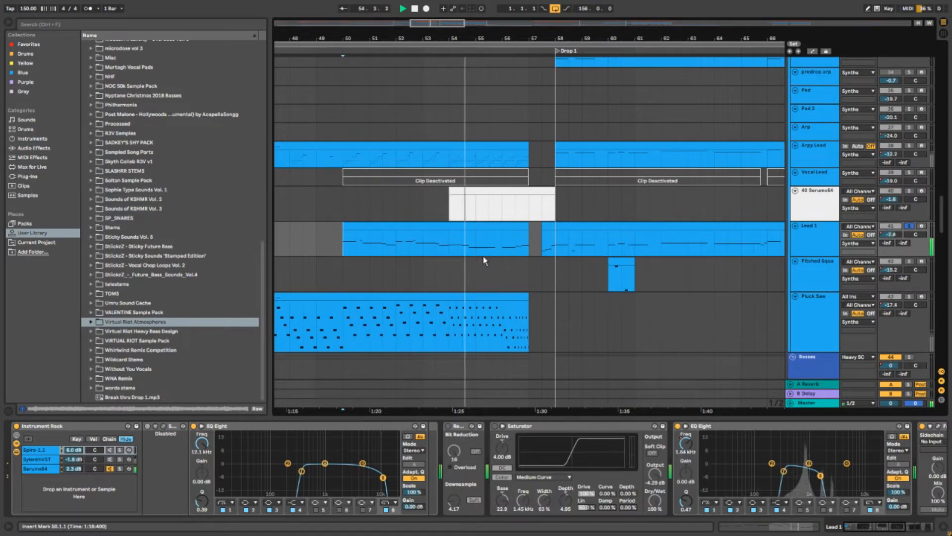
key("space")
Step: Select the Lead 1 melody in bars 50 to 57, and play the track from Drop 1 and again from bar 50 to compare
left_click_drag(335, 234, 527, 233)
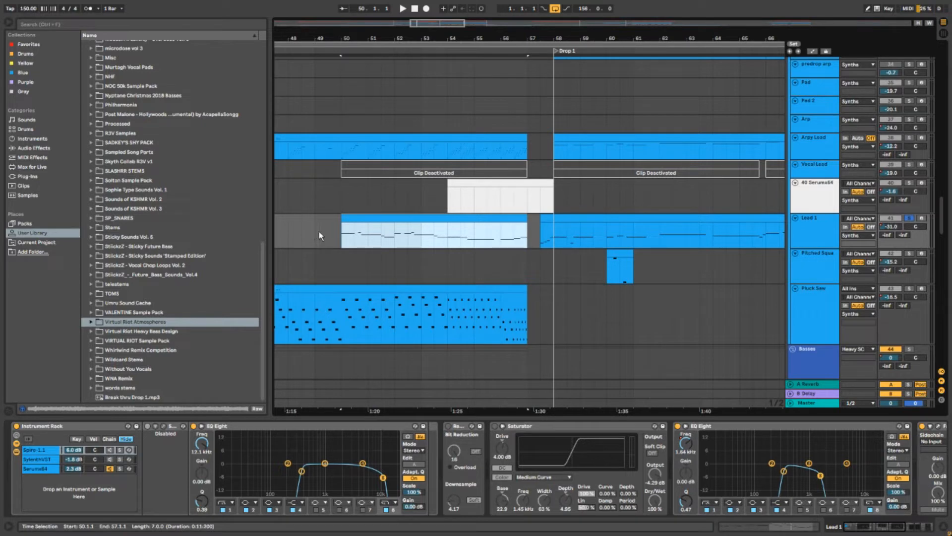
left_click(552, 251)
key("space")
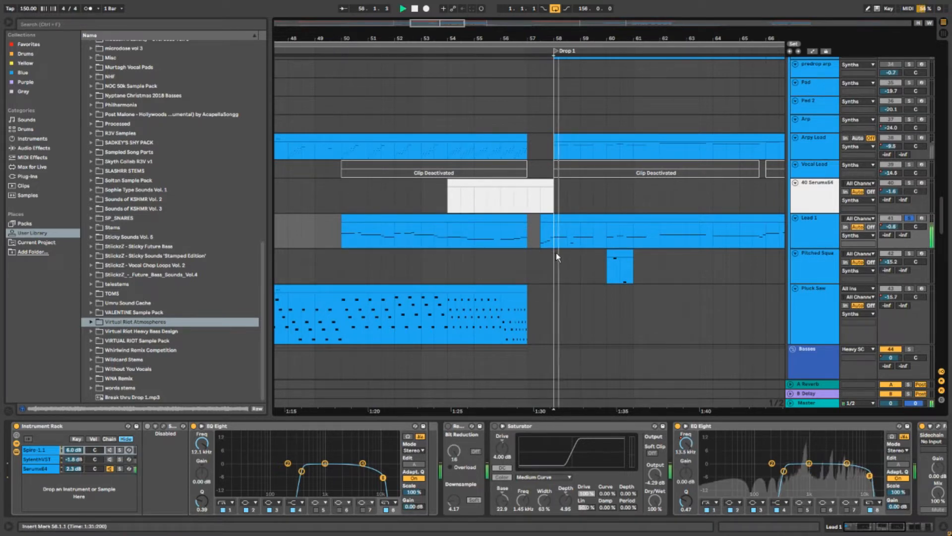
key("space")
left_click(355, 241)
key("space")
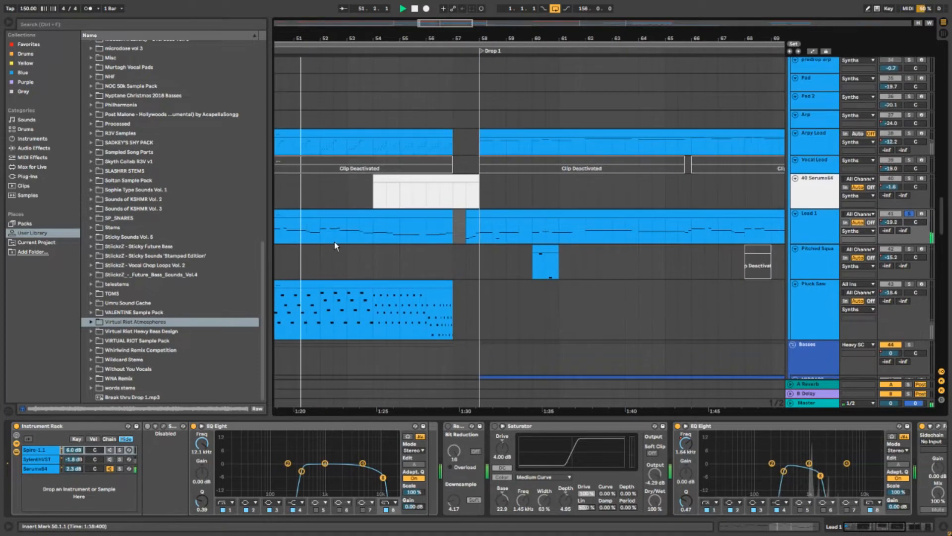
key("space")
Step: Play the Lead 1 melody from bar 66, in the second half of Drop 1
left_click(667, 228)
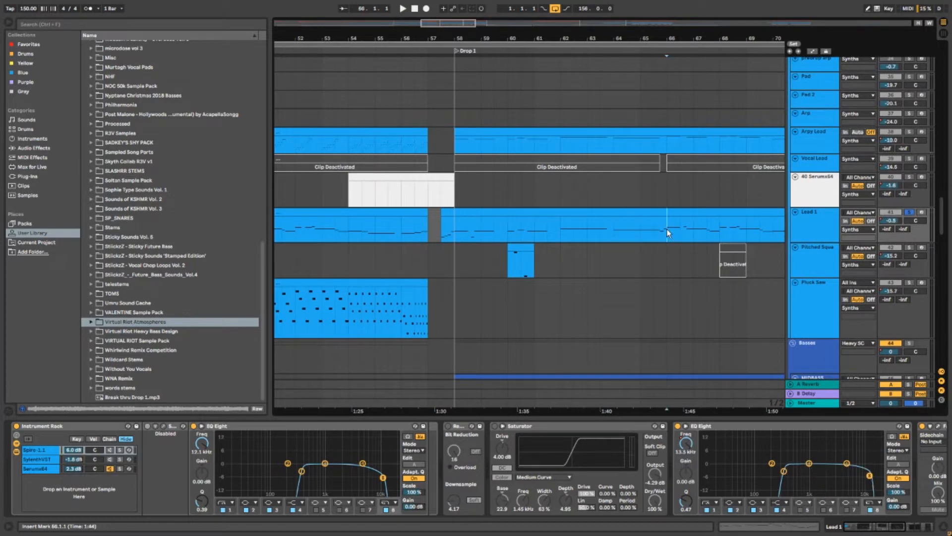
key("space")
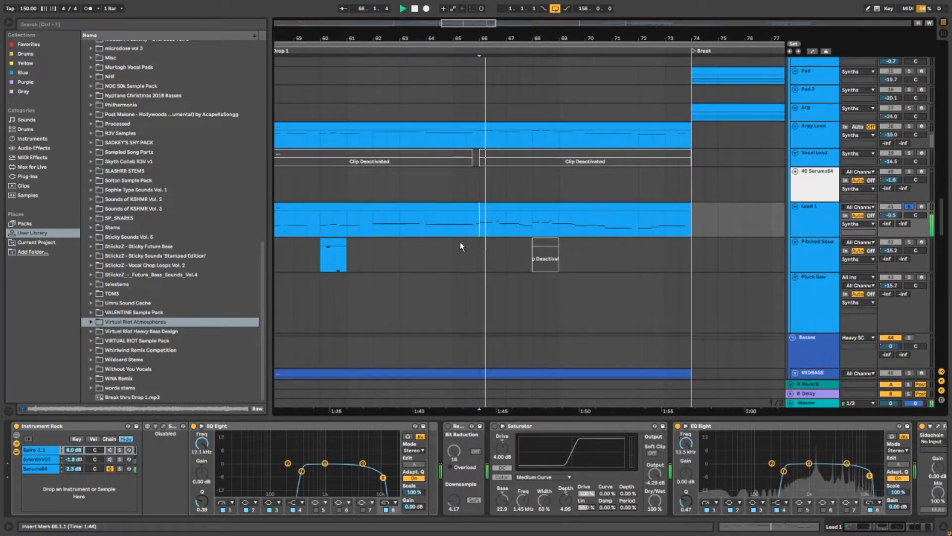
key("space")
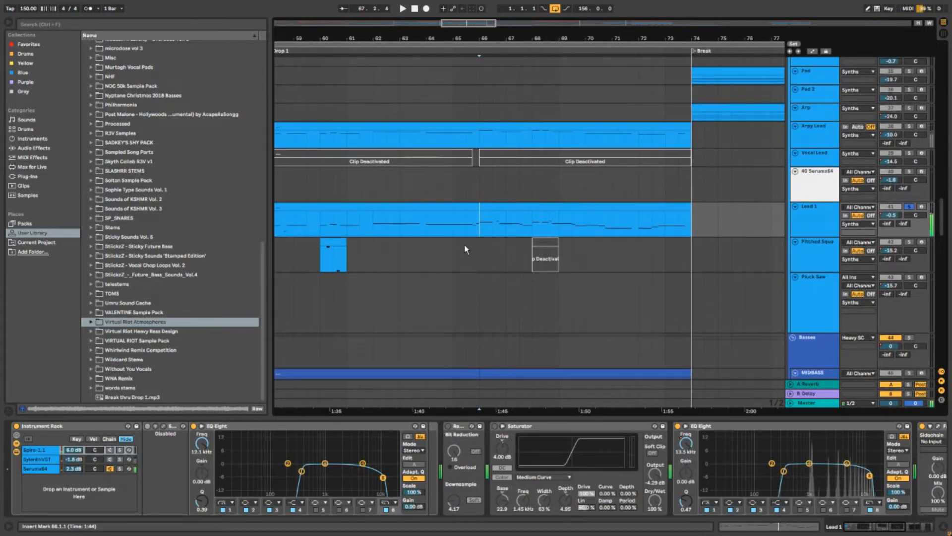
Step: Set the playback position to the start of Drop 1 at bar 58
scroll(608, 238, "left", 4)
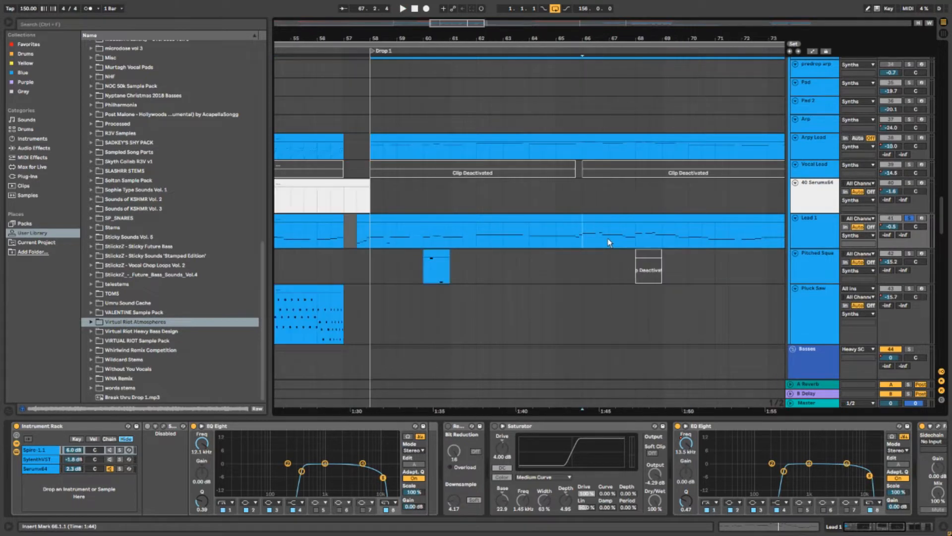
scroll(570, 242, "left", 7)
scroll(571, 242, "up", 1)
left_click(546, 248)
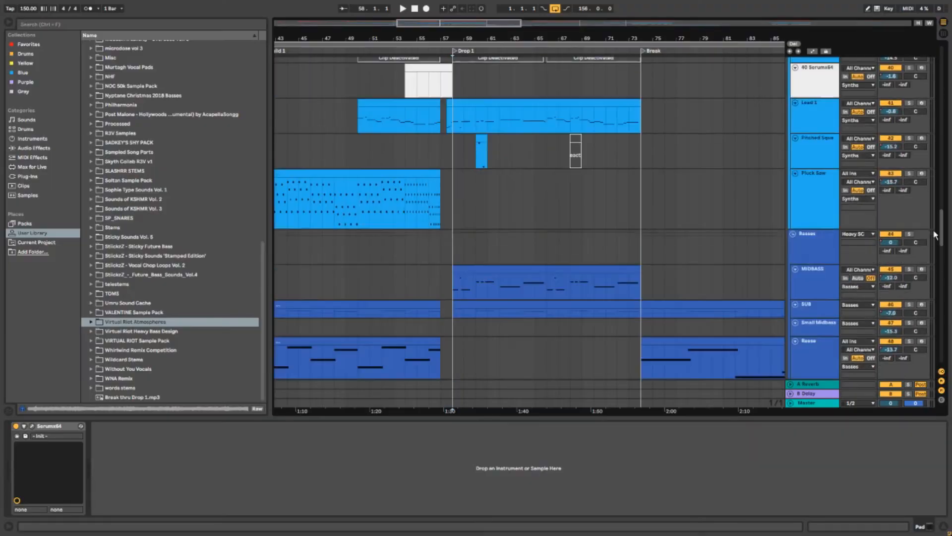
Step: Look through the bass, Misc and drum tracks to examine which layers have clips in Drop 1
mouse_move(936, 234)
left_mouse_down()
mouse_move(945, 347)
mouse_move(949, 248)
left_mouse_up()
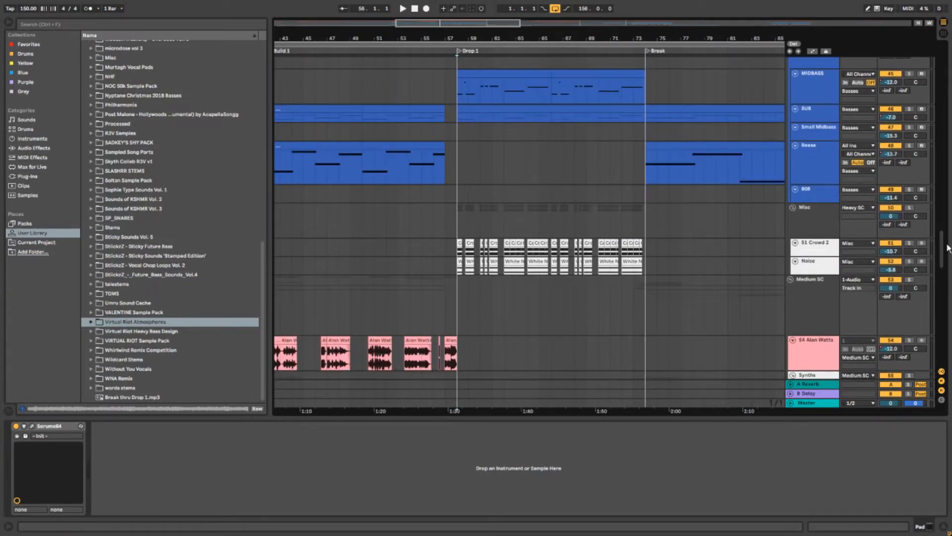
scroll(933, 174, "up", 10)
scroll(934, 174, "up", 10)
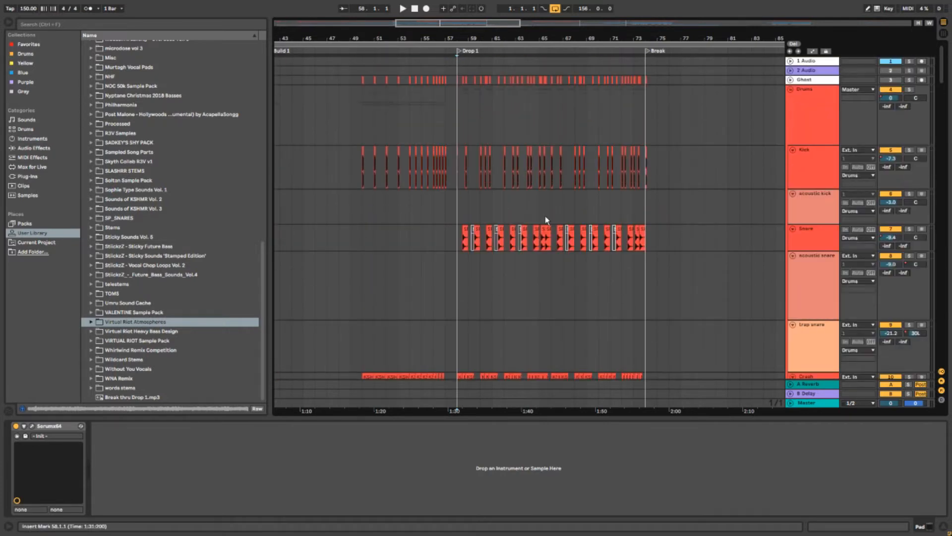
left_click(462, 109)
scroll(463, 108, "up", 3)
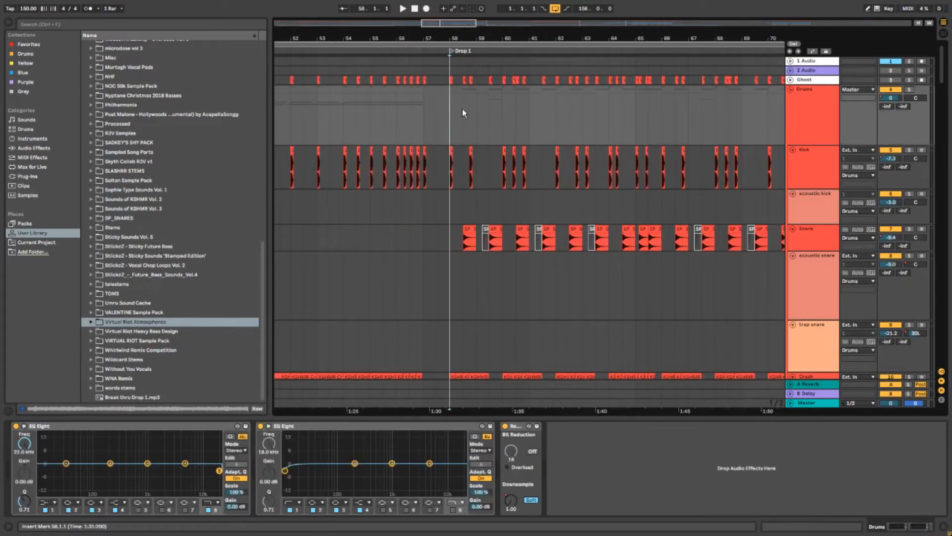
scroll(461, 179, "down", 3)
scroll(461, 208, "down", 6)
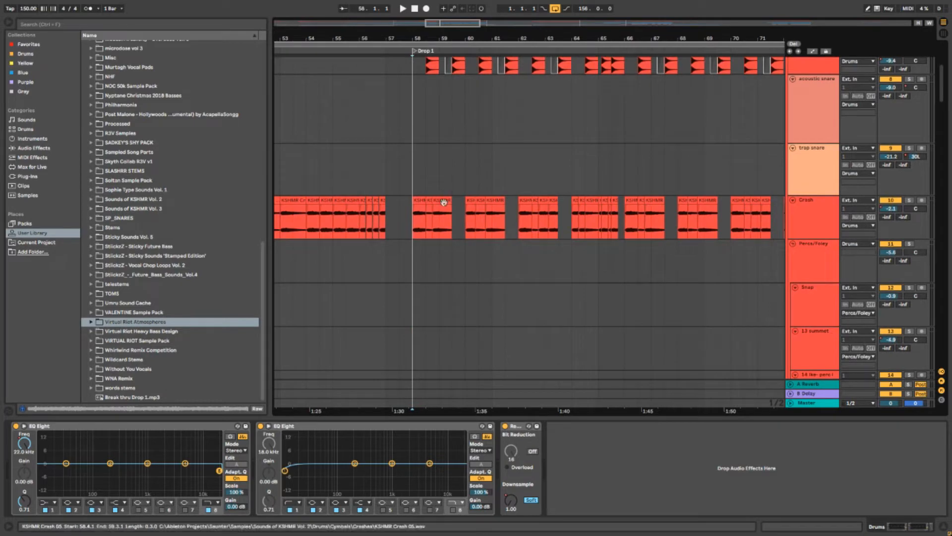
scroll(467, 241, "down", 1)
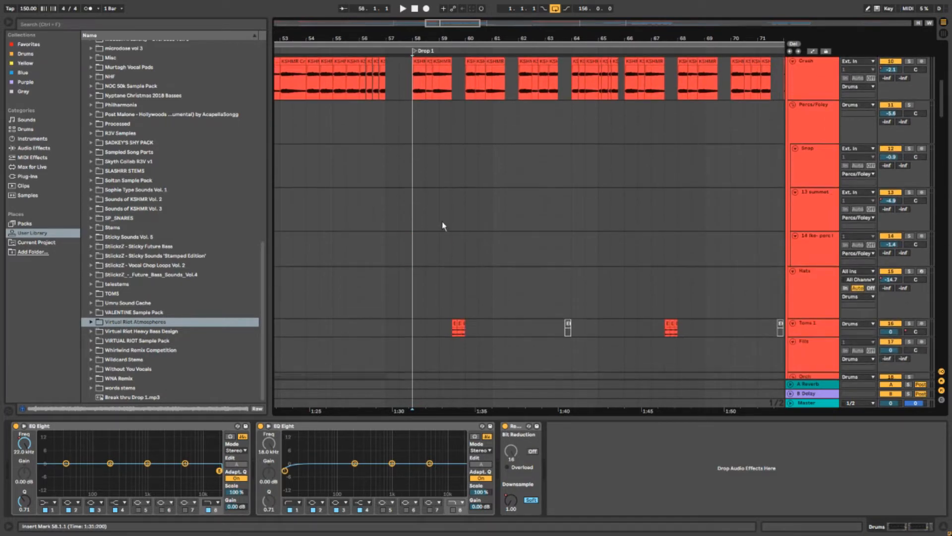
scroll(442, 222, "up", 4)
scroll(436, 223, "up", 7)
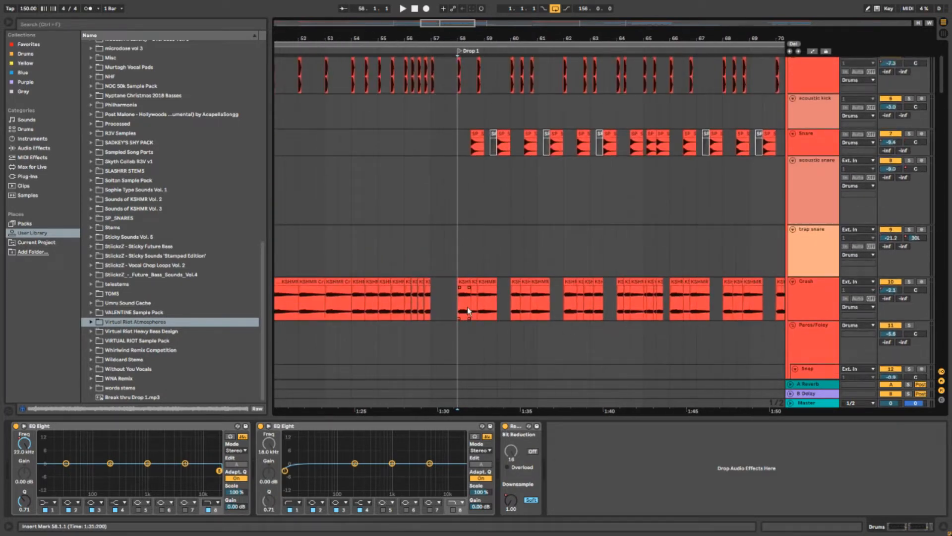
Step: Solo the Drums group and play it from the start of Drop 1 at bar 58
scroll(470, 298, "up", 3)
scroll(479, 288, "up", 4)
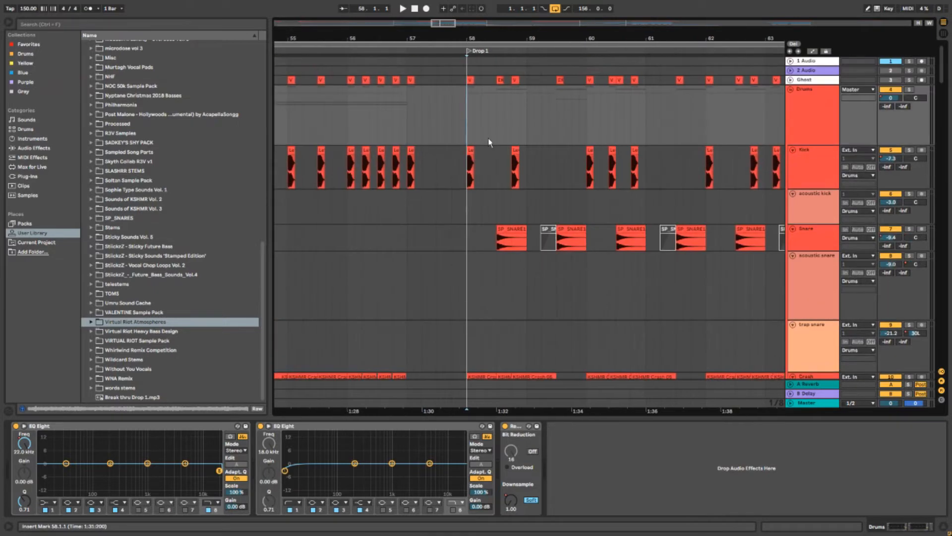
scroll(479, 143, "down", 1)
key("space")
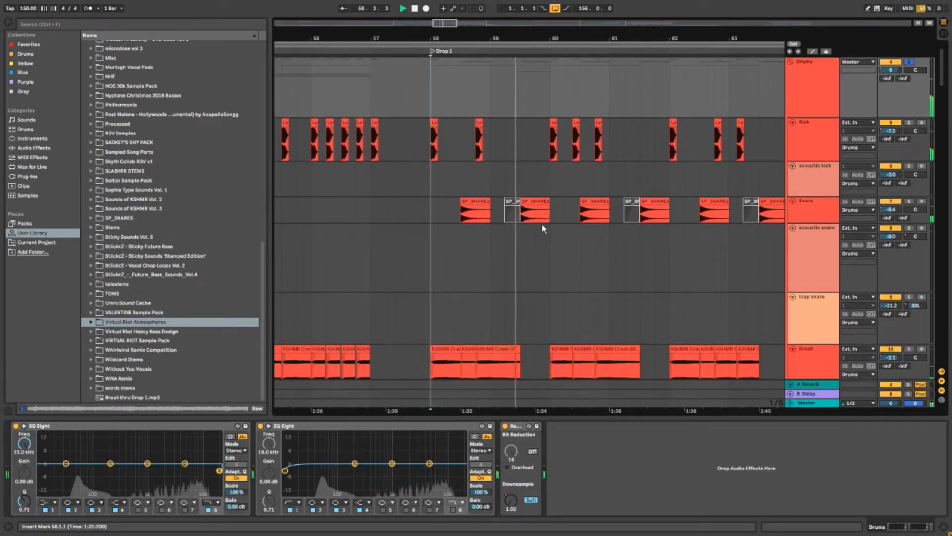
left_click_drag(543, 224, 438, 221)
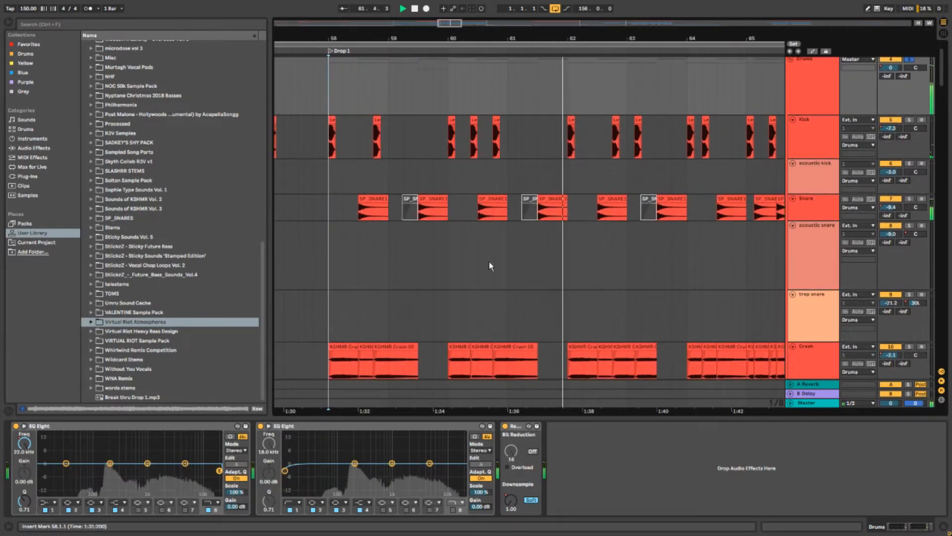
left_click_drag(620, 259, 518, 231)
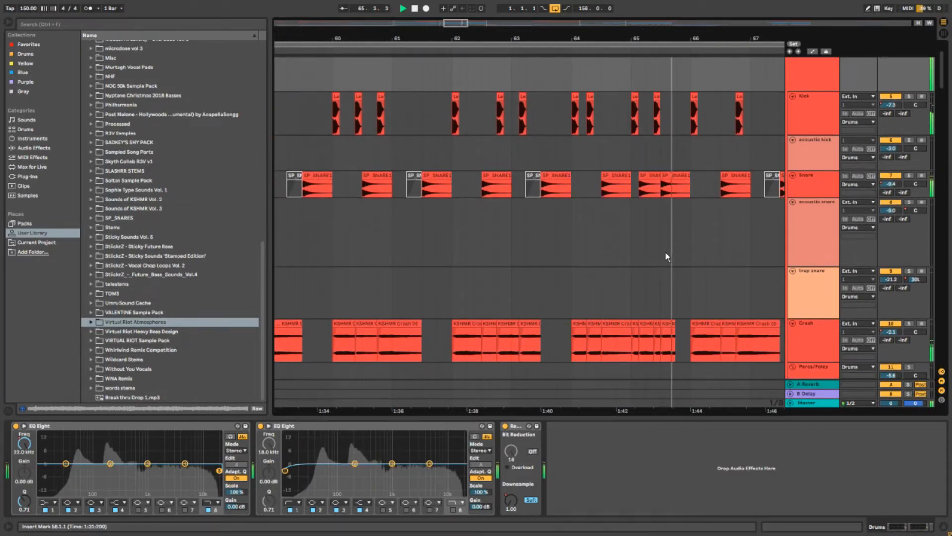
key("space")
Step: Solo the Toms 1 track and play its short tom fill from 59.3.1
left_click_drag(615, 317, 754, 170)
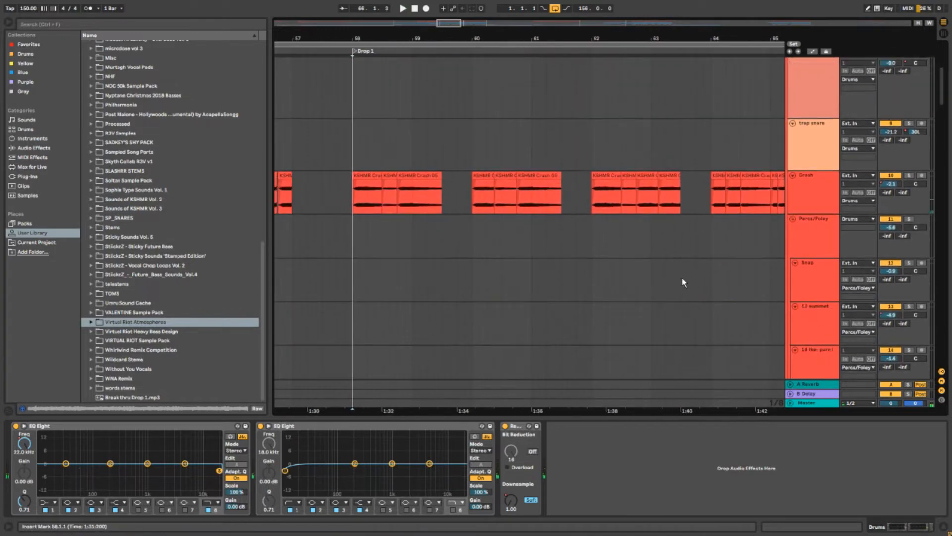
scroll(683, 277, "down", 10)
left_click(444, 178)
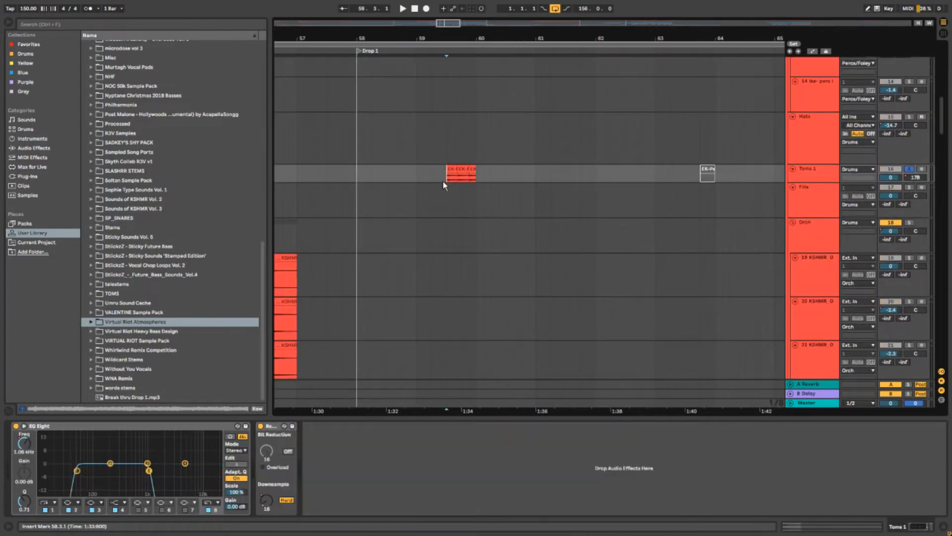
key("s")
key("plus")
key("plus")
key("space")
key("space")
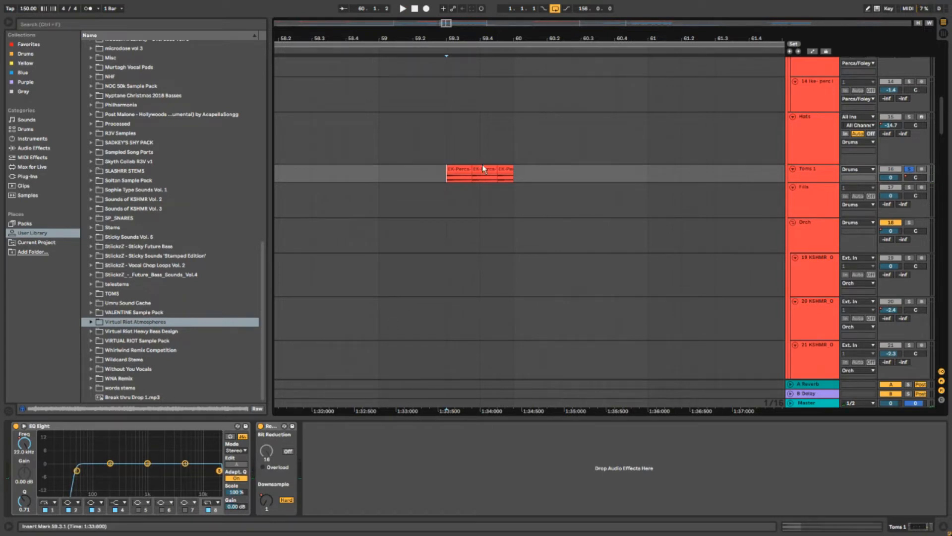
Step: Show the automation lanes, select the Toms 1 fill from 59.3.1 to 60.1.1 and play it
scroll(478, 185, "up", 2)
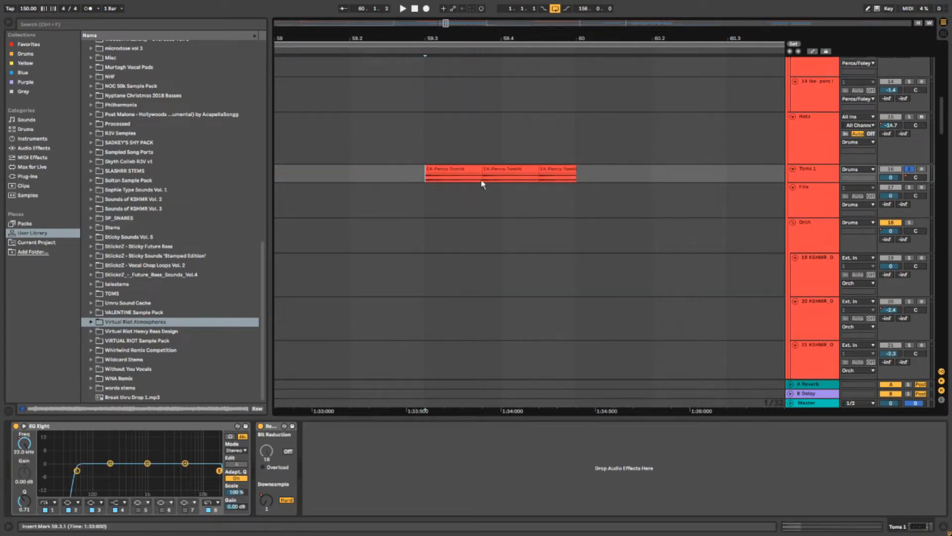
scroll(483, 184, "down", 2)
key("a")
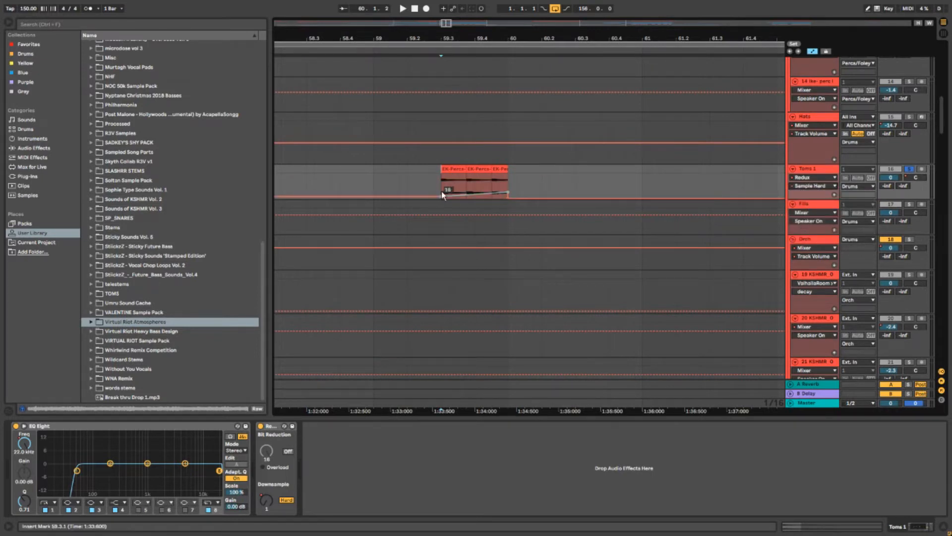
left_click_drag(442, 189, 508, 180)
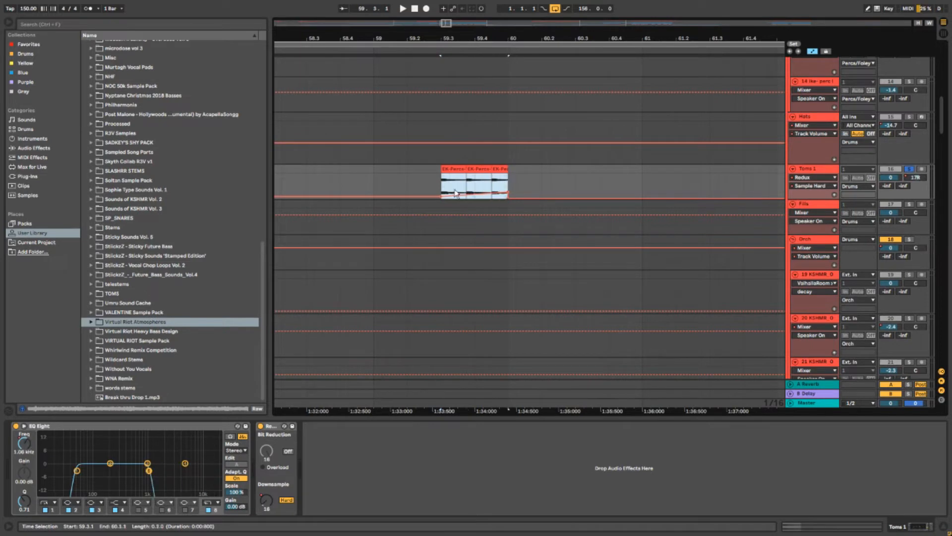
left_click(437, 190)
left_click_drag(440, 190, 471, 185)
key("space")
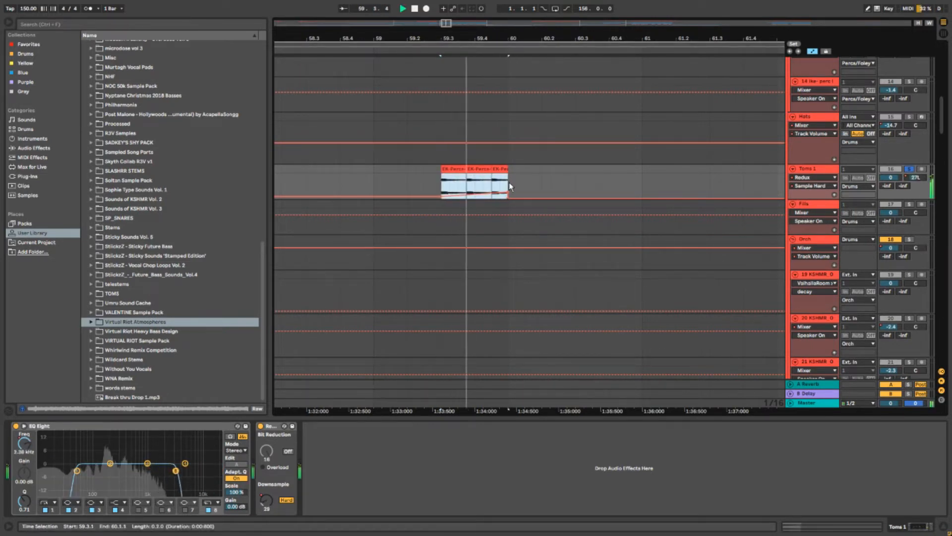
Step: Bypass the Redux effect on Toms 1 during playback and re-enable it to compare the sound
left_click(261, 426)
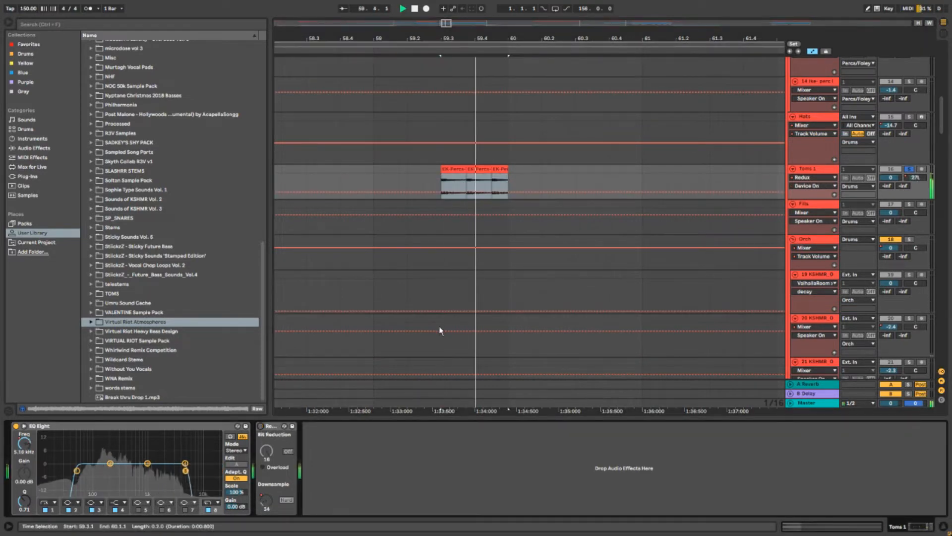
key("ctrl+l")
left_click(262, 426)
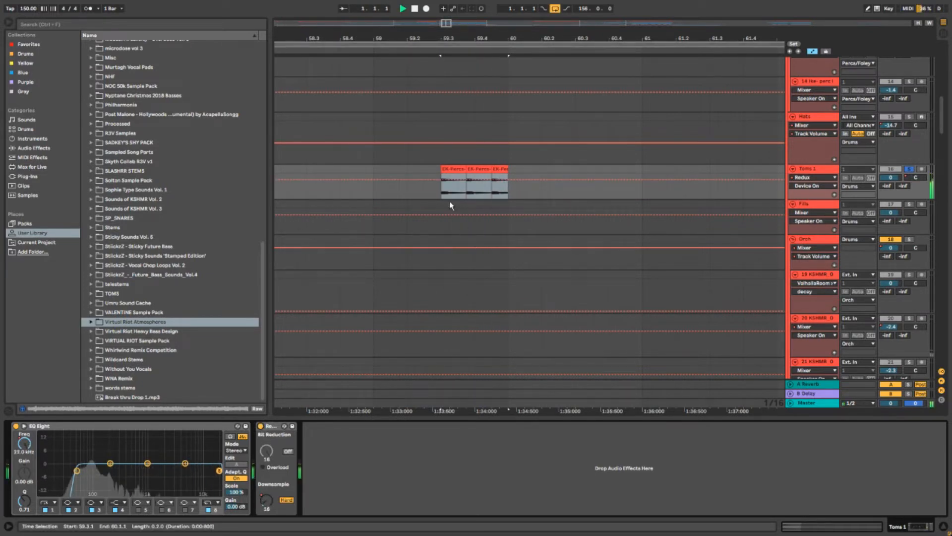
Step: Hide the automation lanes and look through the synth and bass tracks to examine their Drop 1 clips
scroll(442, 195, "down", 5, "ctrl")
scroll(443, 198, "down", 10)
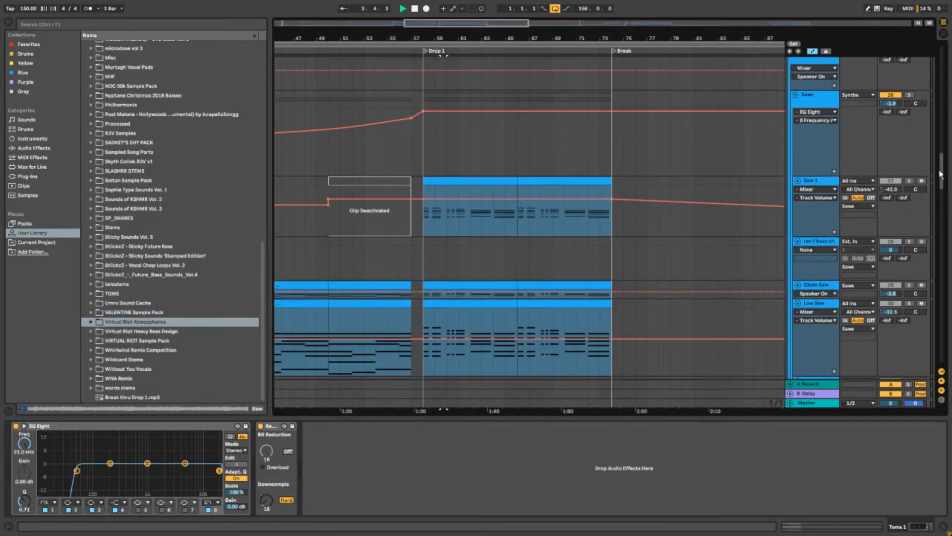
scroll(457, 195, "down", 4)
scroll(451, 164, "left", 2)
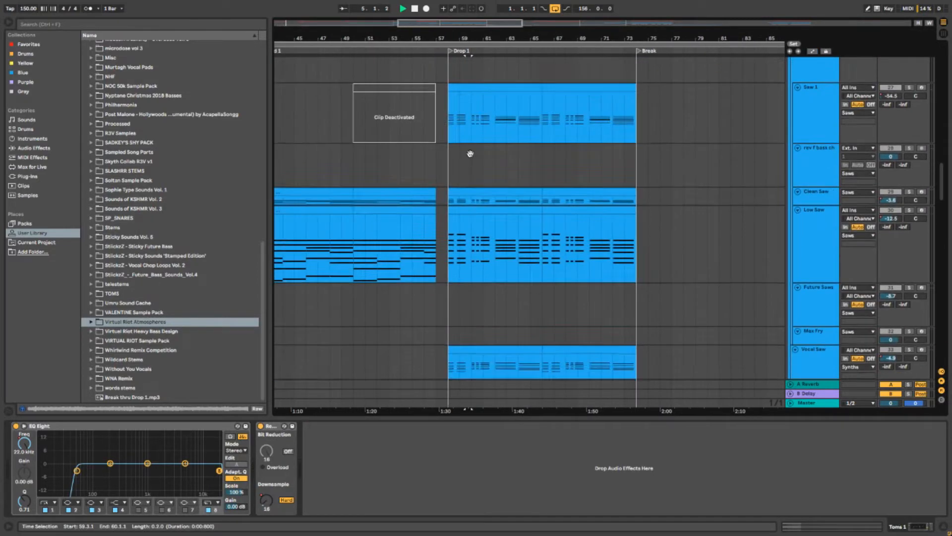
left_click_drag(940, 173, 937, 229)
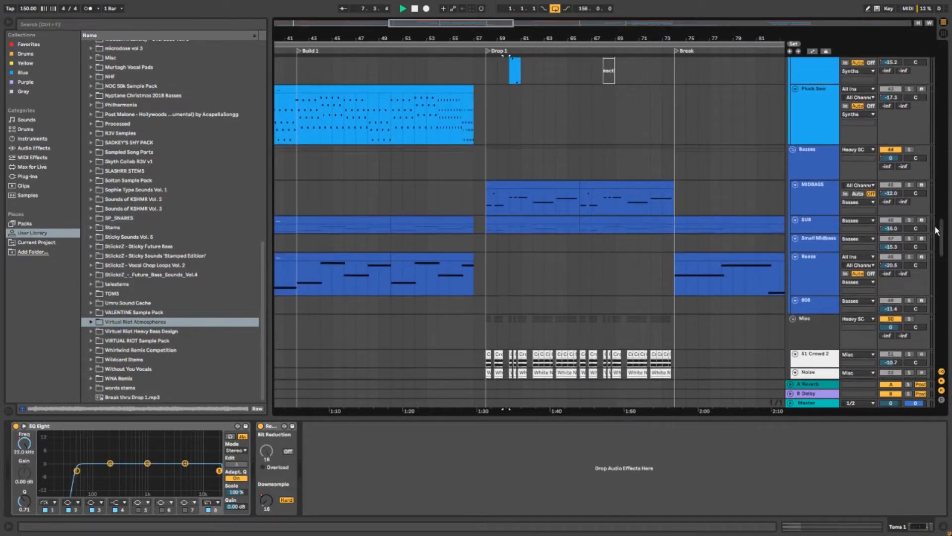
left_click_drag(942, 238, 942, 190)
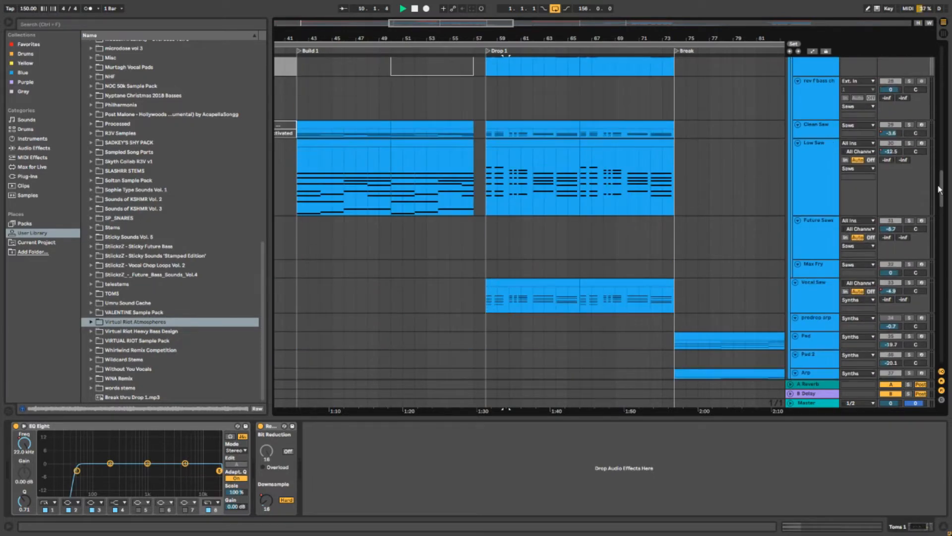
scroll(549, 186, "up", 5)
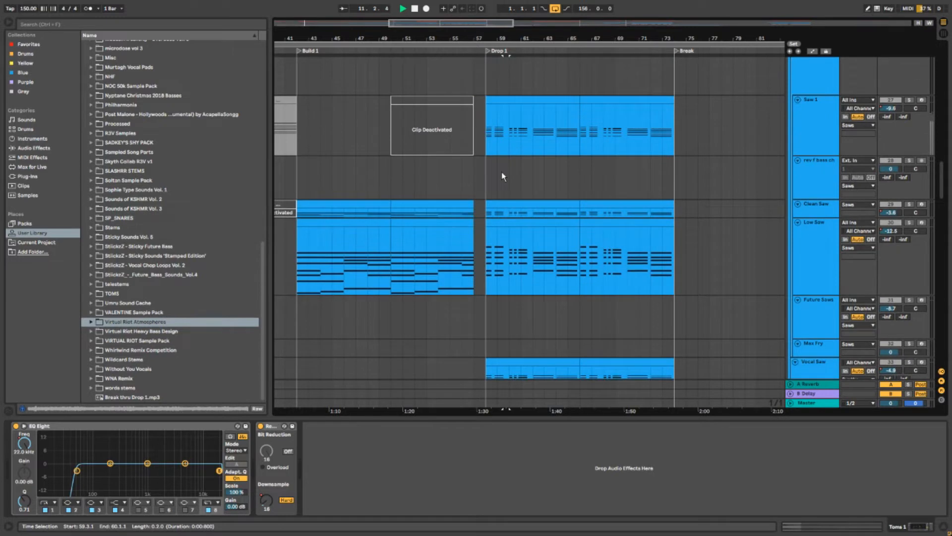
scroll(501, 171, "down", 2)
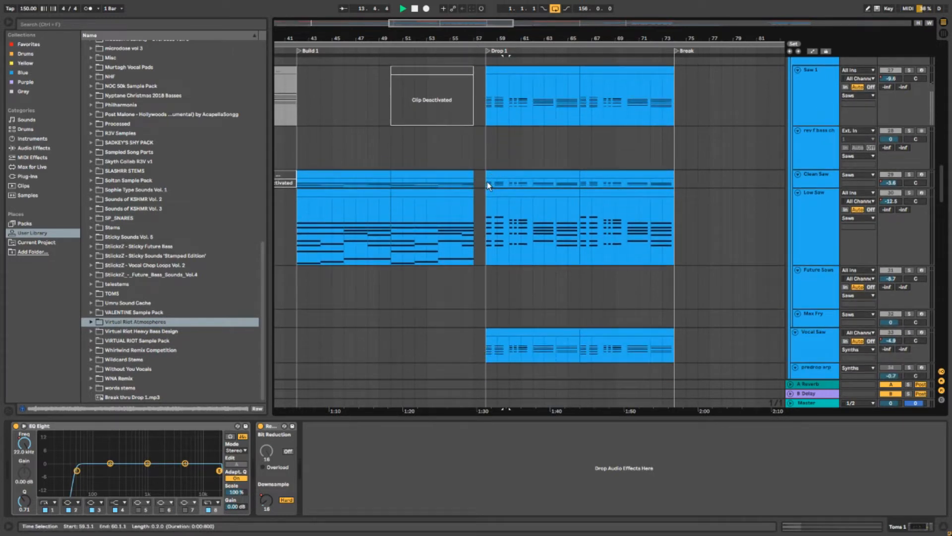
scroll(488, 184, "up", 3)
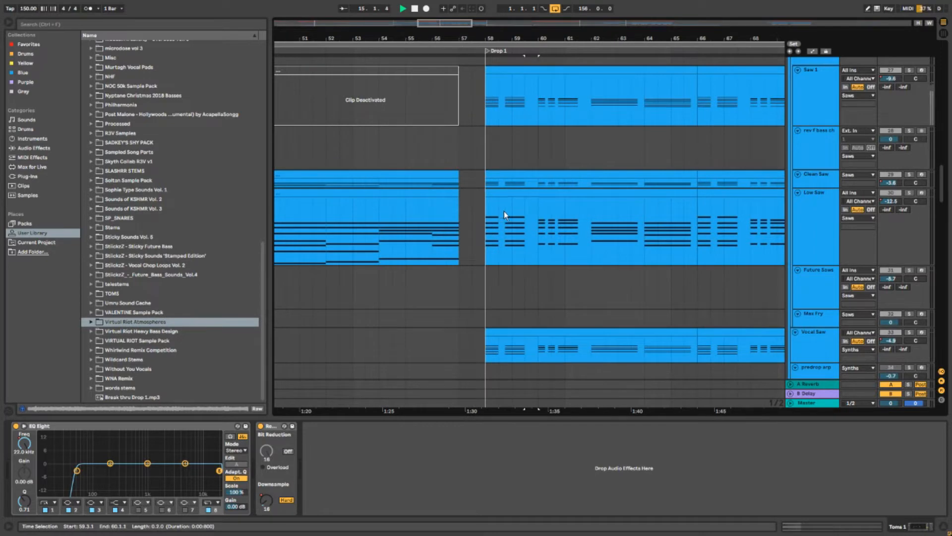
scroll(504, 210, "down", 4)
Step: Solo the Saw 1 track and play its chords from the start of Drop 1 at bar 58
mouse_move(940, 177)
left_mouse_down()
mouse_move(931, 247)
mouse_move(943, 171)
left_mouse_up()
key("s")
key("space")
left_click(461, 203)
left_click_drag(487, 127, 421, 183)
key("s")
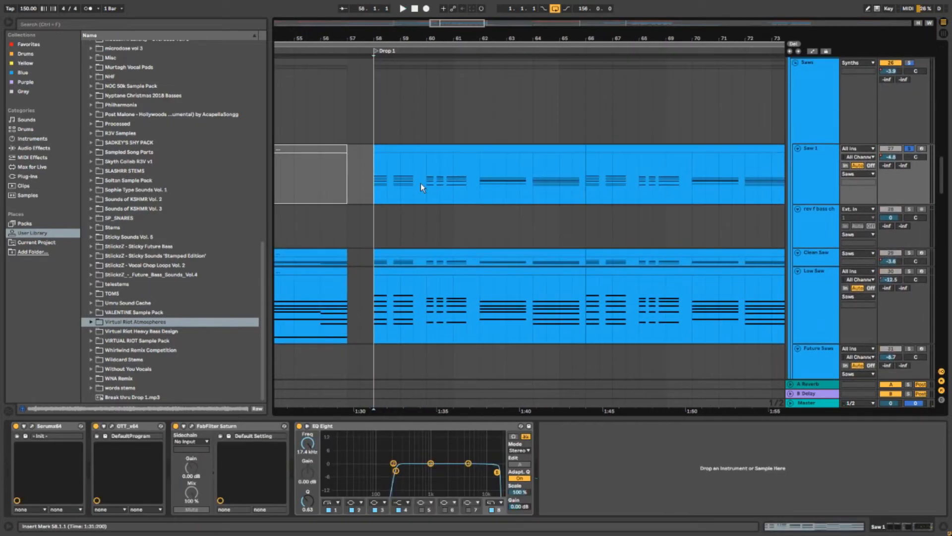
key("space")
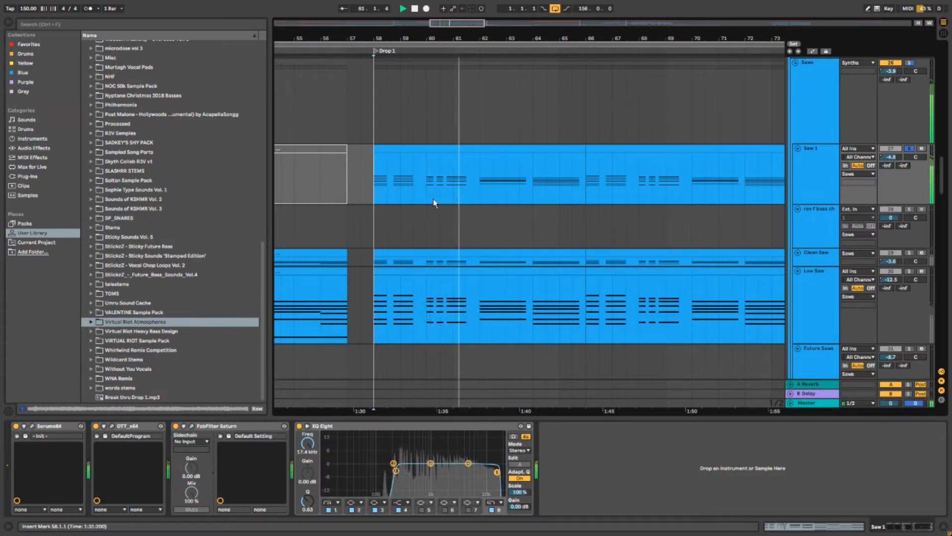
key("space")
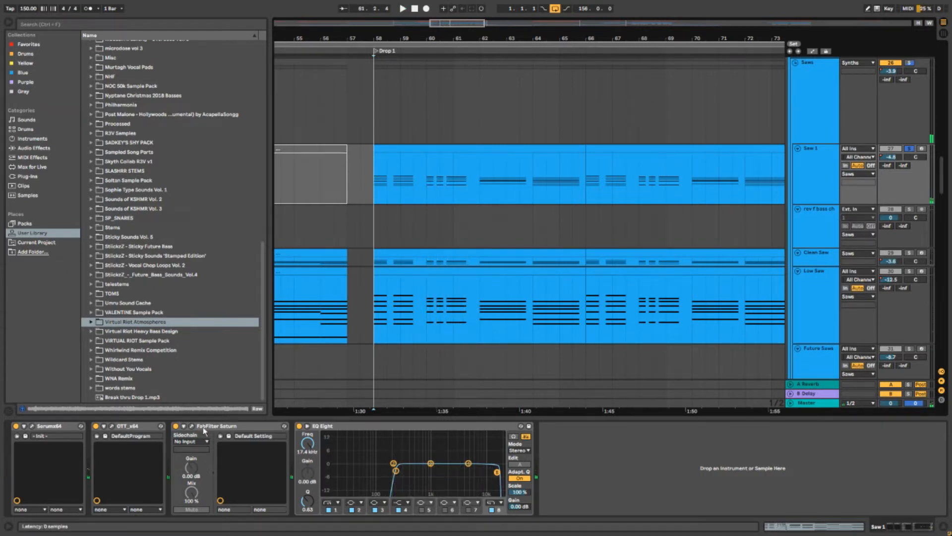
Step: Open FabFilter Saturn on the Saw 1 track, examine its band levels, and close the plug-in window
left_click(191, 426)
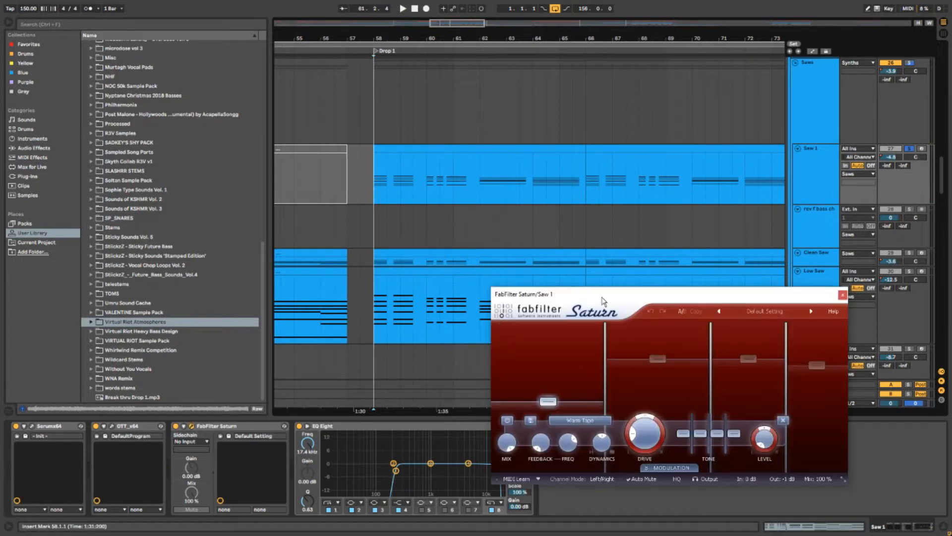
left_click_drag(570, 294, 409, 229)
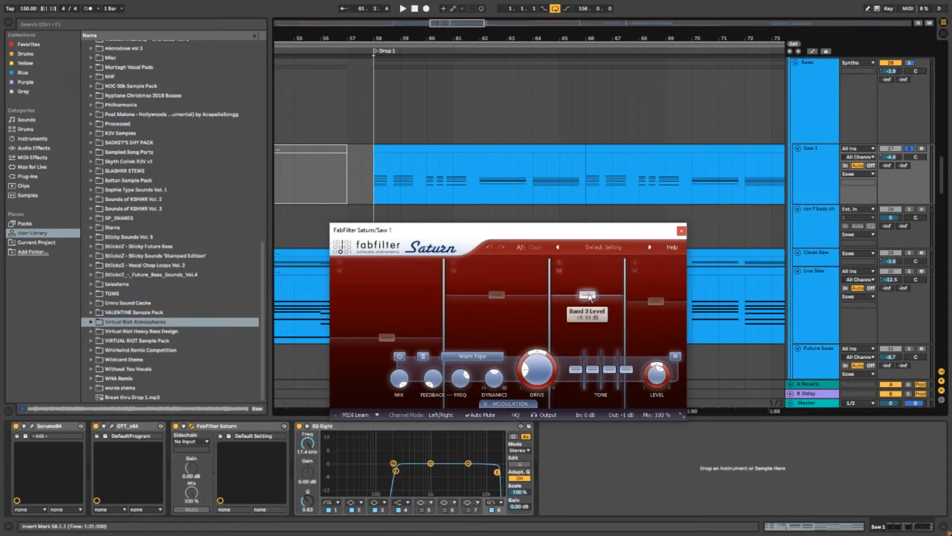
left_click(682, 231)
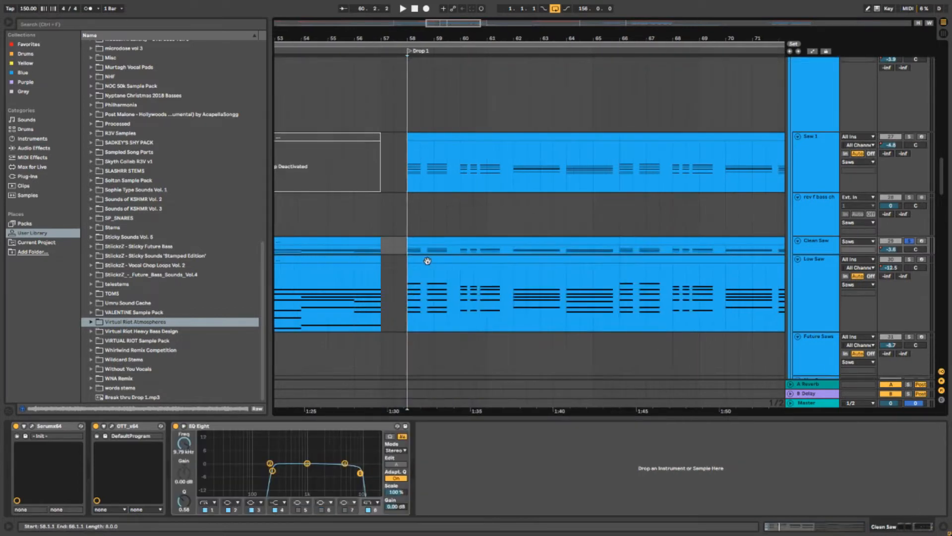
Step: Play the soloed Clean Saw track from bar 58 and open its Serum instrument
left_click(408, 246)
key("space")
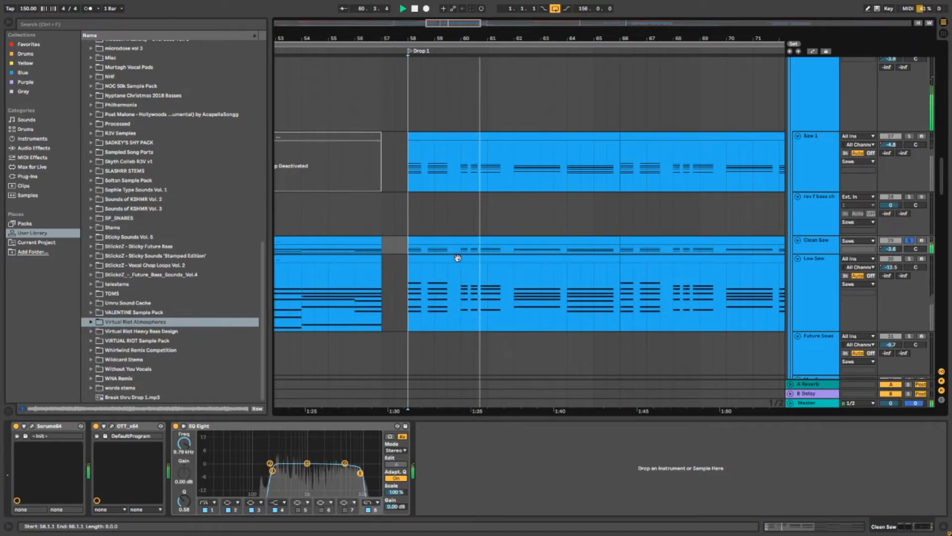
key("space")
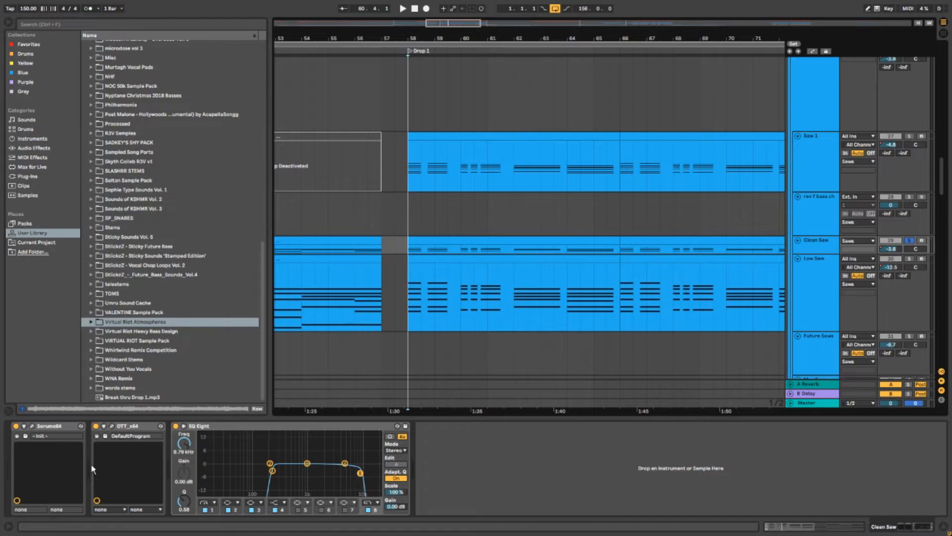
left_click(31, 425)
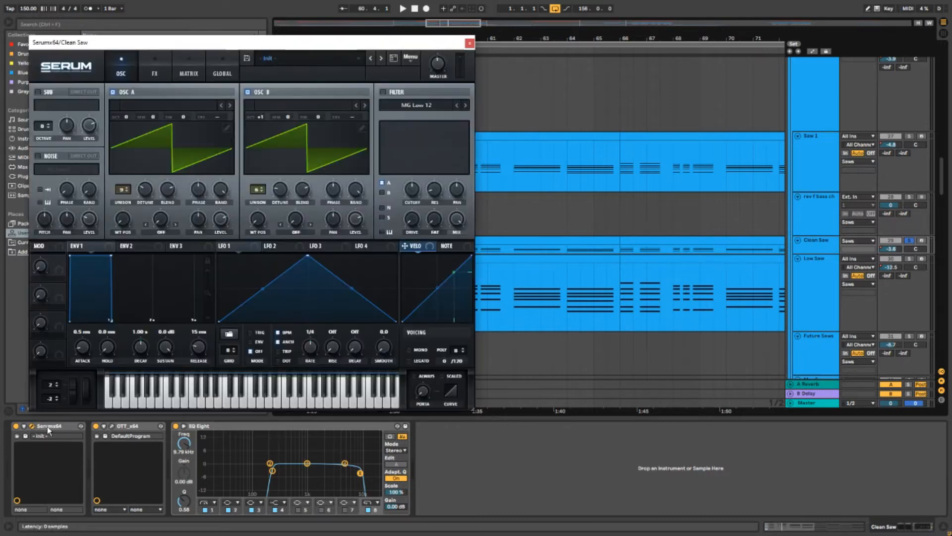
Step: Compare the oscillator unison detune in the Serum instruments of Clean Saw and Saw 1, and close the plug-in window
mouse_move(146, 193)
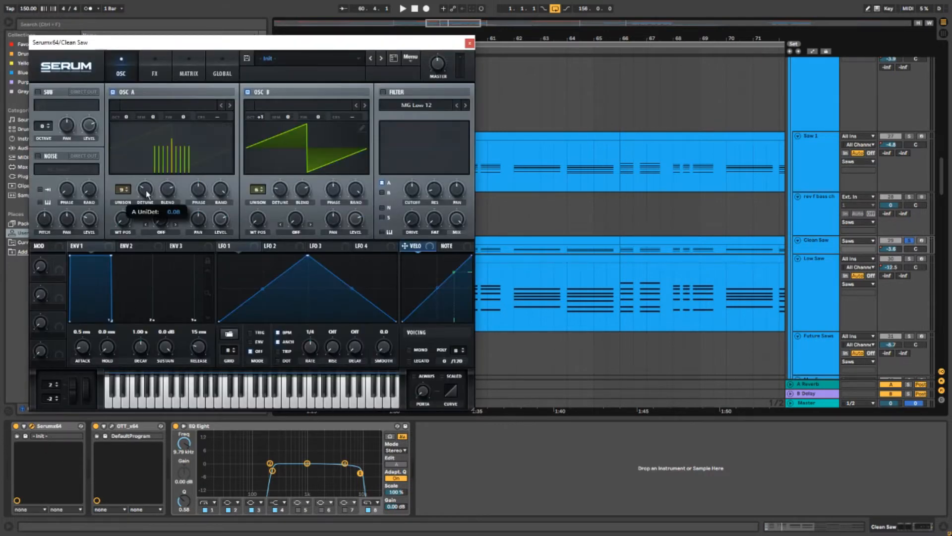
left_click(751, 185)
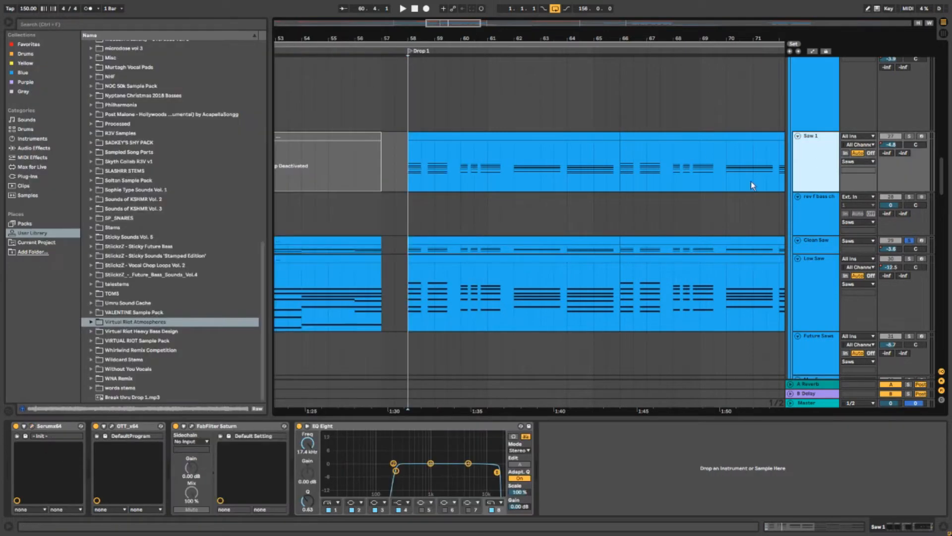
left_click(30, 425)
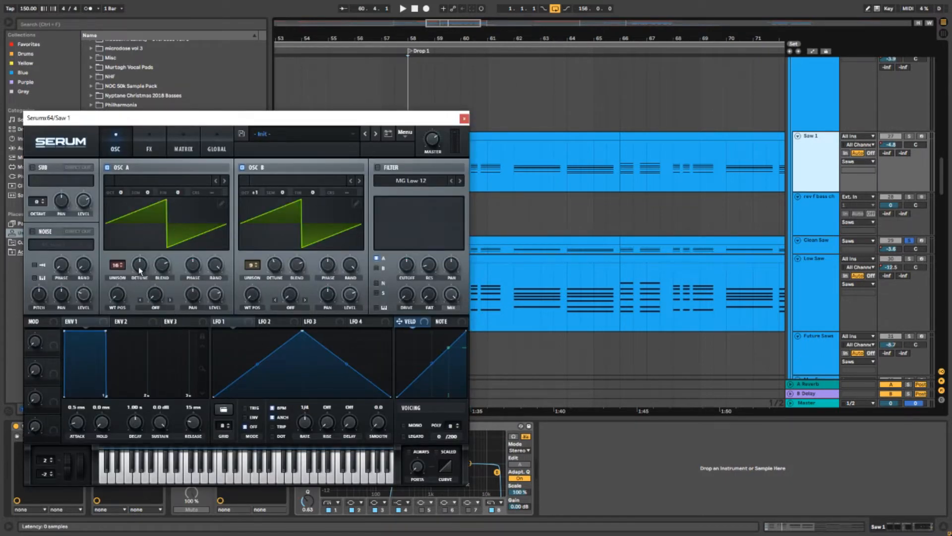
left_click(464, 119)
Step: Solo the Low Saw track and play its chords from the start of Drop 1 at bar 58
left_click(816, 242)
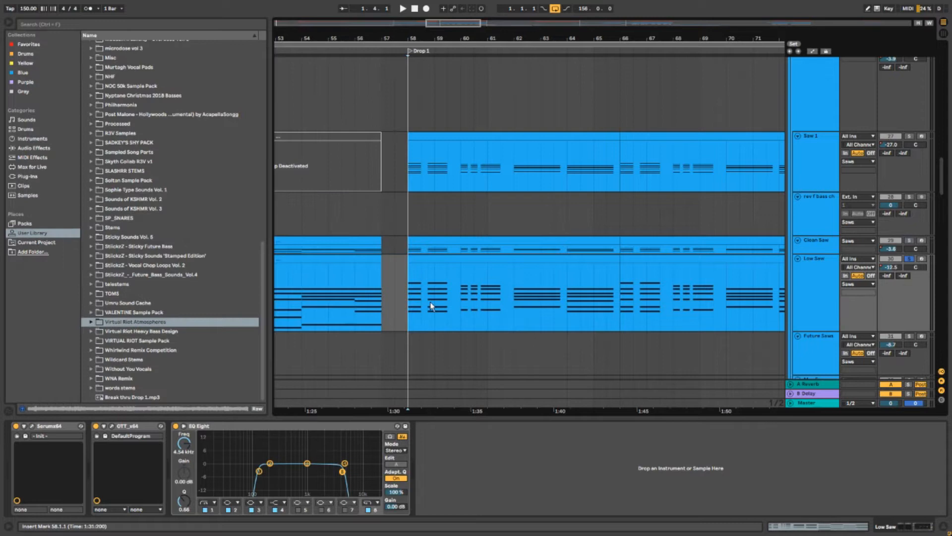
scroll(424, 305, "down", 3)
key("space")
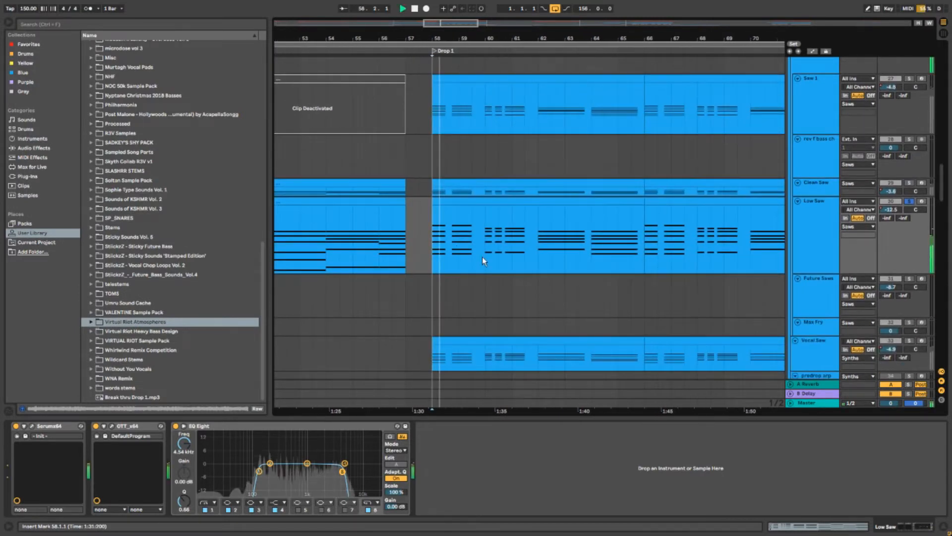
key("space")
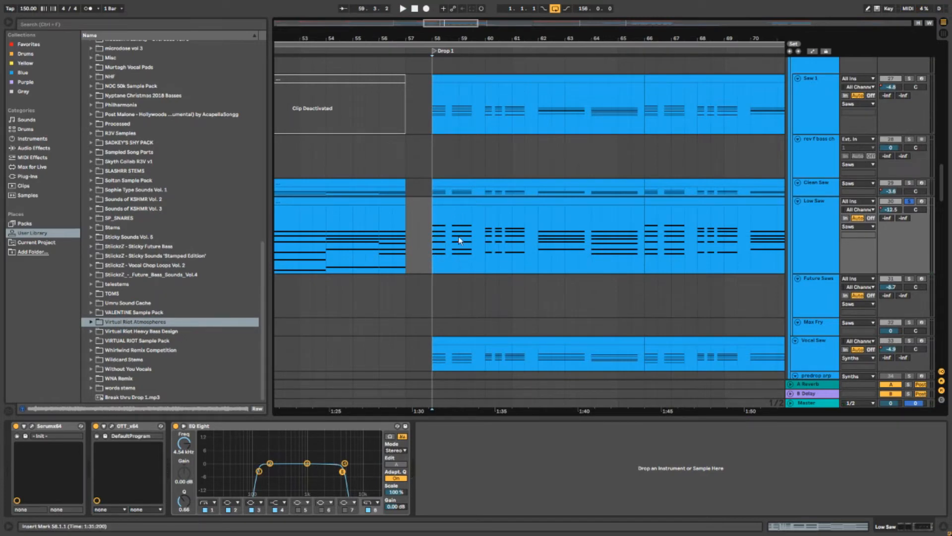
Step: Solo the Vocal Saw track, start playback, and select its sample-based instrument A in the device chain
scroll(463, 280, "down", 5)
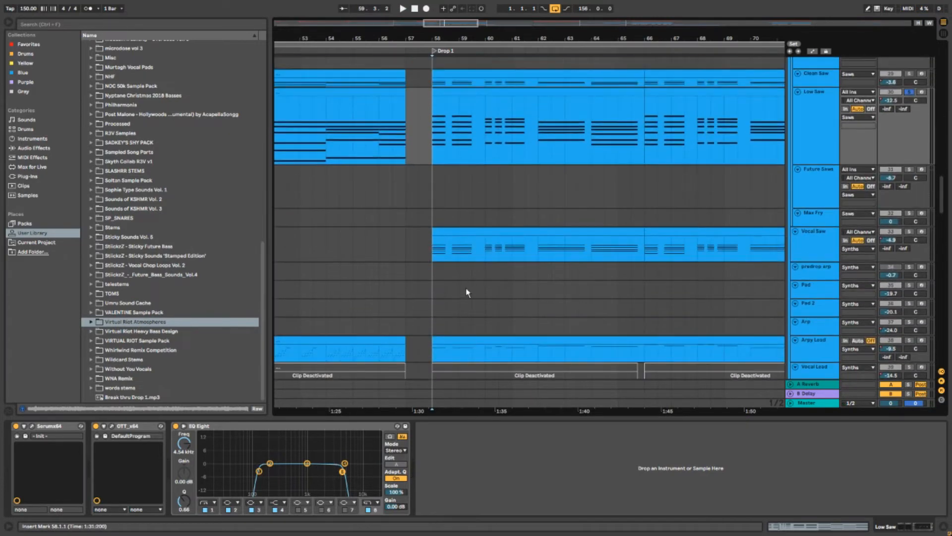
scroll(444, 242, "up", 1)
scroll(444, 242, "up", 3, "ctrl")
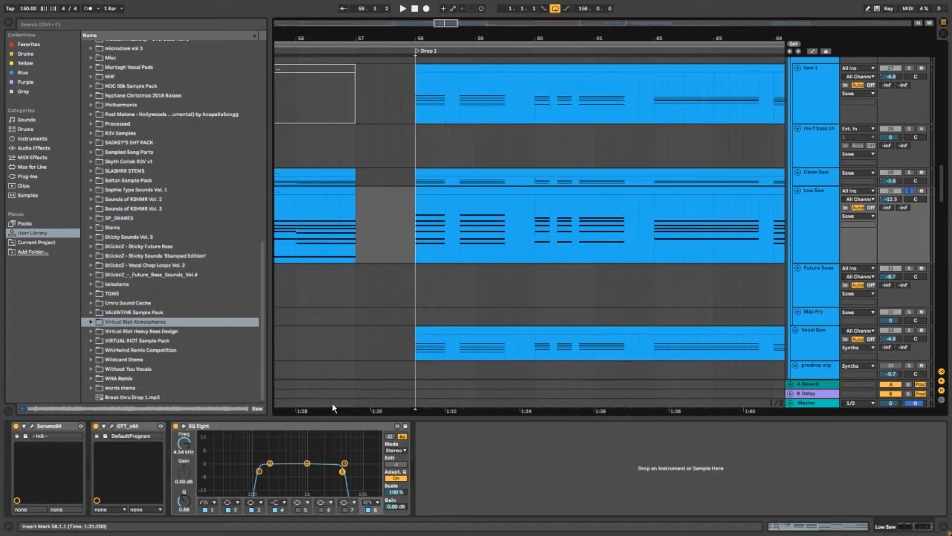
left_click_drag(473, 339, 427, 273, "ctrl+alt")
left_click(368, 292)
key("s")
key("space")
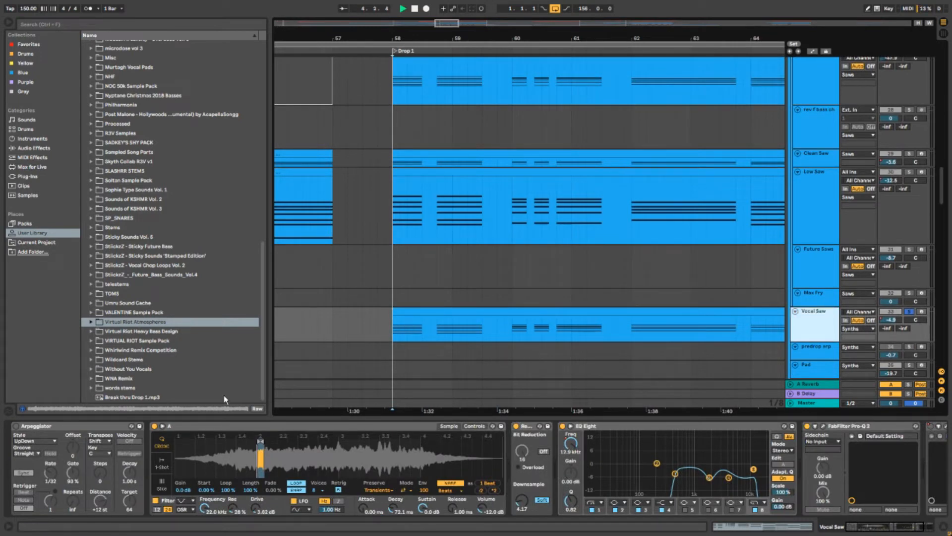
left_click(197, 426)
Step: Find the murtagh audio track in the intro, solo it, and play its vocal pad sample from bar 11
key("w")
scroll(382, 322, "down", 12)
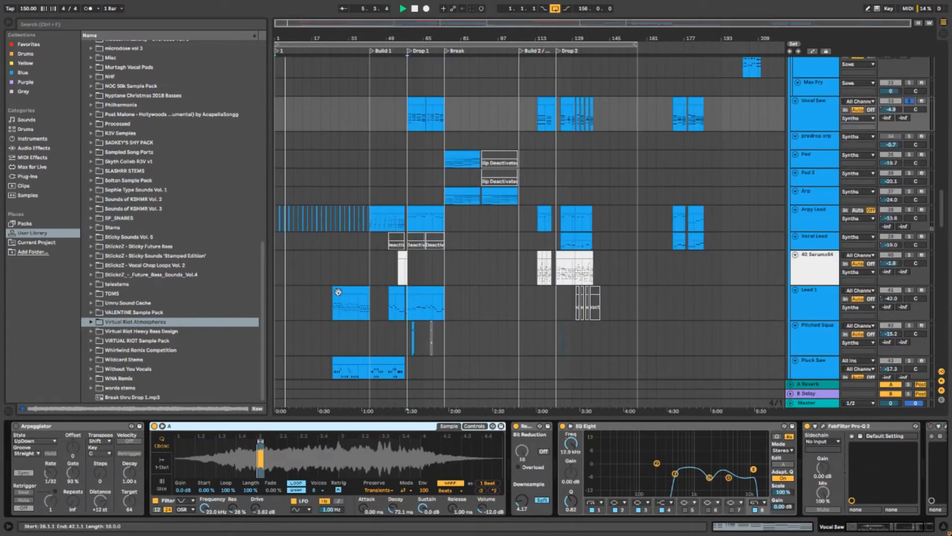
scroll(415, 231, "down", 18)
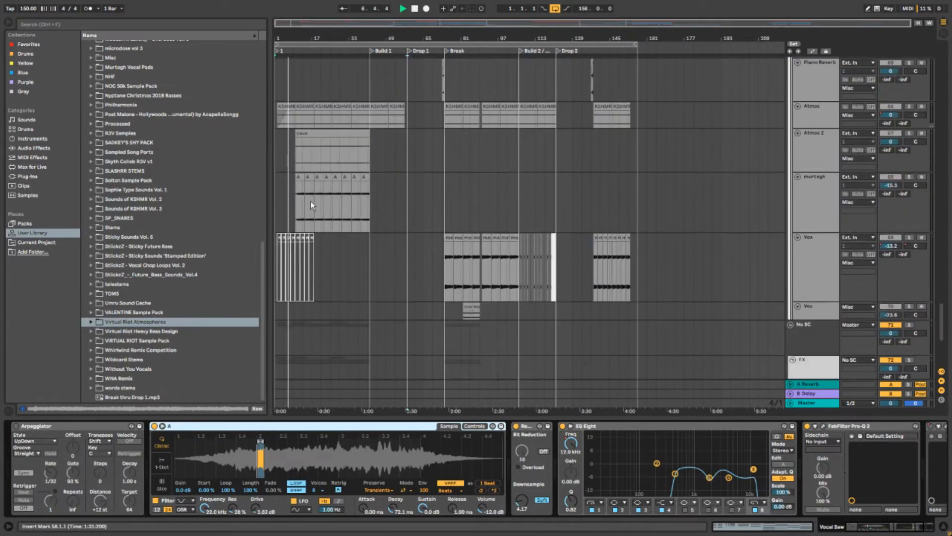
scroll(315, 209, "up", 4)
left_click(293, 204)
scroll(290, 204, "up", 5)
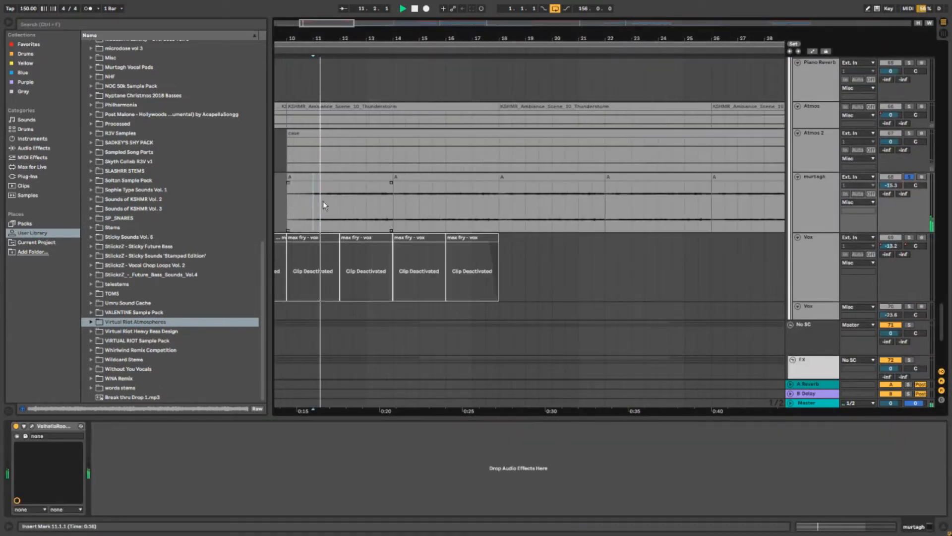
key("space")
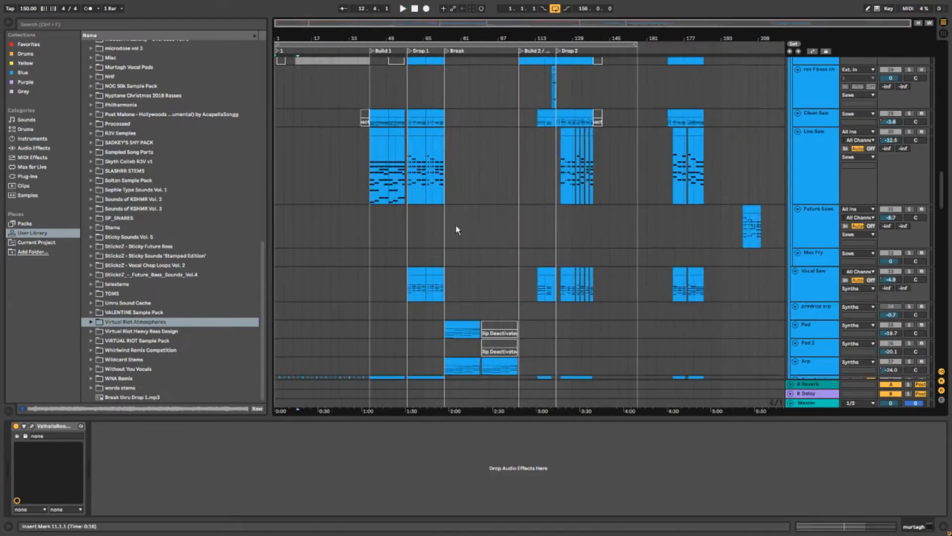
Step: Return to the Vocal Saw track and examine the short looped section of the sample in its instrument
scroll(430, 289, "up", 6)
scroll(430, 290, "down", 2)
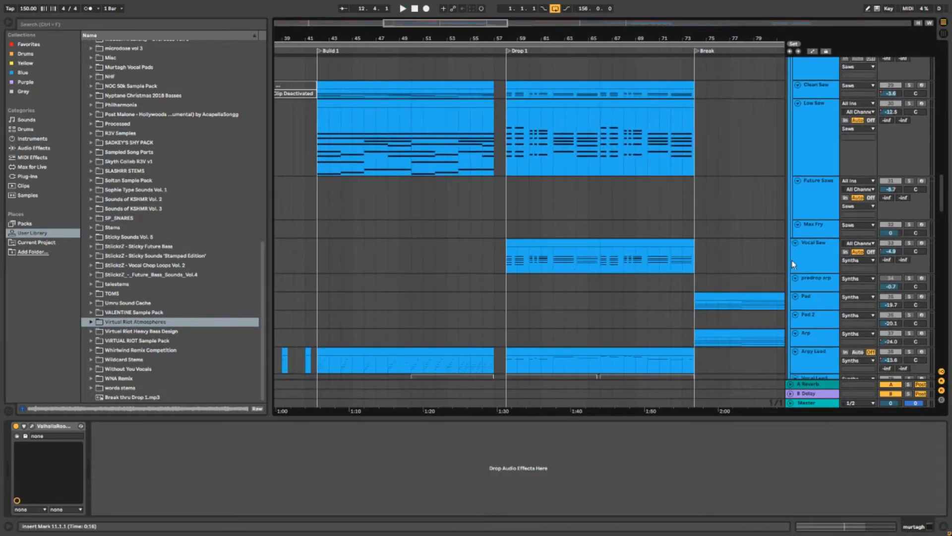
left_click(795, 258)
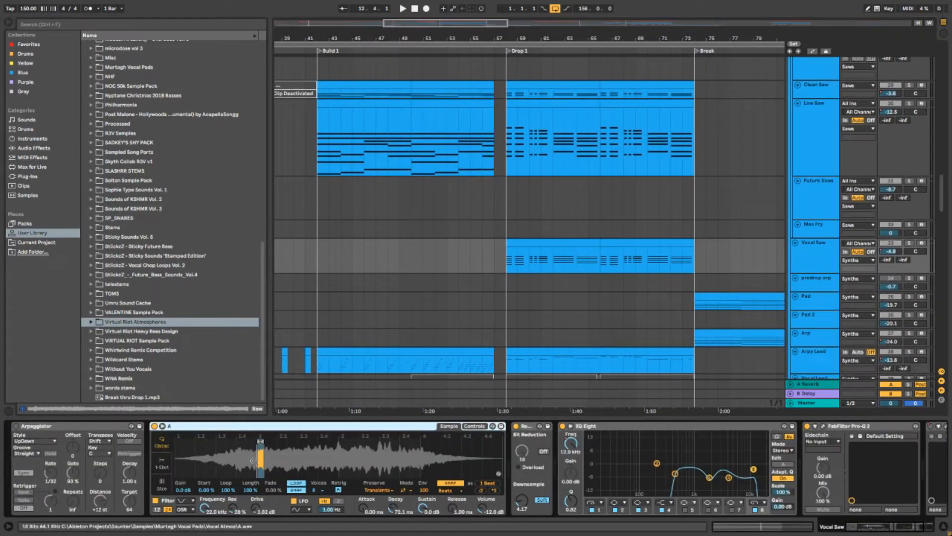
scroll(264, 458, "up", 3)
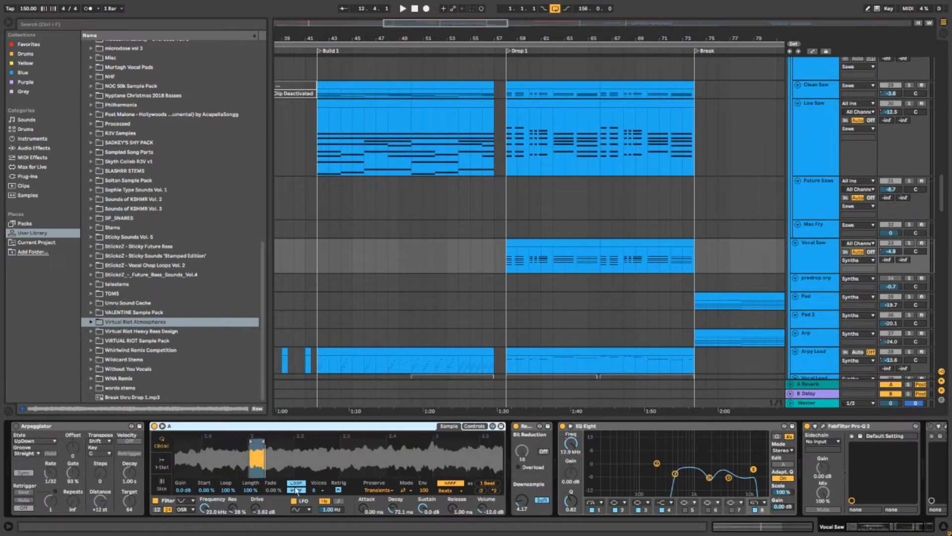
Step: Play the soloed Vocal Saw track from the start of Drop 1 at bar 58
left_click(505, 261)
key("space")
scroll(520, 278, "up", 3)
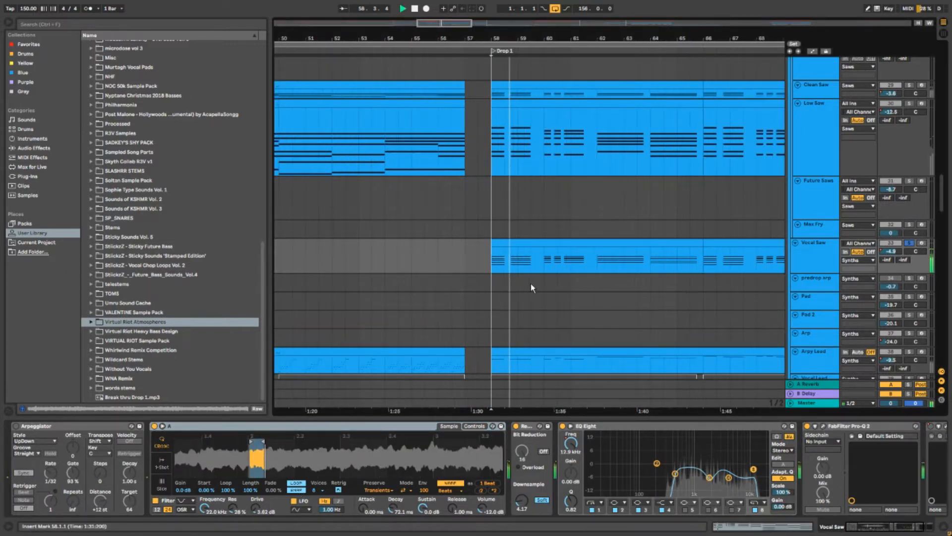
scroll(531, 284, "right", 5)
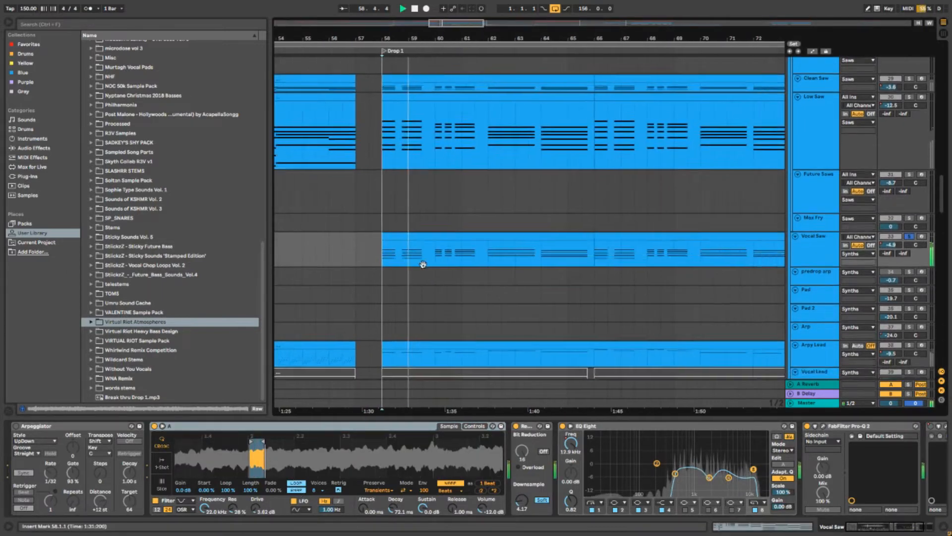
Step: Bypass Redux, EQ Eight and FabFilter Pro-Q 2 on the Vocal Saw track and play the untreated sound
left_click(525, 428)
scroll(478, 439, "right", 5)
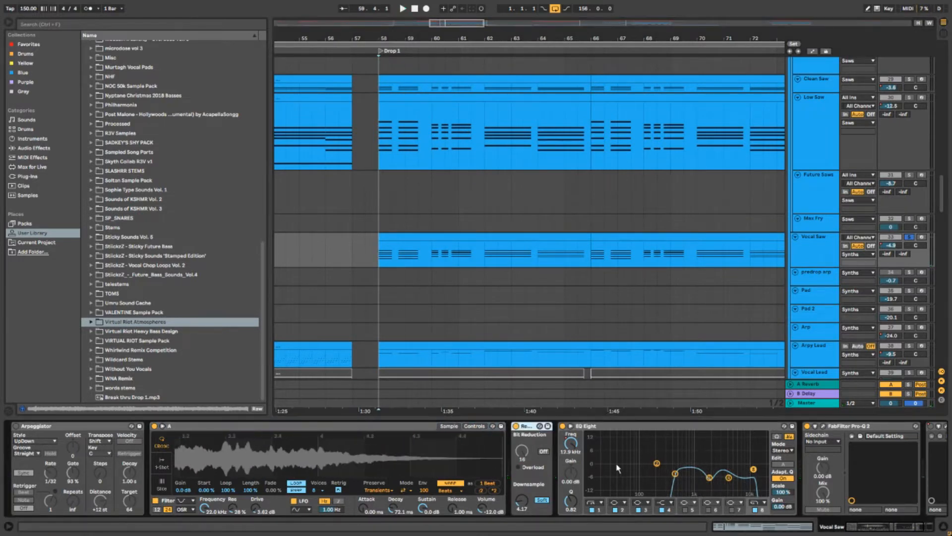
scroll(618, 468, "right", 4)
left_click(754, 436, "shift")
key("0")
key("space")
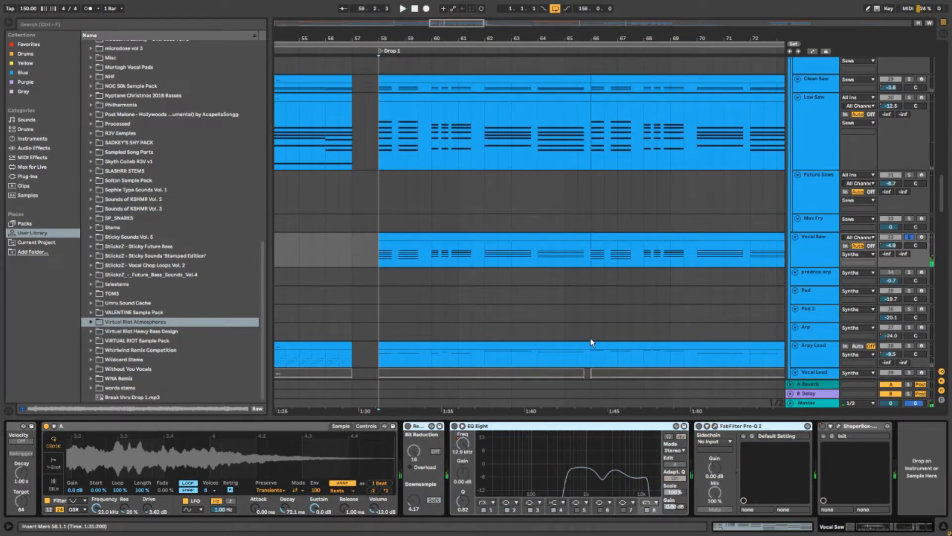
Step: Reactivate Redux, EQ Eight and FabFilter Pro-Q 2 on Vocal Saw one after another while playing Drop 1
left_click(419, 428)
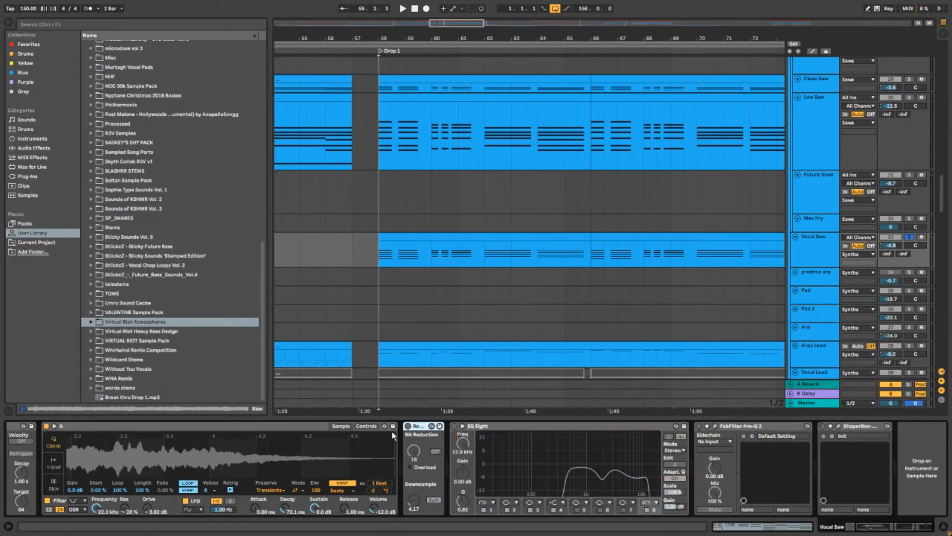
left_click(407, 426)
key("space")
left_click(456, 429)
key("space")
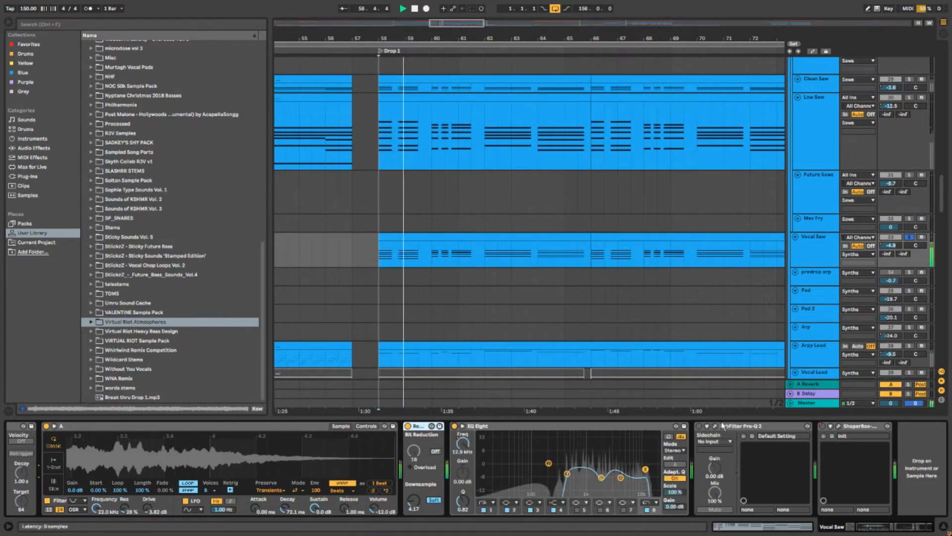
left_click(698, 426)
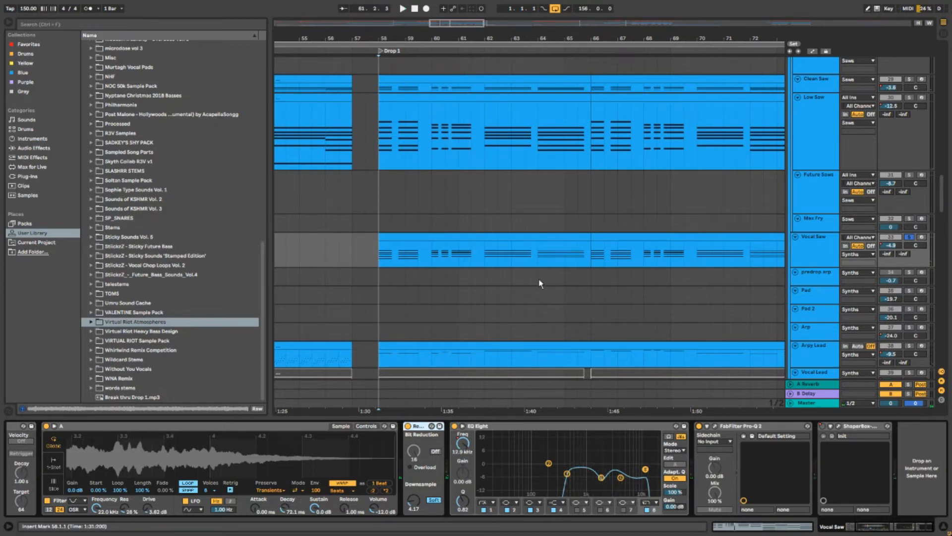
Step: Solo the Arpy Lead track and play its long lead notes from bar 58
scroll(474, 291, "down", 2)
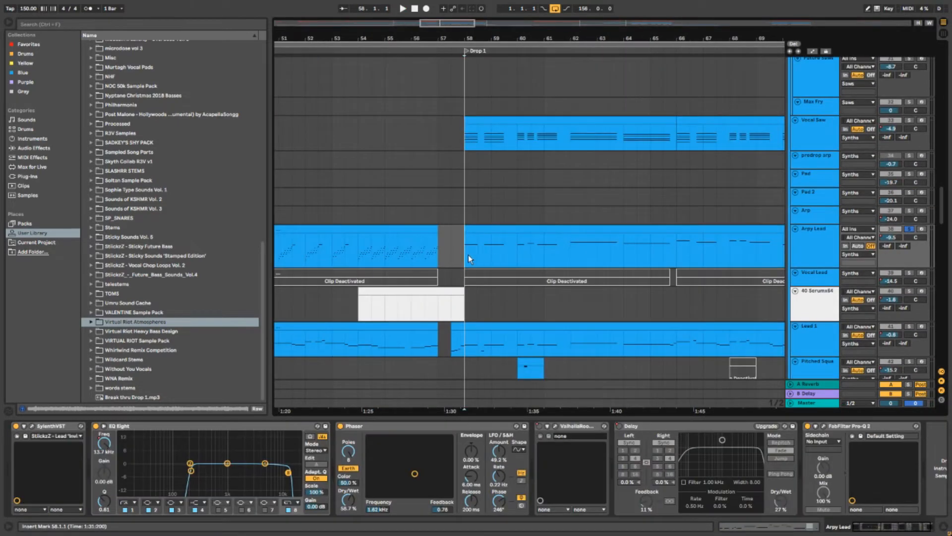
key("plus")
key("space")
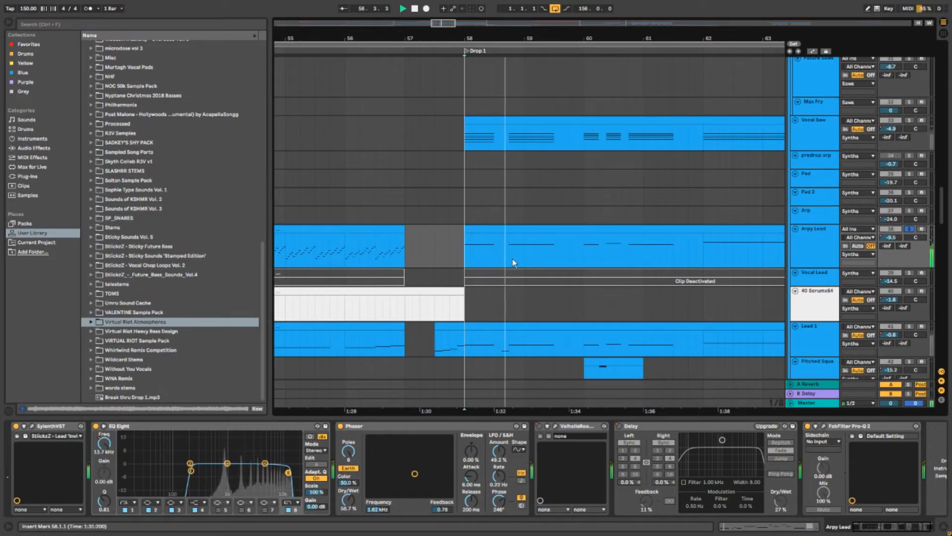
key("space")
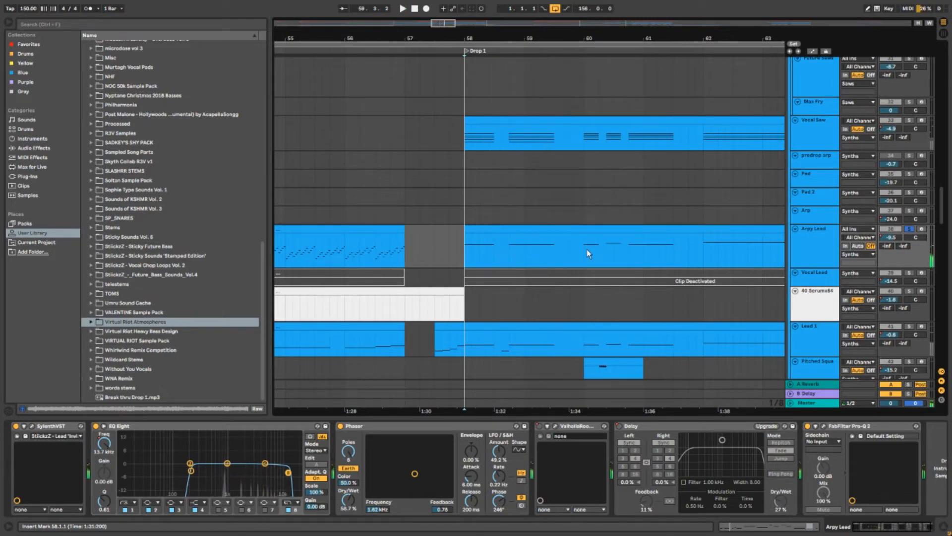
Step: Play the soloed Arpy Lead's fast arpeggio at the end of Build 1 from bar 54
scroll(587, 253, "left", 4)
left_click(495, 266)
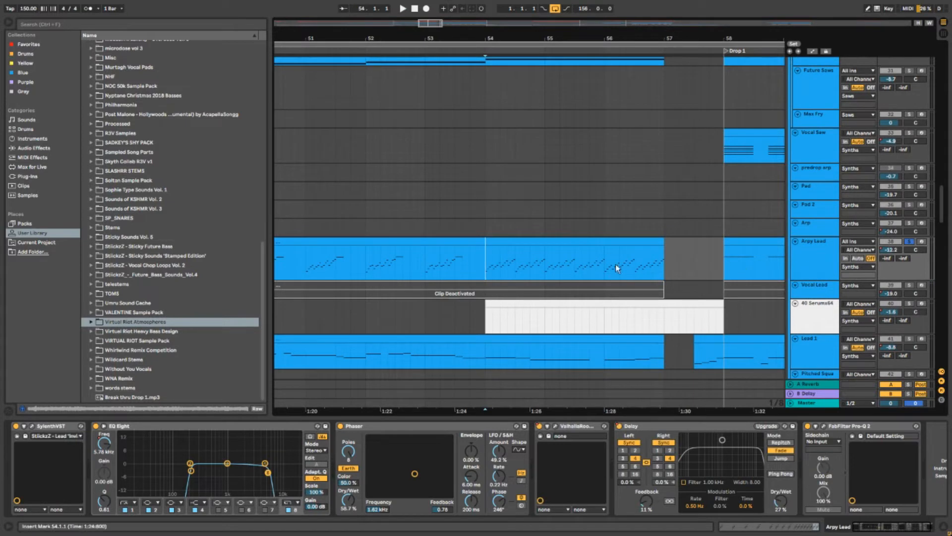
scroll(457, 241, "right", 2)
key("space")
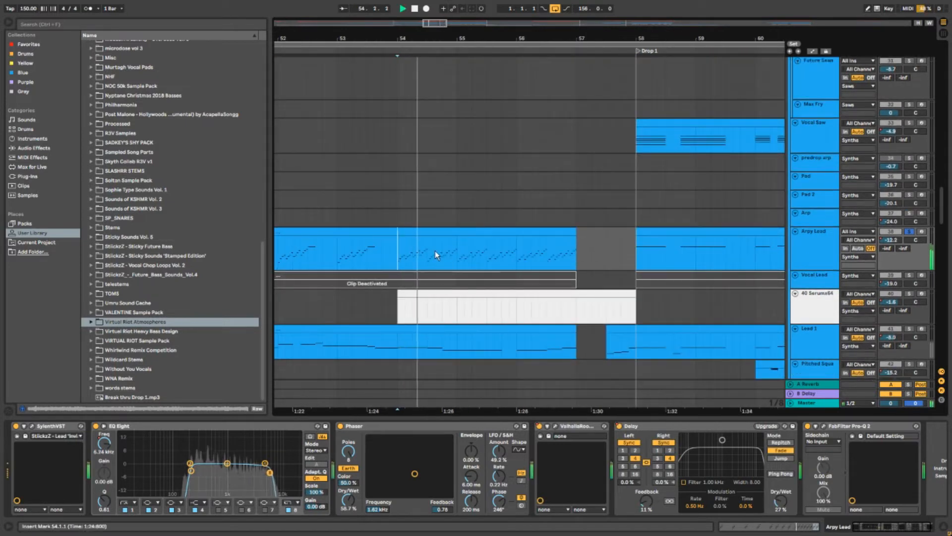
key("space")
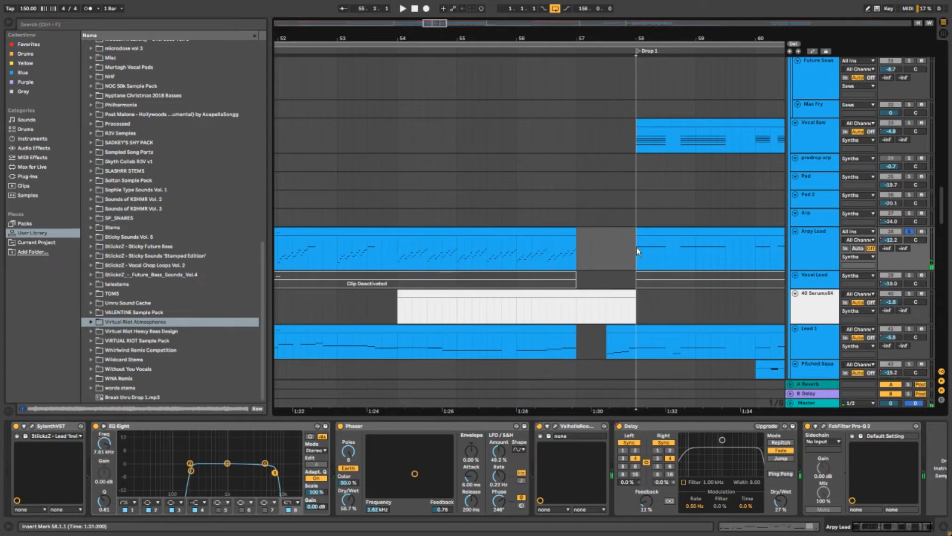
Step: Compare the Arpy Lead's Drop 1 notes at bar 58 with its Build 1 arpeggio around bar 53 by playing both
scroll(637, 248, "right", 4)
key("space")
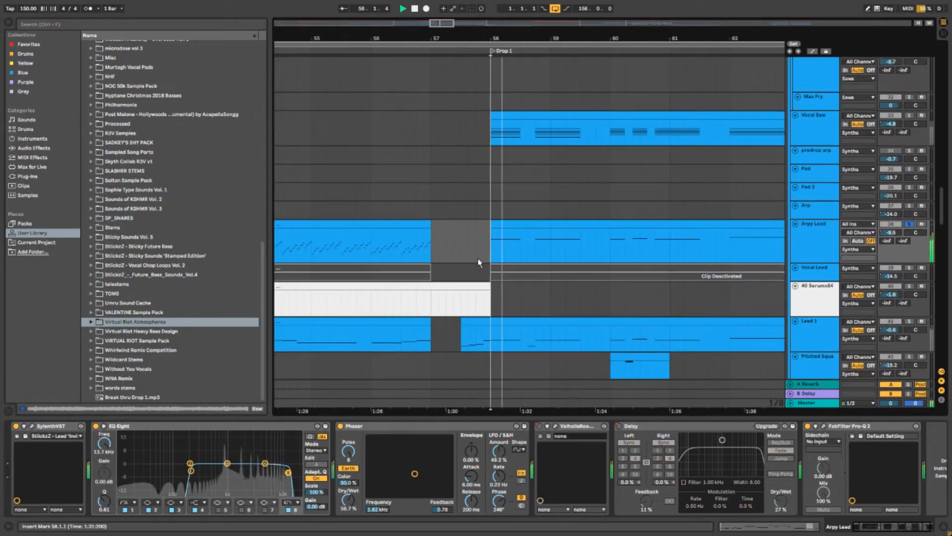
key("space")
scroll(434, 257, "left", 5)
left_click(437, 263)
key("space")
left_click(411, 264)
scroll(382, 256, "right", 2)
key("space")
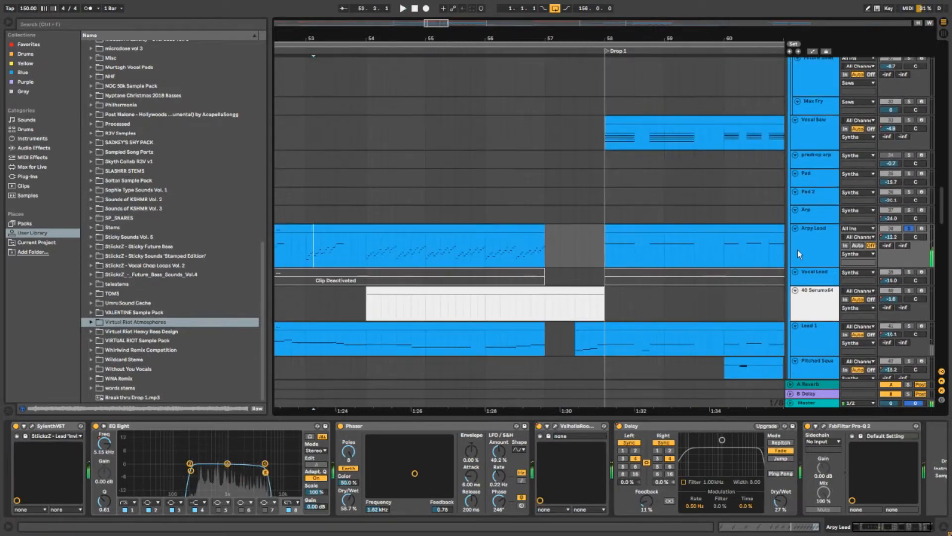
Step: Show the automation lanes and enlarge the Arpy Lead track to examine its Sylenth LFO 2 automation at Drop 1
key("a")
left_click_drag(629, 272, 509, 261)
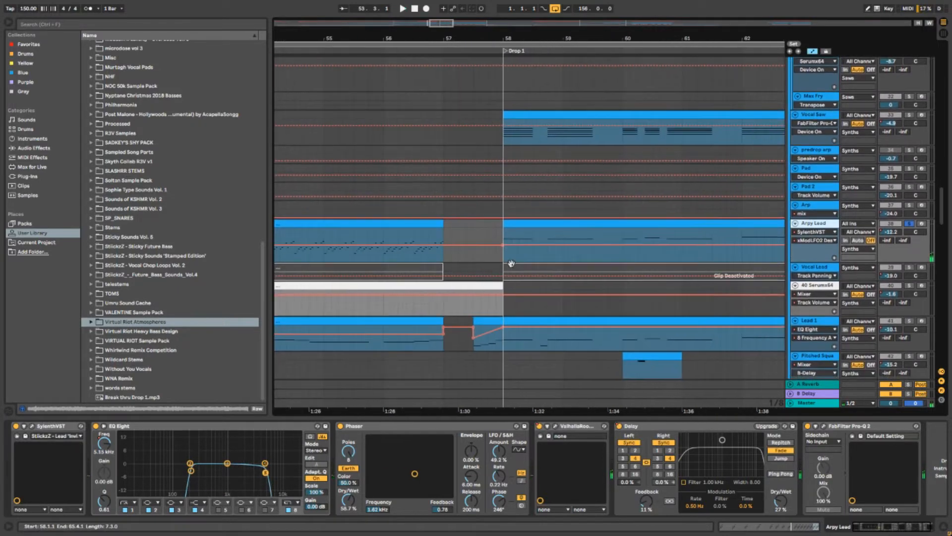
scroll(507, 248, "up", 5)
scroll(508, 318, "down", 3)
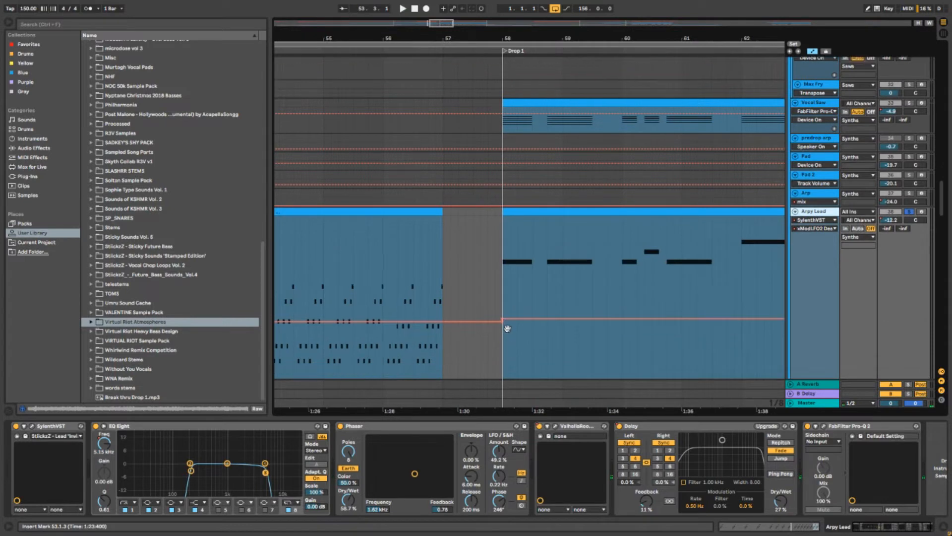
scroll(511, 293, "up", 3)
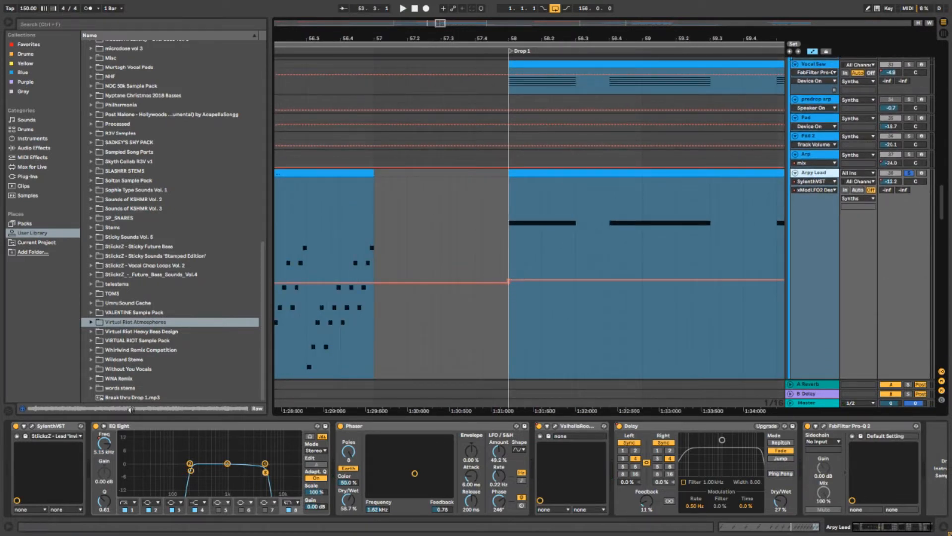
Step: Open the Sylenth1 instrument on Arpy Lead, move its window clear of the Drop 1 clip, and examine the LFO 2 controls
left_click(32, 426)
left_click_drag(494, 214, 278, 49)
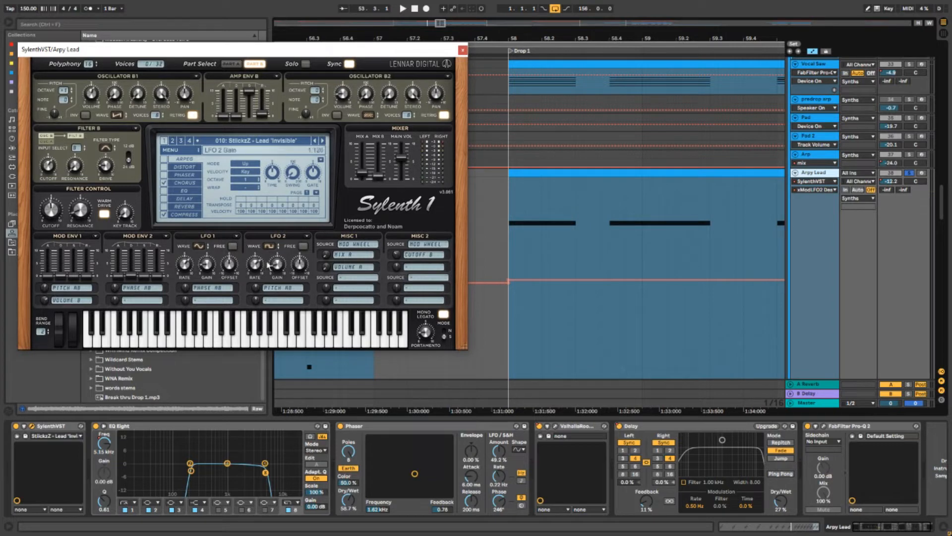
Step: Close the Sylenth1 window and play the soloed Lead 1 track into Drop 1 from bar 57.3
left_click(462, 52)
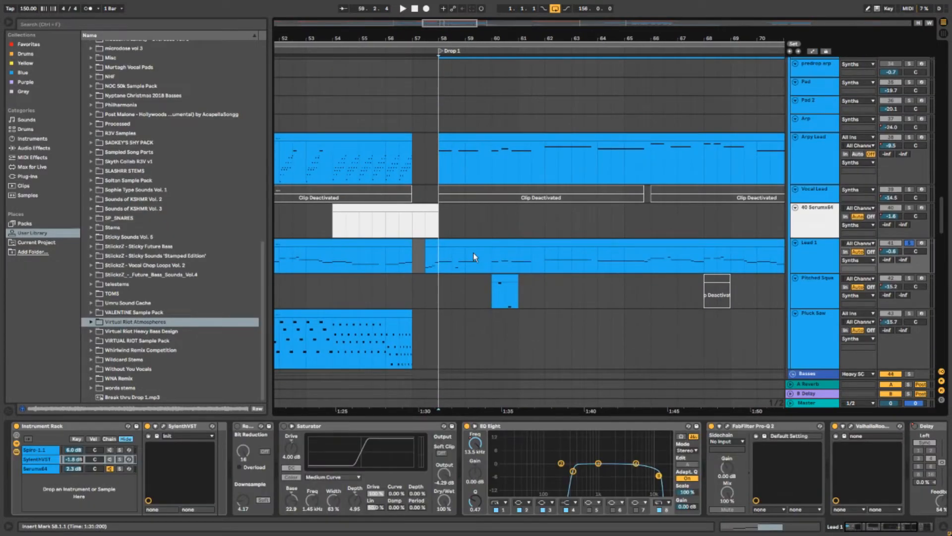
left_click_drag(463, 269, 497, 253)
left_click(452, 251)
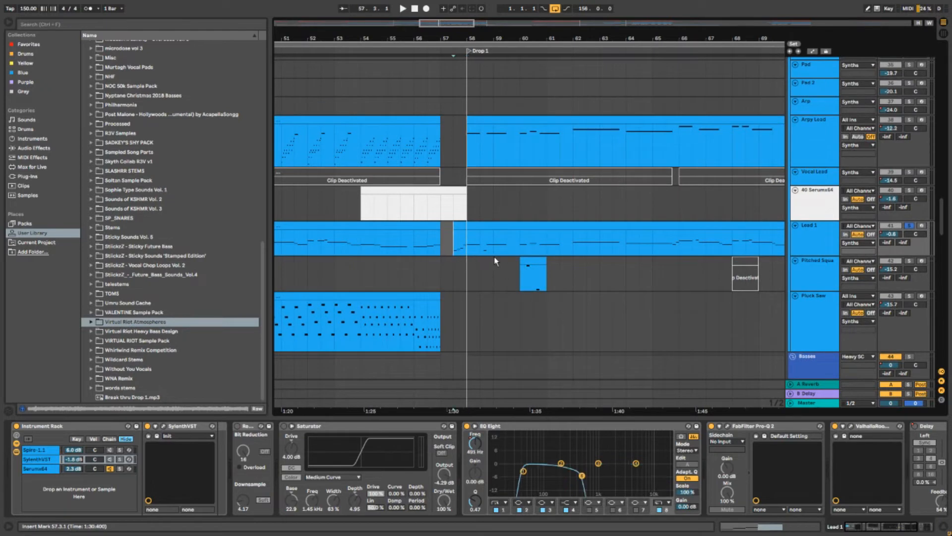
key("space")
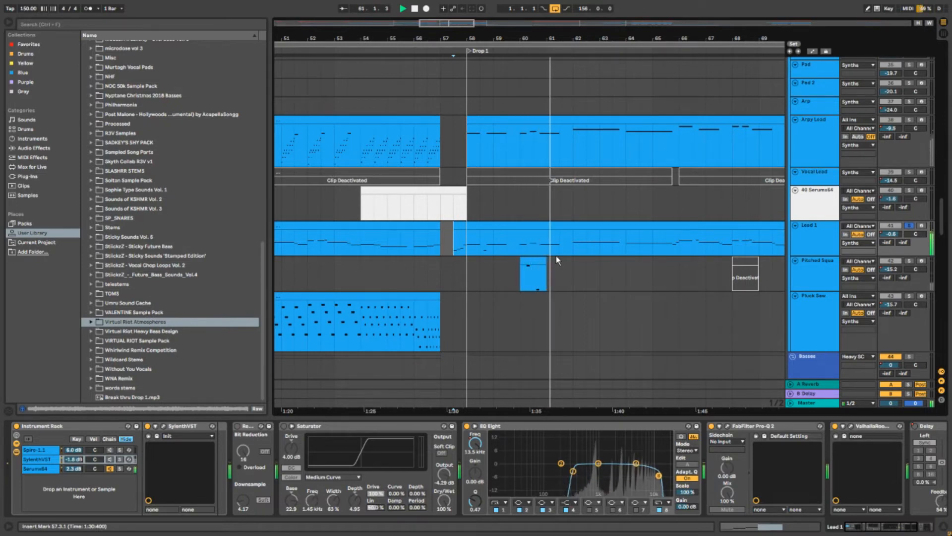
key("space")
Step: Show the automation lanes and switch Lead 1's lane to its Serumx64 instrument to examine the Mod Wheel and Pitch Bend curves around bar 58.4
key("a")
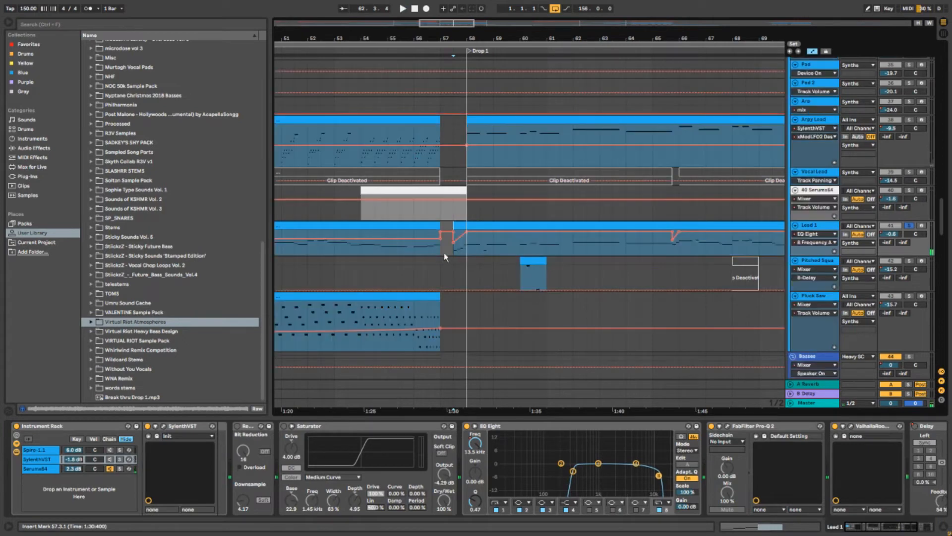
left_click(804, 234)
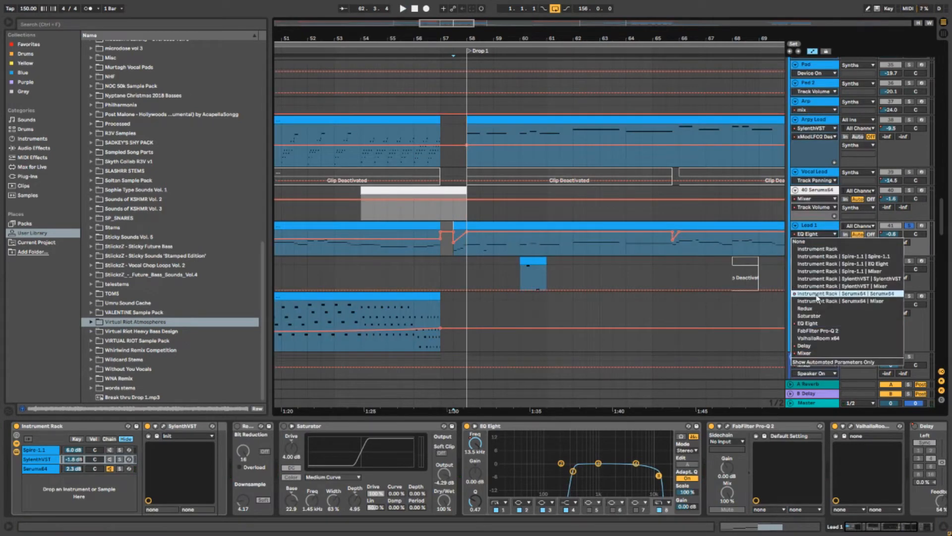
left_click(817, 294)
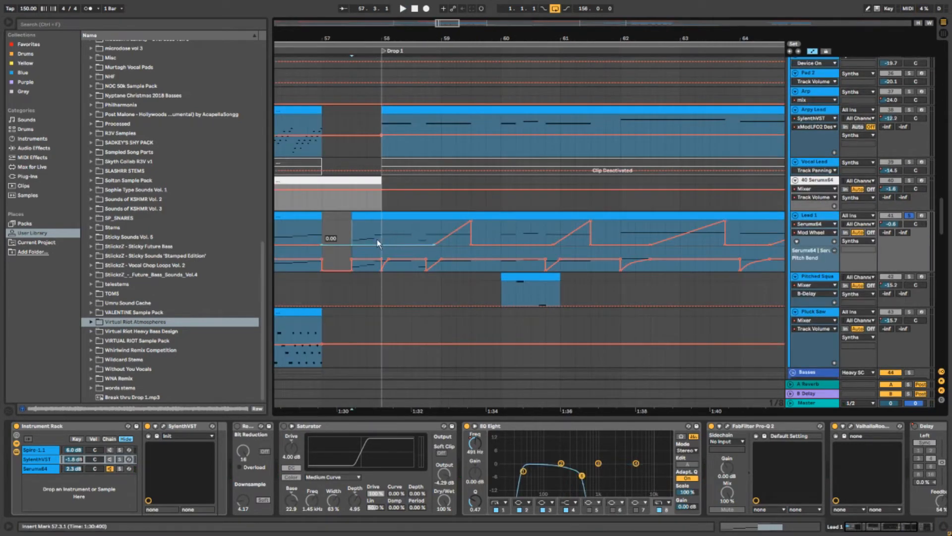
left_click(378, 242)
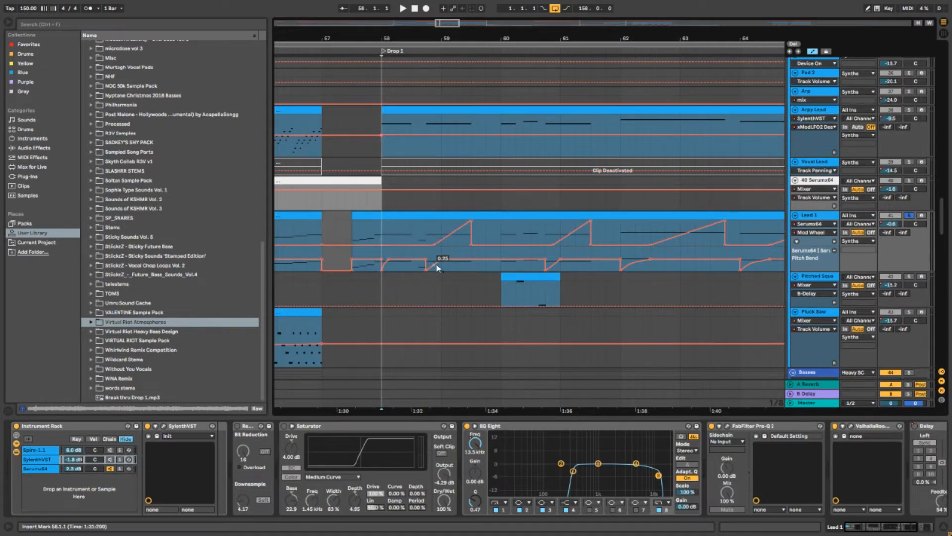
scroll(437, 268, "up", 3)
left_click_drag(412, 250, 433, 249)
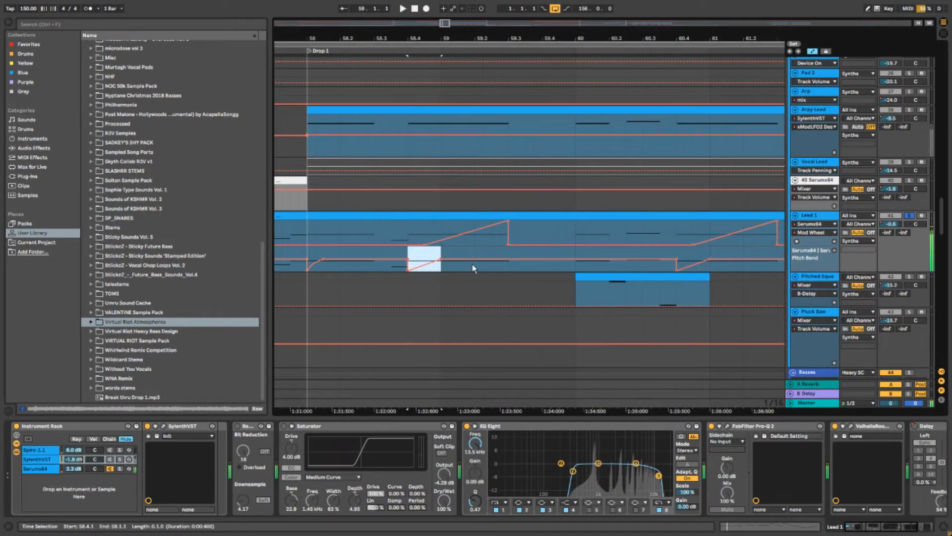
left_click(424, 258)
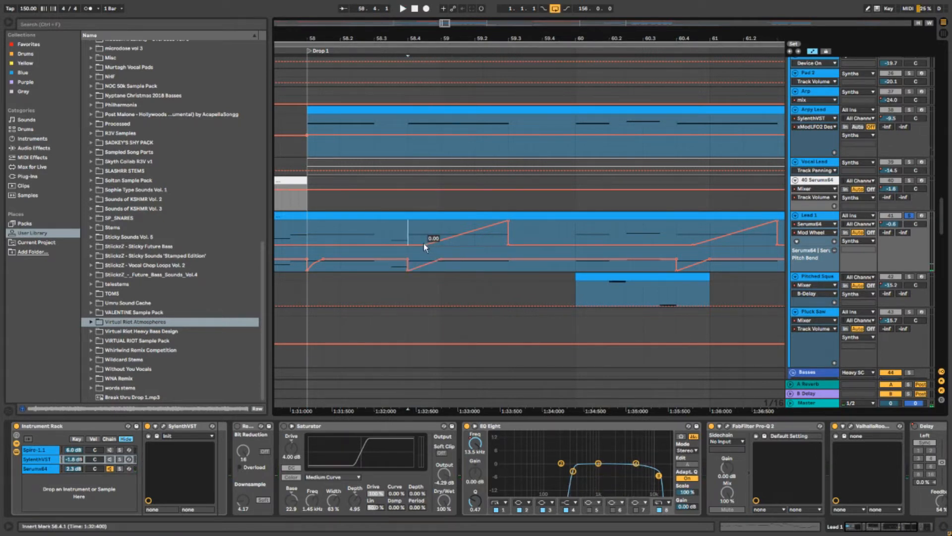
Step: Play Lead 1 from bar 62 and examine its Mod Wheel ramps across Drop 1, marking the stretch from bar 64 to 65
key("space")
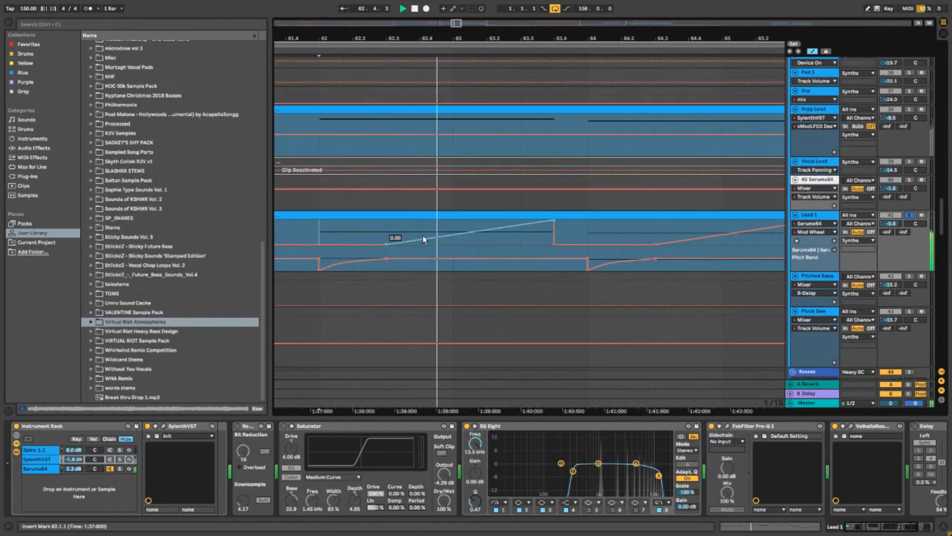
key("space")
scroll(477, 236, "down", 3)
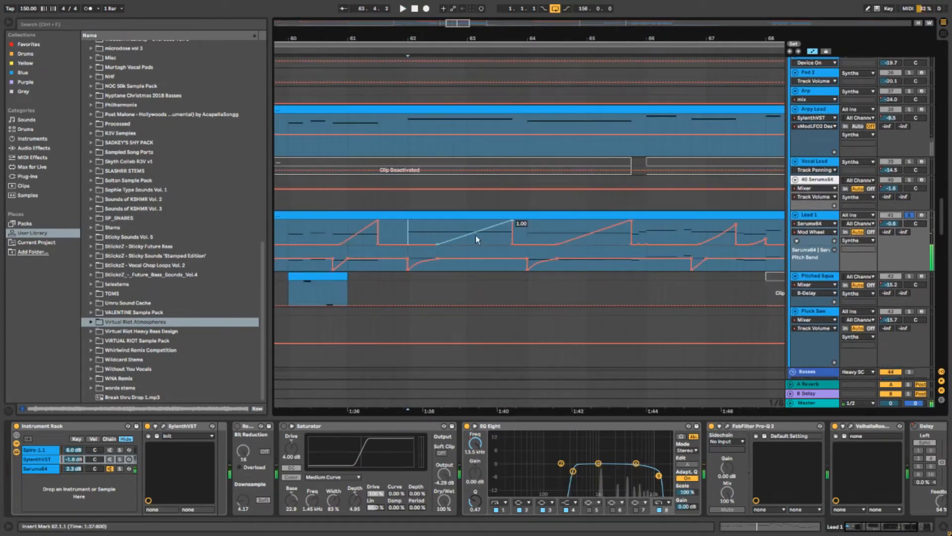
scroll(475, 235, "down", 4)
left_click_drag(500, 228, 520, 227)
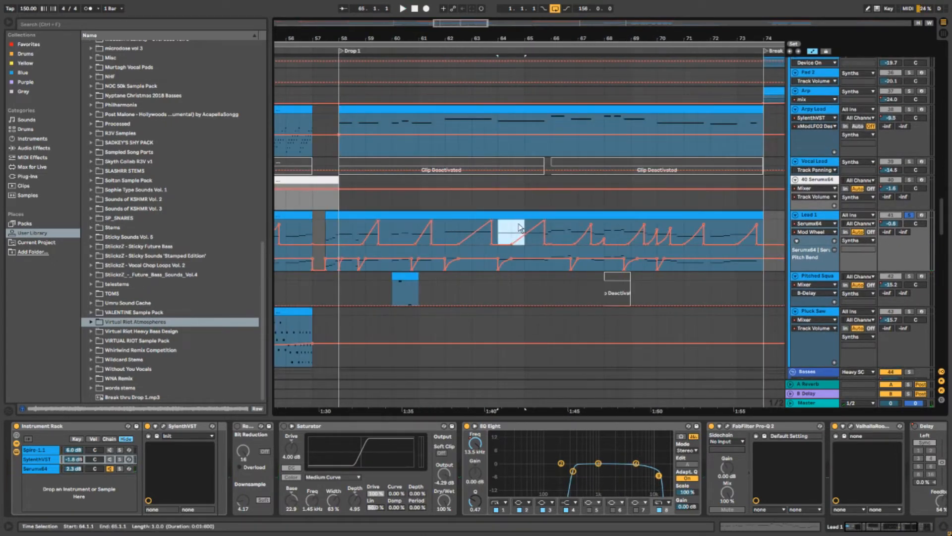
left_click(501, 224)
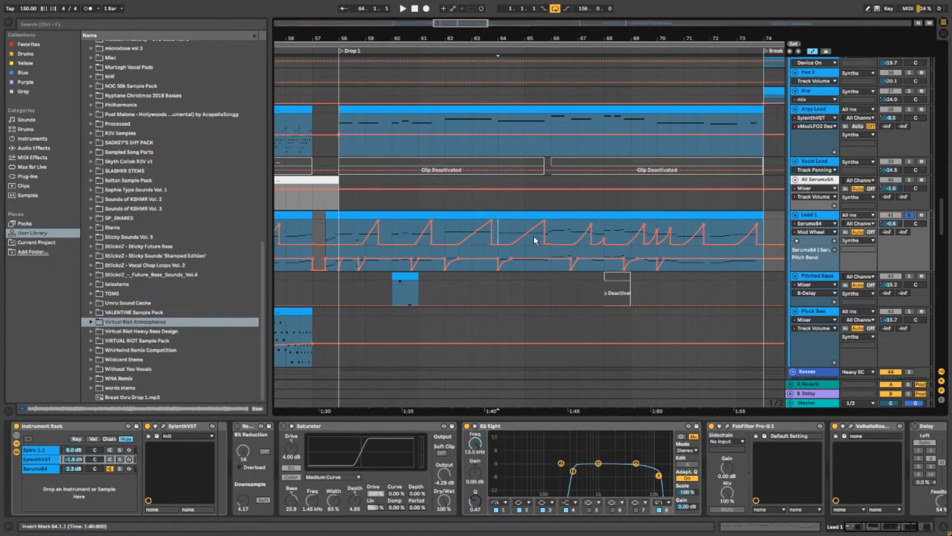
Step: Hide the automation lanes, solo the MIDBASS track in the Basses group, and play its Drop 1 line from bar 58
scroll(547, 239, "down", 5)
scroll(548, 240, "left", 2)
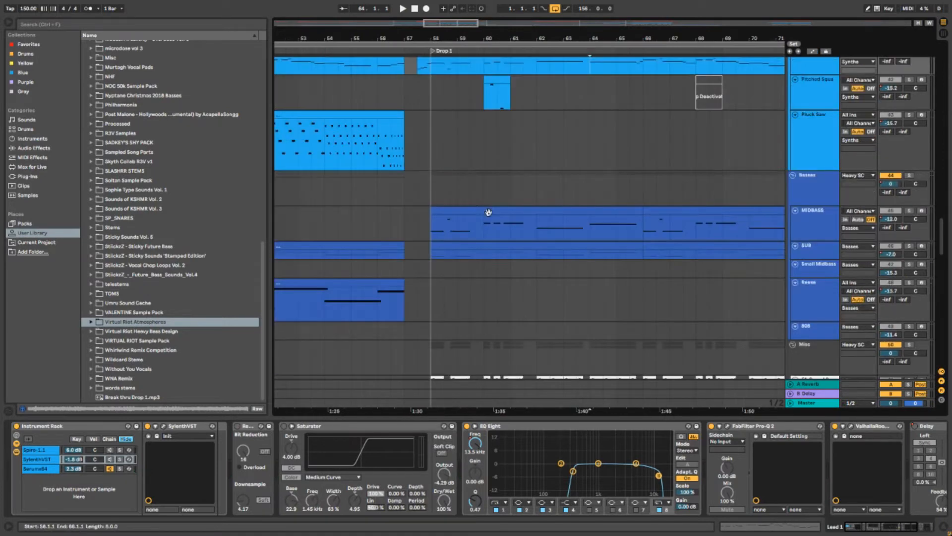
left_click(433, 193)
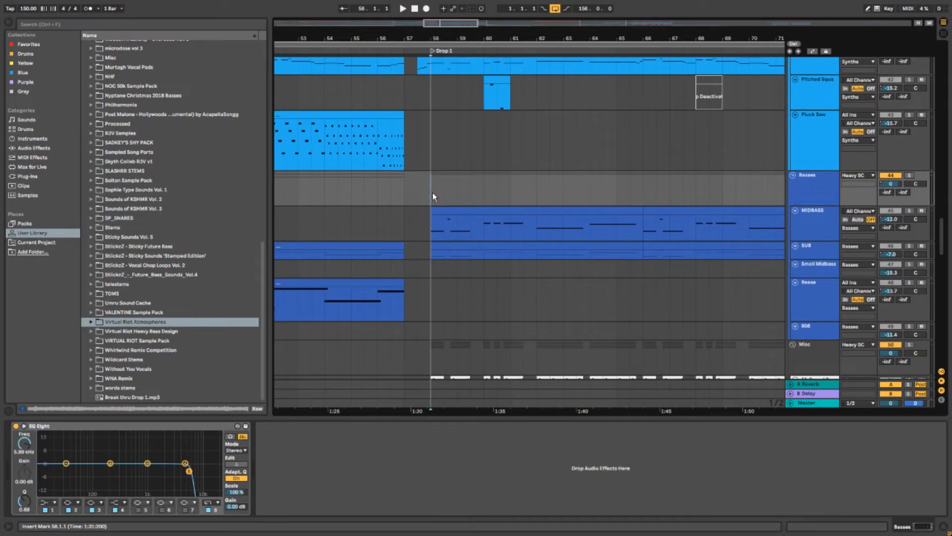
left_click(429, 235)
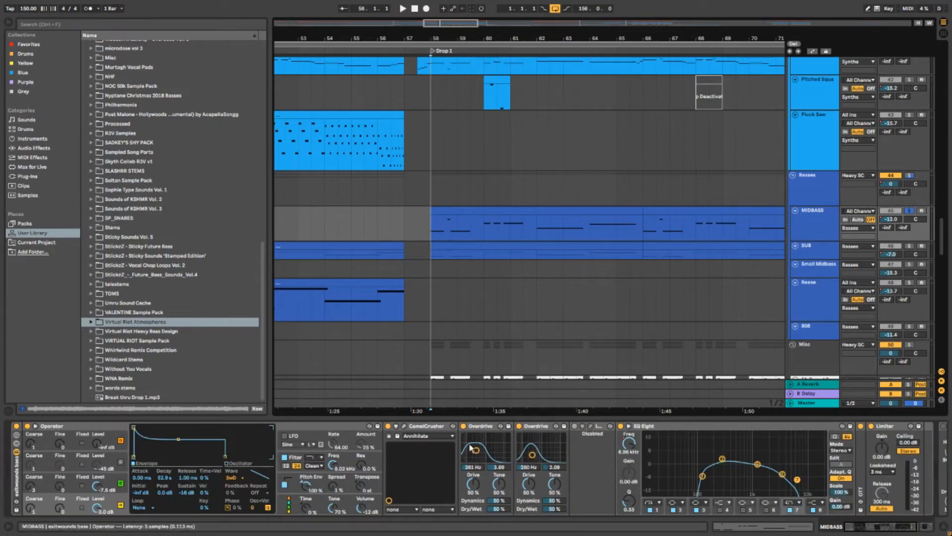
left_click(428, 225)
left_click(431, 235)
key("space")
key("plus")
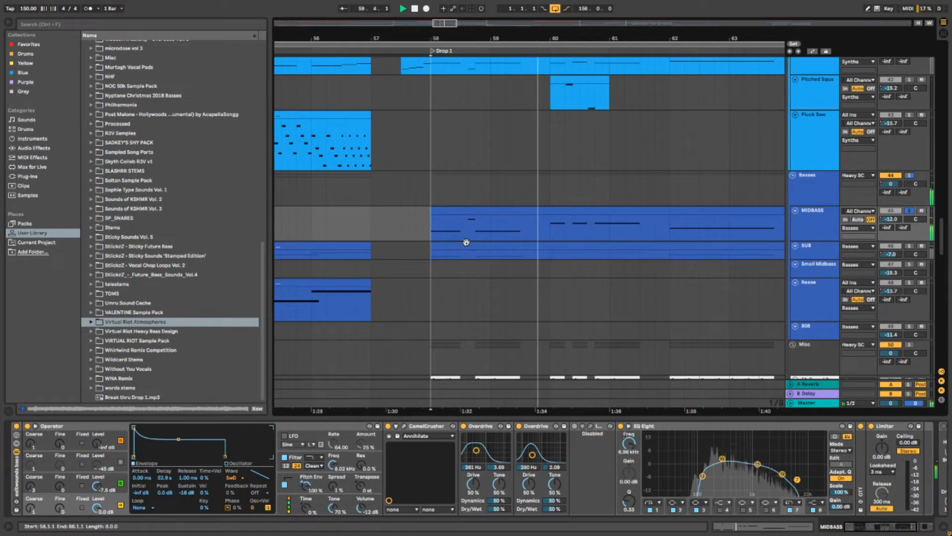
scroll(455, 236, "left", 2)
scroll(455, 236, "right", 1)
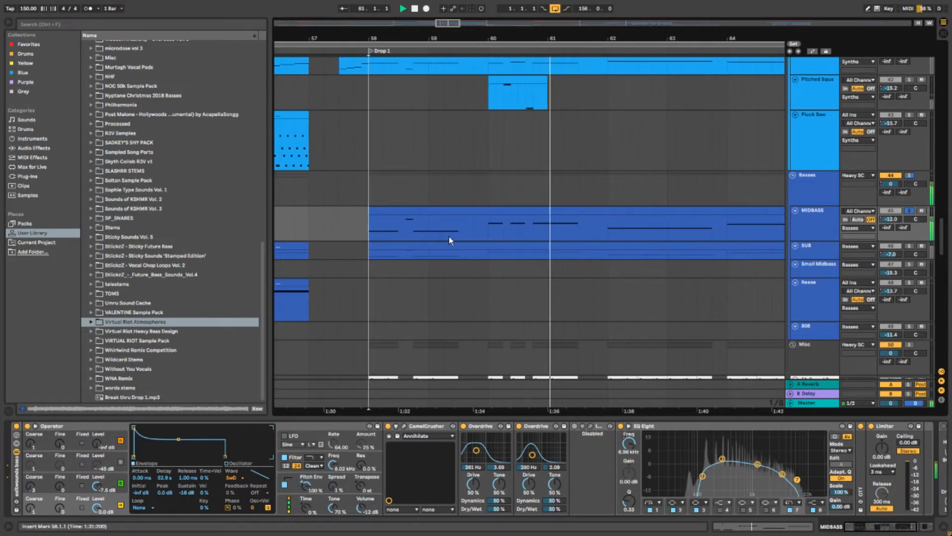
key("space")
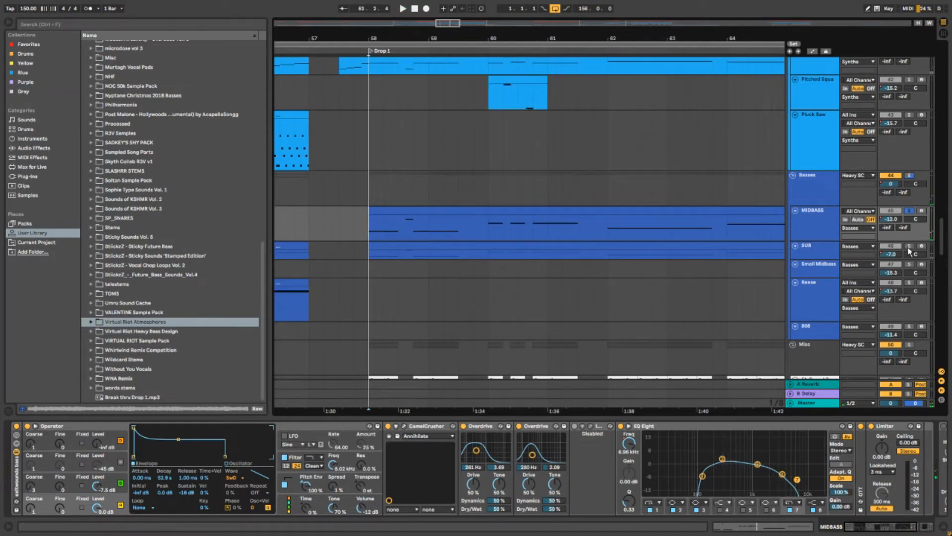
Step: Solo the SUB track and play it from bar 58
left_click(369, 254)
key("space")
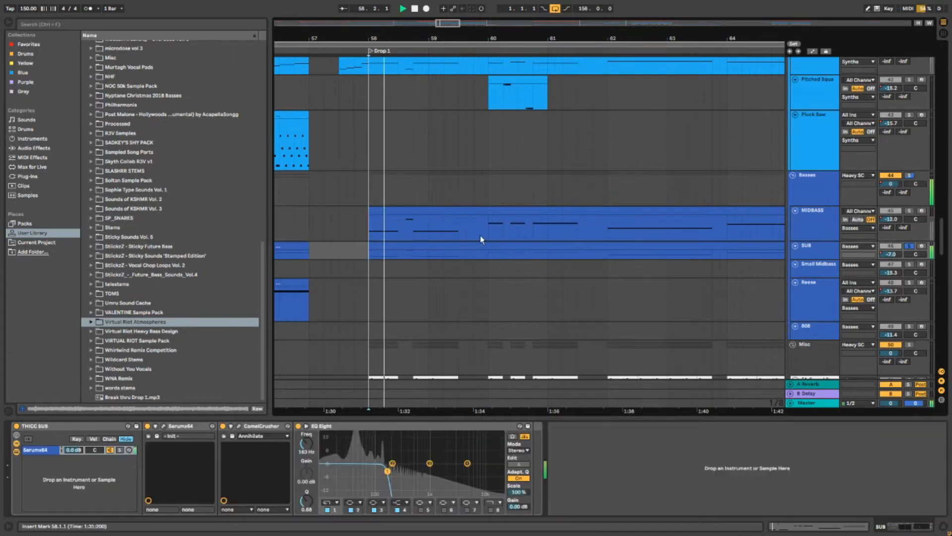
key("space")
Step: Solo the entire Basses group and play its combined layers from bar 58
left_click(910, 176)
key("space")
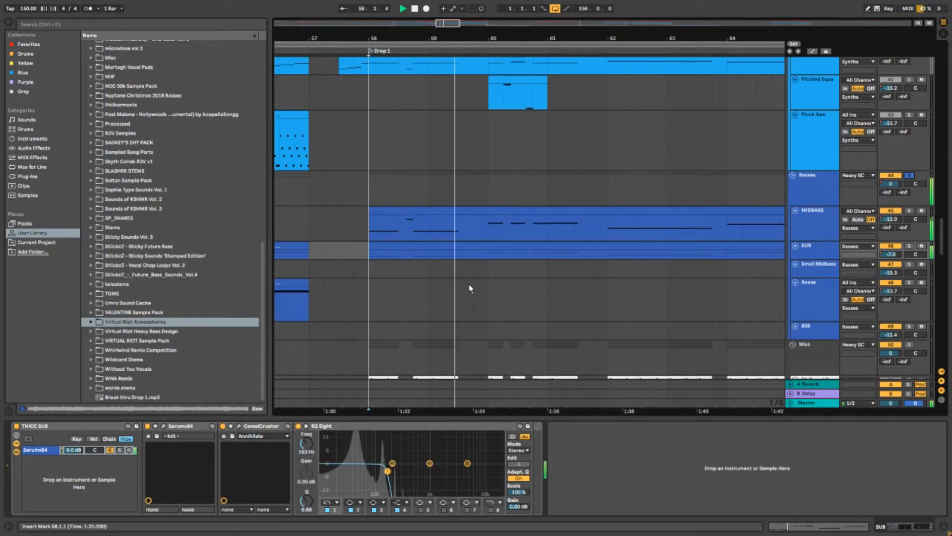
scroll(469, 284, "down", 2)
scroll(469, 285, "down", 2)
scroll(469, 284, "up", 3)
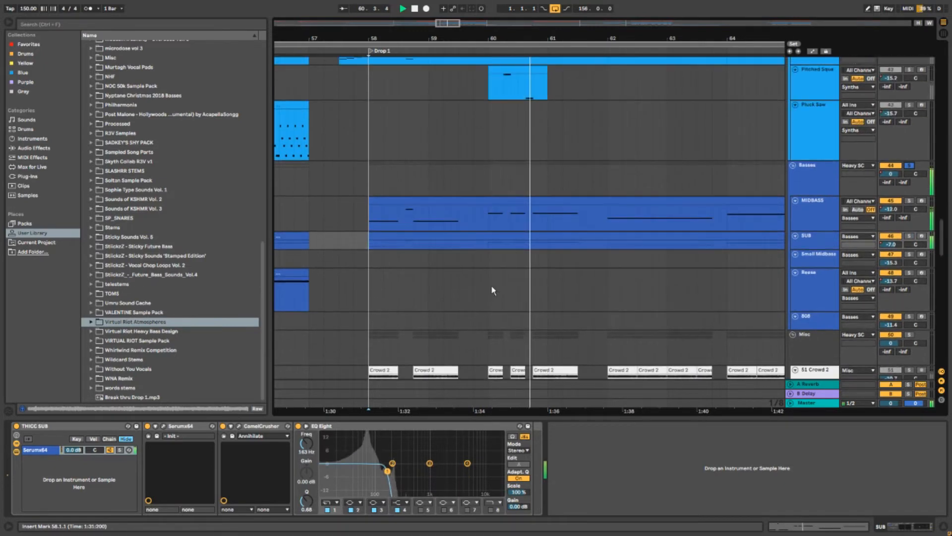
key("space")
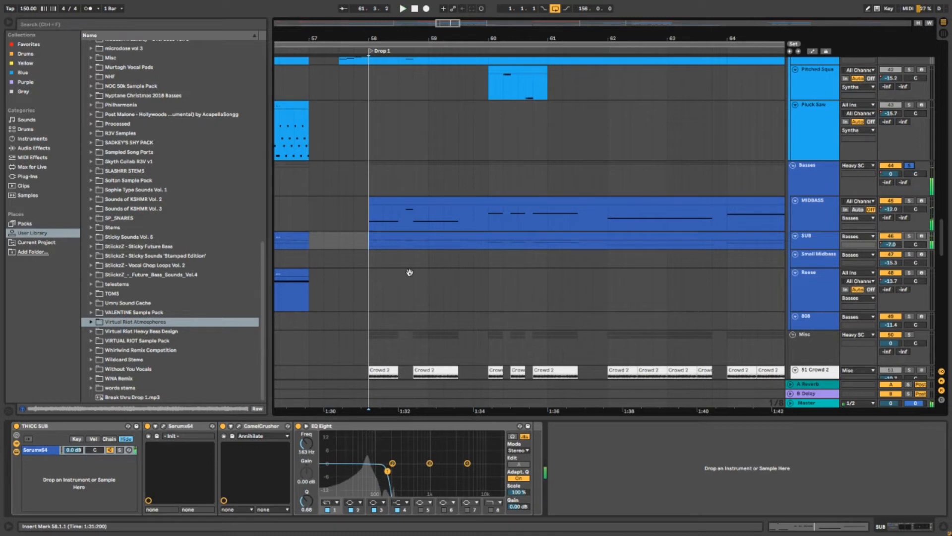
Step: Unsolo the Basses group and play Drop 1 from bar 58 with the group muted
left_click_drag(410, 272, 525, 308)
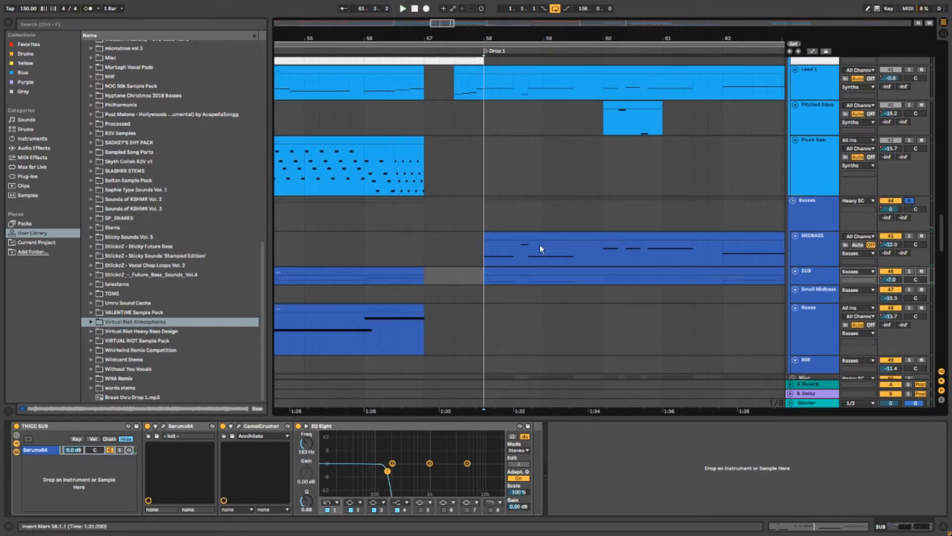
left_click_drag(540, 245, 526, 246)
left_click(795, 226)
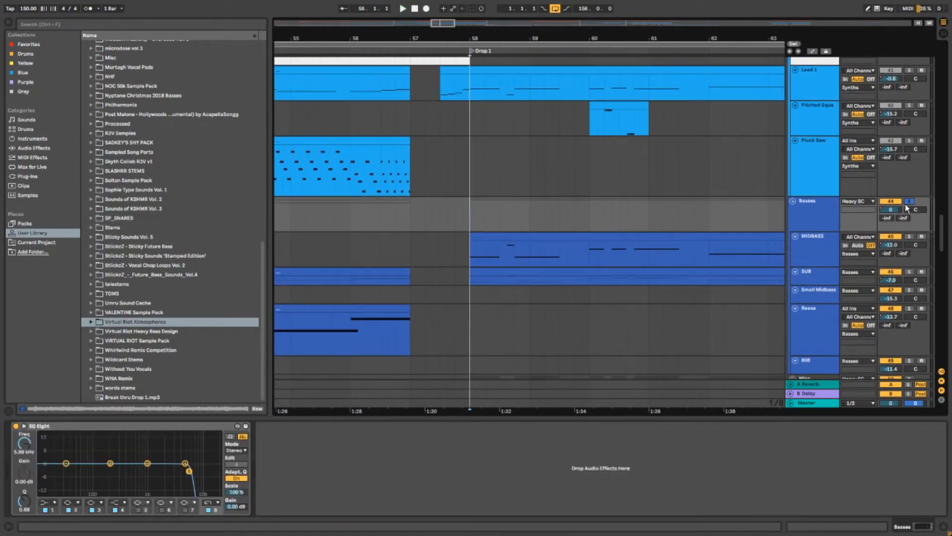
scroll(611, 198, "right", 3)
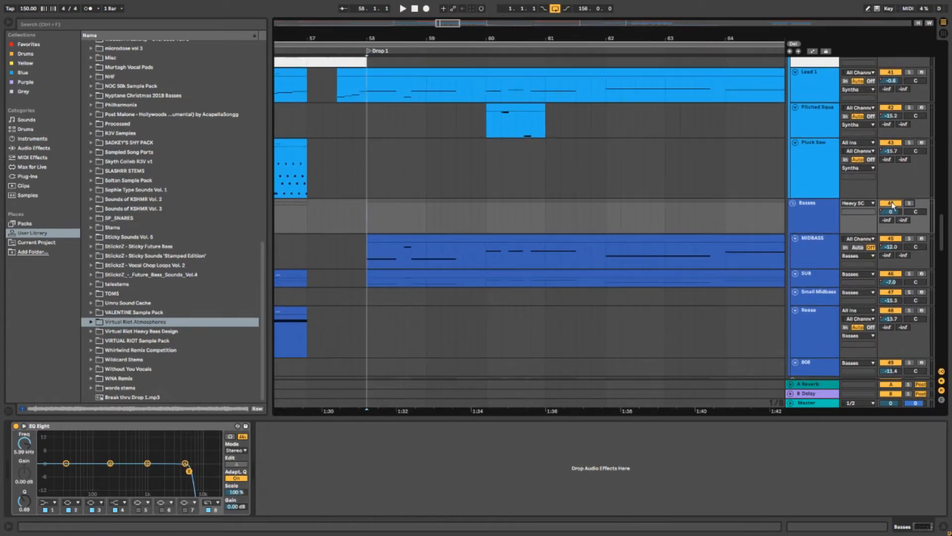
scroll(480, 215, "left", 2)
scroll(480, 215, "up", 1)
key("space")
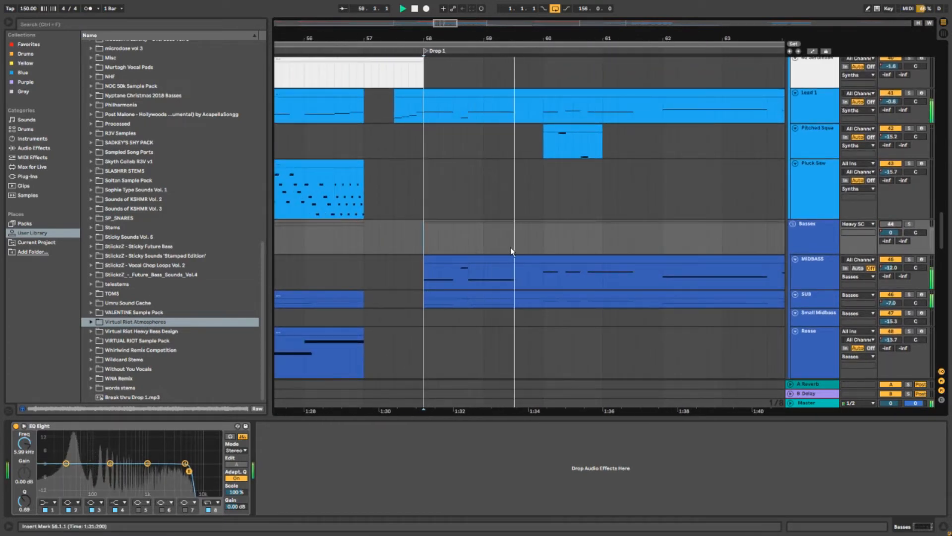
key("space")
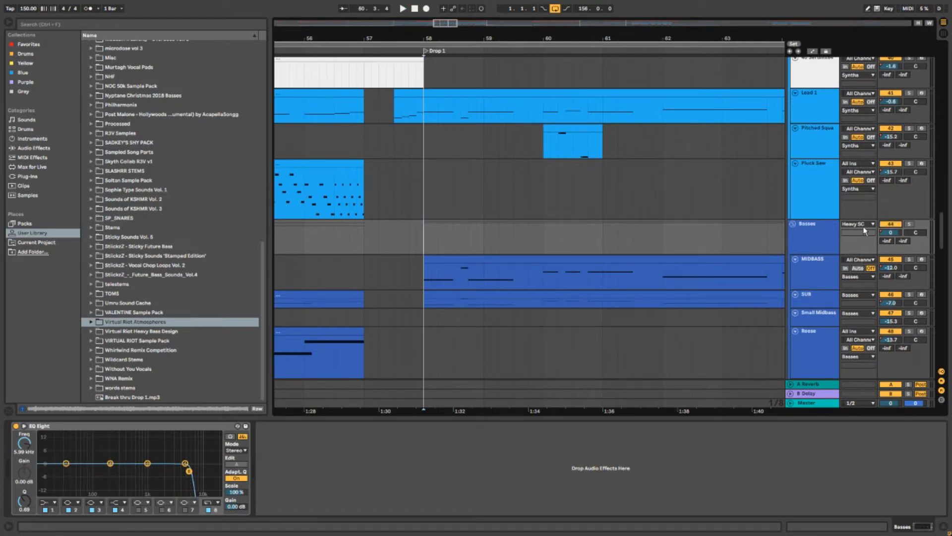
Step: Play Drop 1 again from bar 58 on MIDBASS while switching the Basses group off and on to compare
left_click(428, 292)
left_click(424, 279)
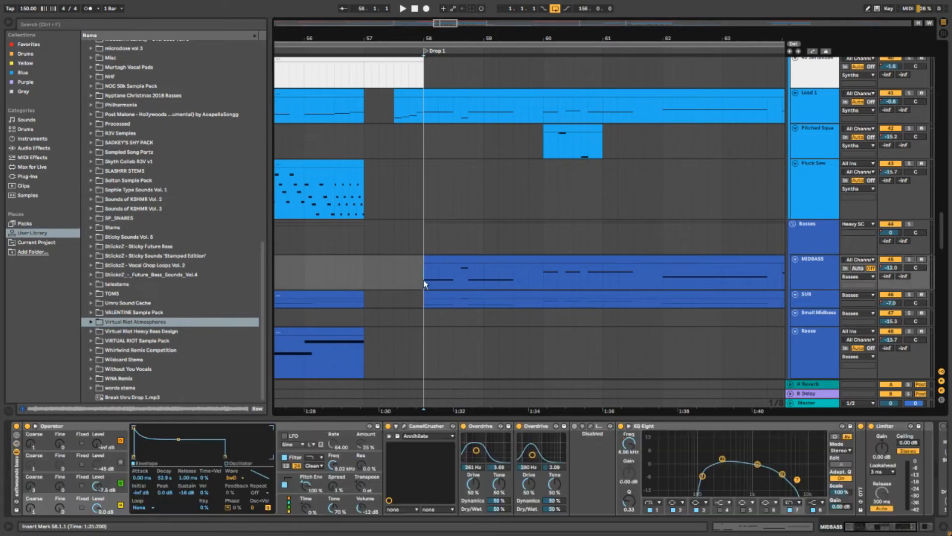
key("space")
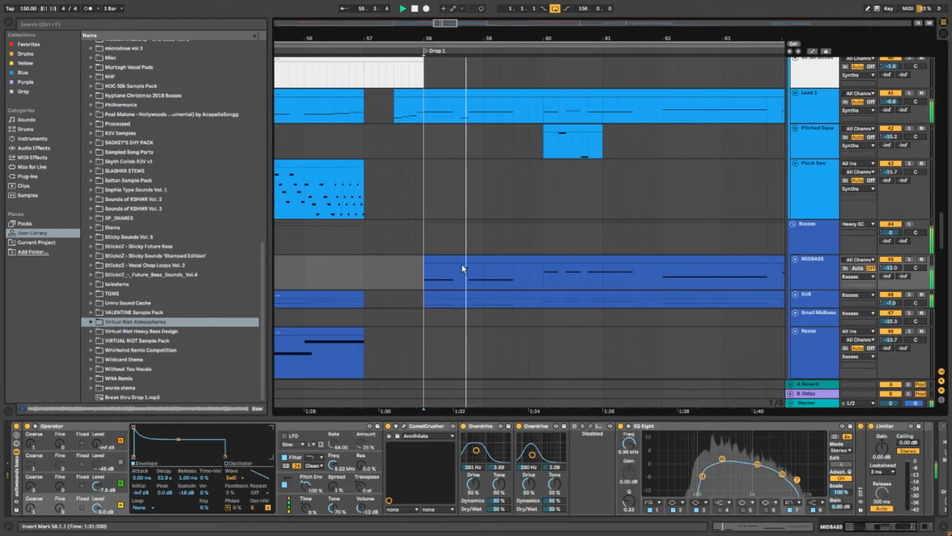
left_click(886, 225)
left_click(887, 225)
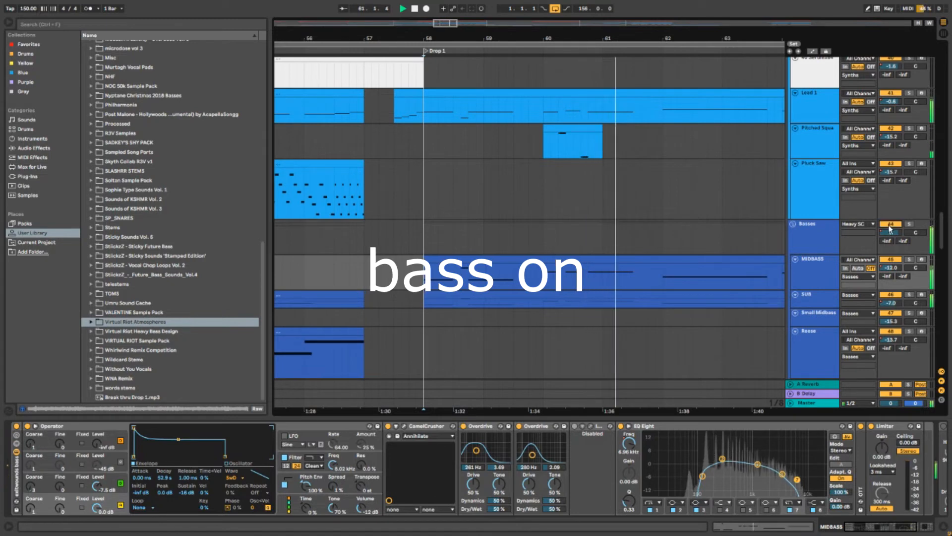
key("space")
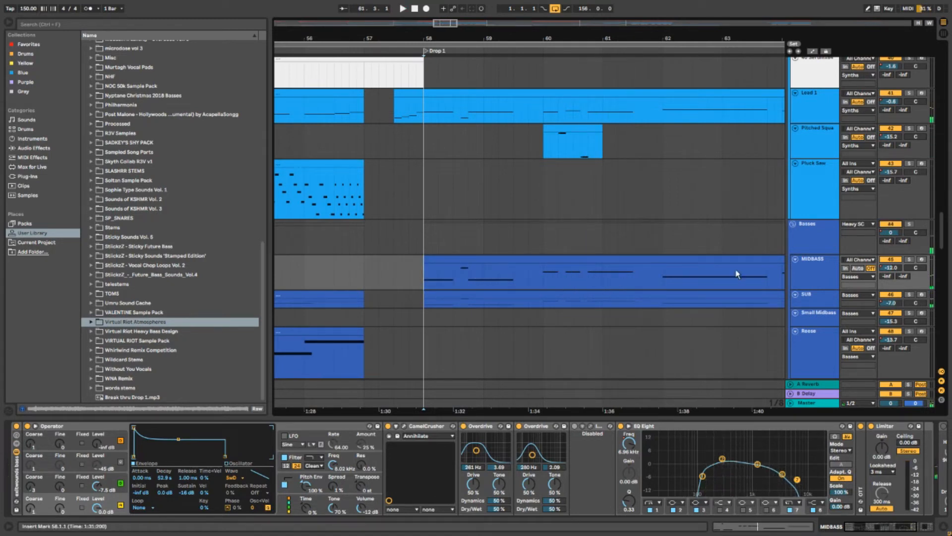
Step: Solo MIDBASS and play it briefly from the middle of bar 60, removing the solo when done
left_click(817, 266)
key("s")
left_click(587, 271)
key("space")
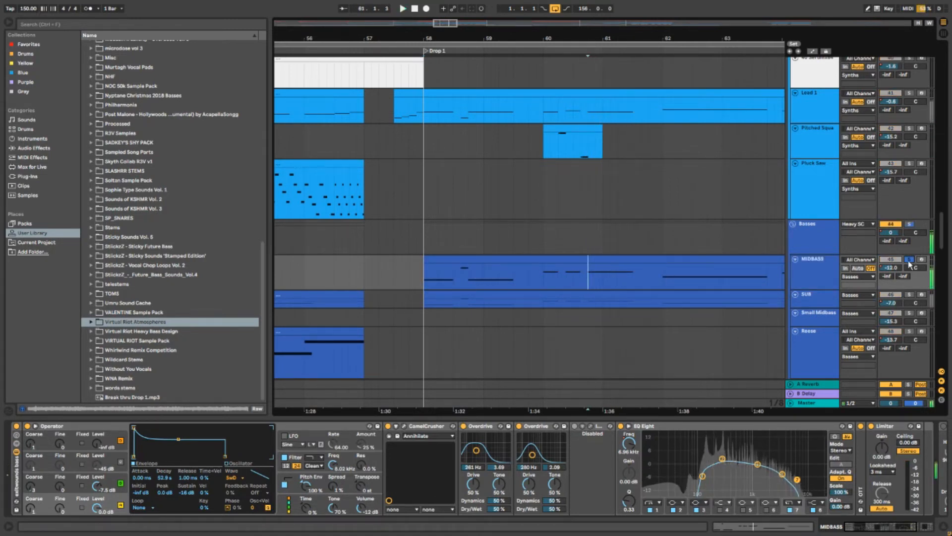
left_click(909, 259)
key("space")
Step: Examine the Crowd 2 and White Noise clips of the Misc group across Drop 1 and select the first Crowd 2 clip at bar 58
scroll(657, 265, "down", 6)
scroll(643, 214, "left", 2)
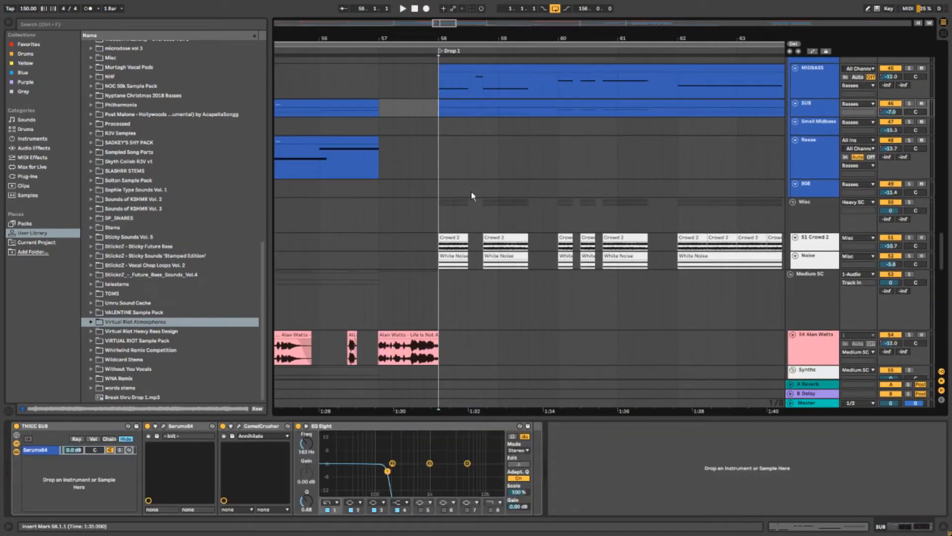
scroll(471, 191, "right", 2)
left_click_drag(382, 253, 410, 251)
left_click_drag(475, 258, 499, 256)
scroll(500, 255, "down", 2)
left_click(446, 242)
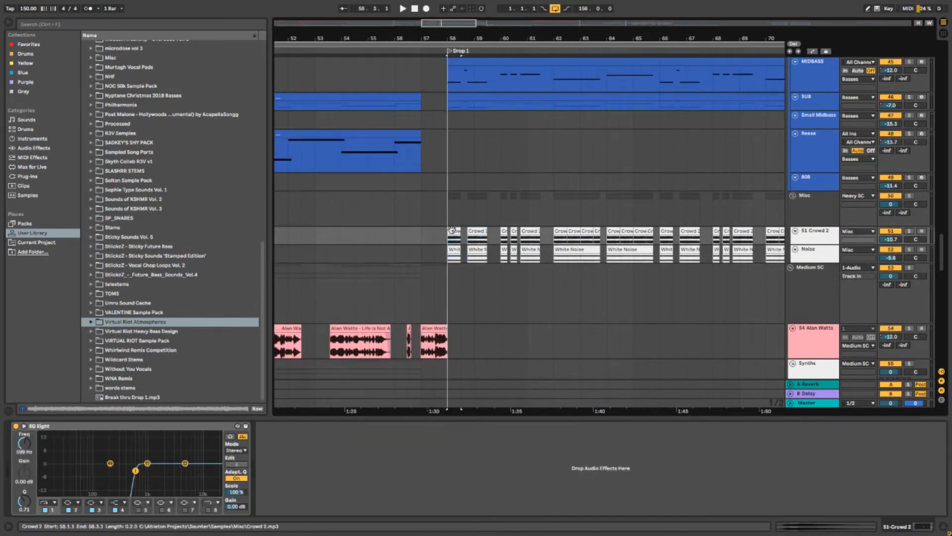
Step: Examine where the Crowd 2 and Noise clips of the Misc group recur across the whole arrangement, returning to Drop 1
scroll(447, 242, "up", 2)
scroll(459, 242, "right", 1)
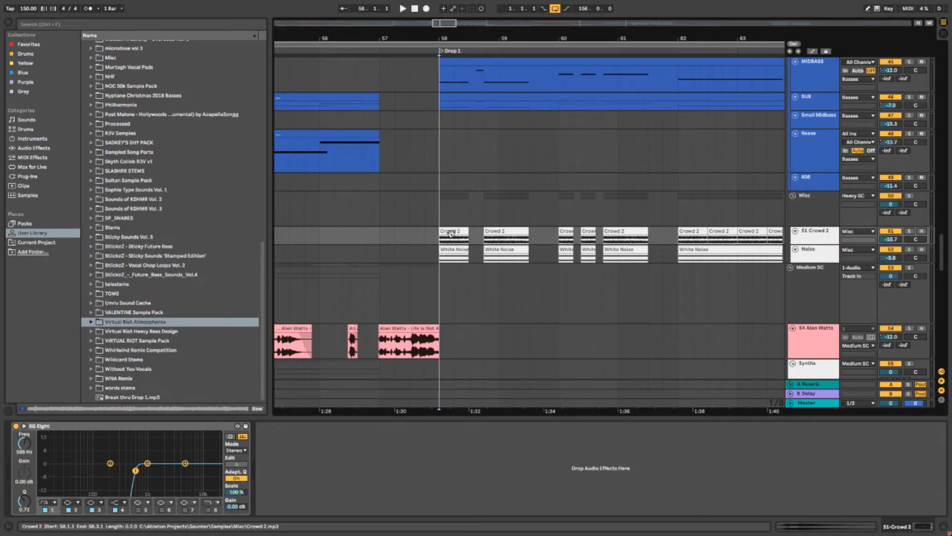
scroll(357, 162, "down", 10)
scroll(437, 291, "up", 4)
scroll(437, 291, "down", 2)
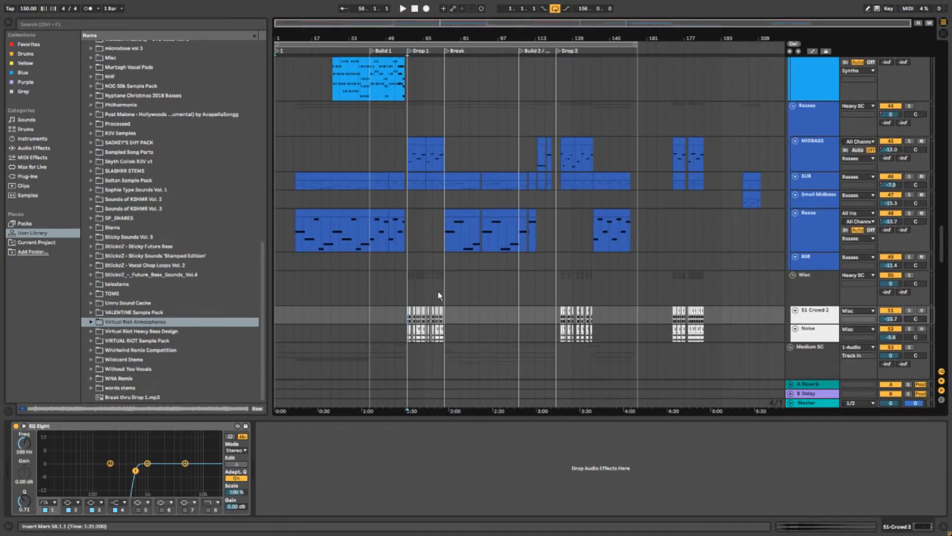
scroll(400, 297, "down", 2)
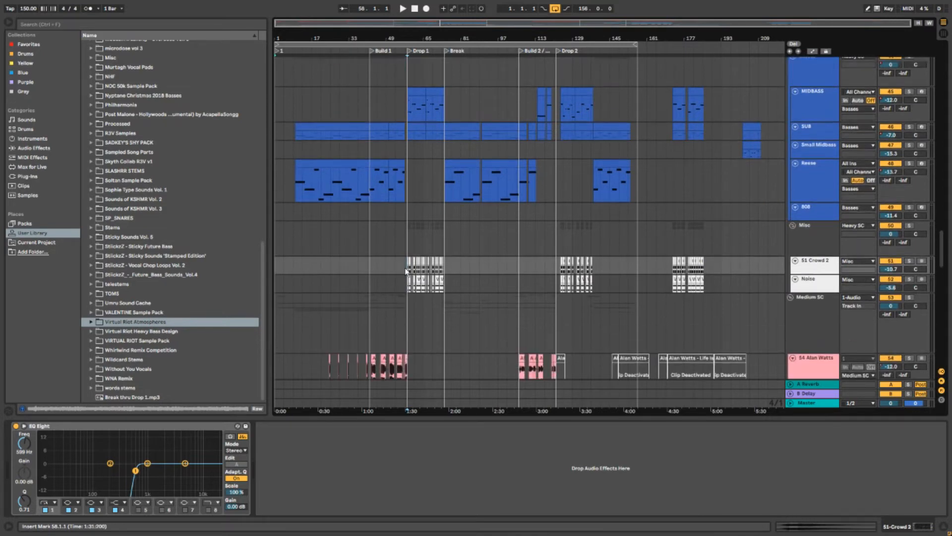
scroll(409, 263, "up", 10)
scroll(382, 268, "up", 4)
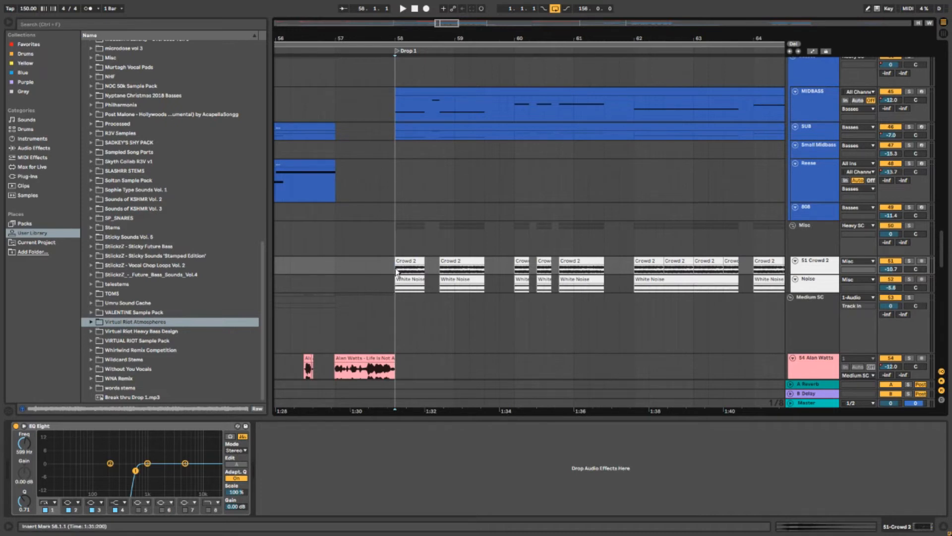
Step: Solo the Crowd 2 track and play its clips from bar 58 at the start of Drop 1
key("s")
key("space")
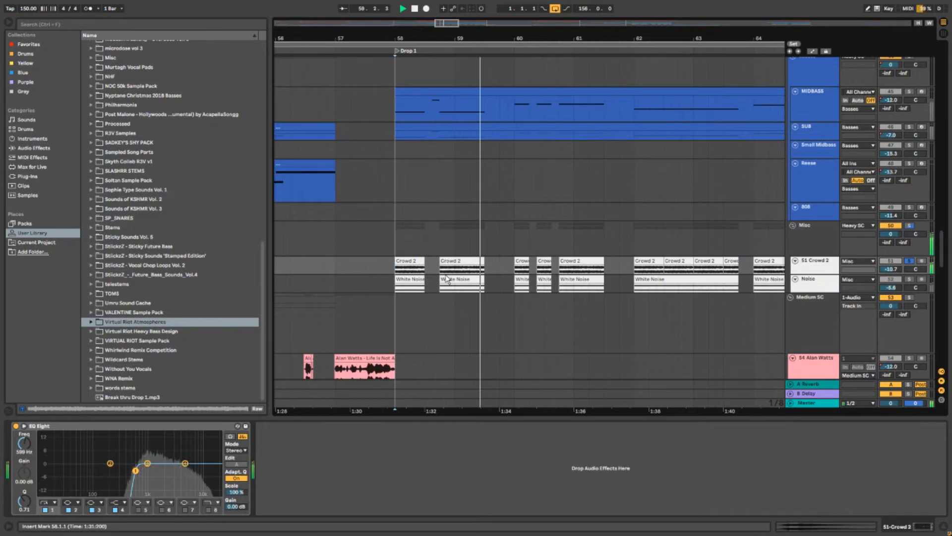
left_click_drag(517, 278, 448, 282)
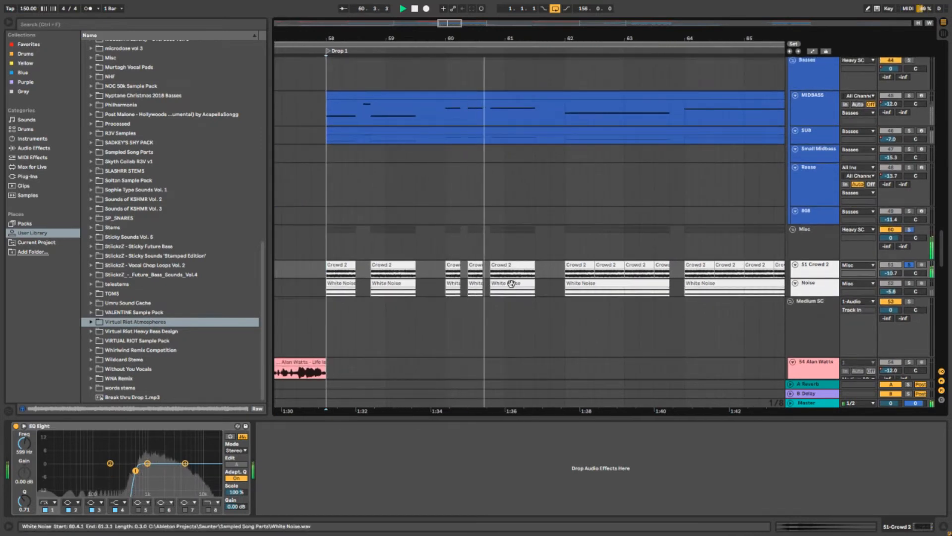
key("space")
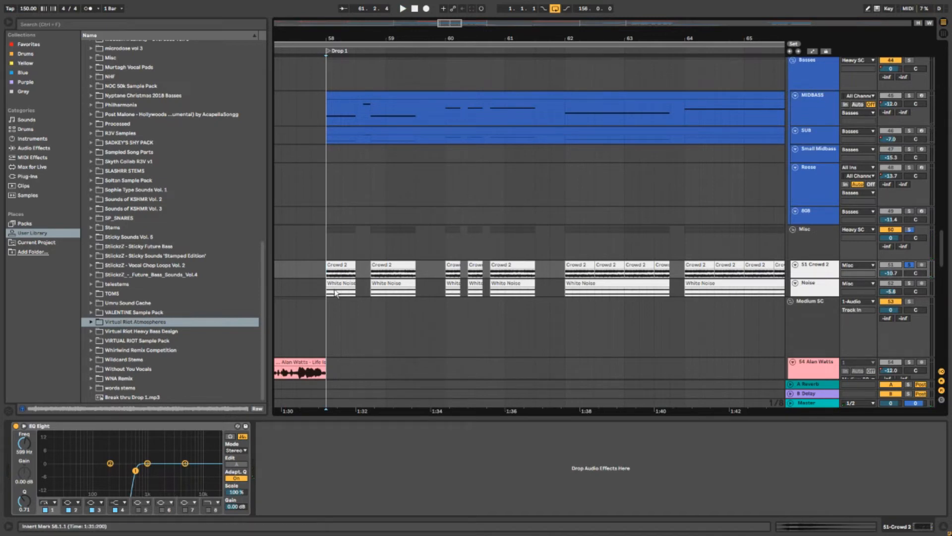
Step: Solo the Noise track instead and play its White Noise clips briefly from bar 58
left_click(327, 293)
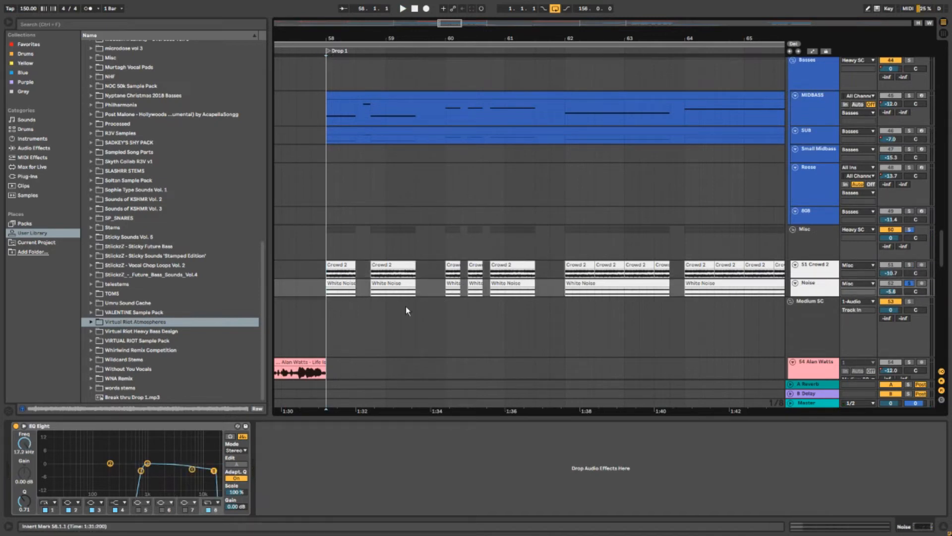
key("space")
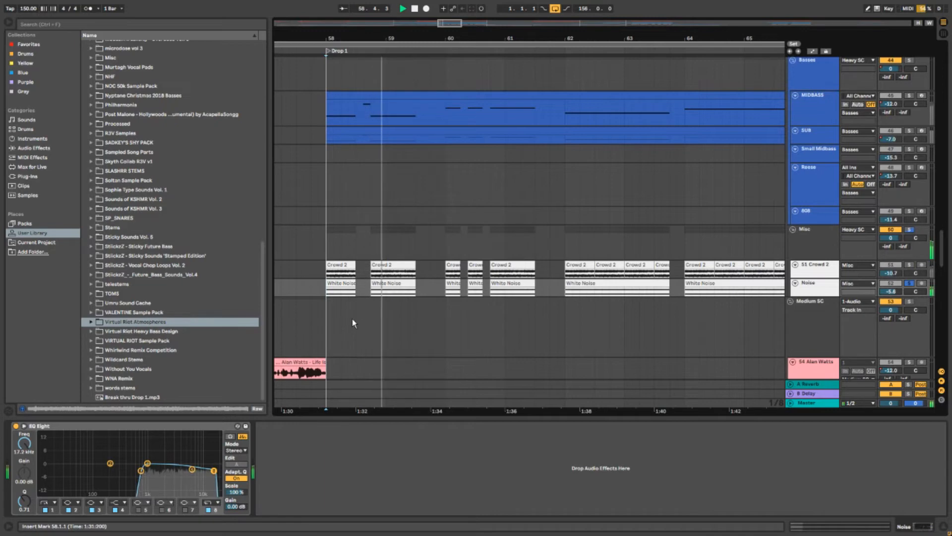
key("space")
Step: Remove the solo and play the start of the Break from bar 74 with the Reese track selected
scroll(473, 273, "down", 5)
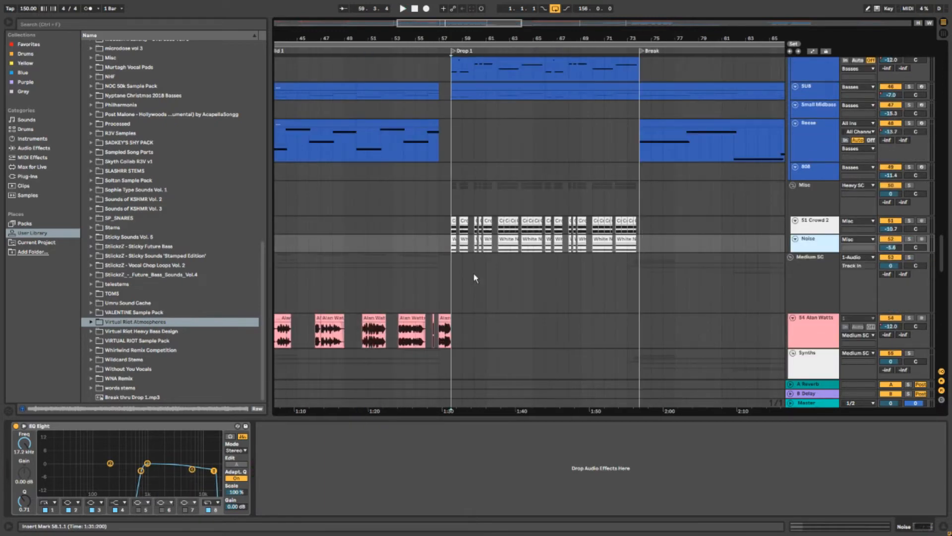
scroll(500, 278, "down", 4)
scroll(426, 321, "up", 3)
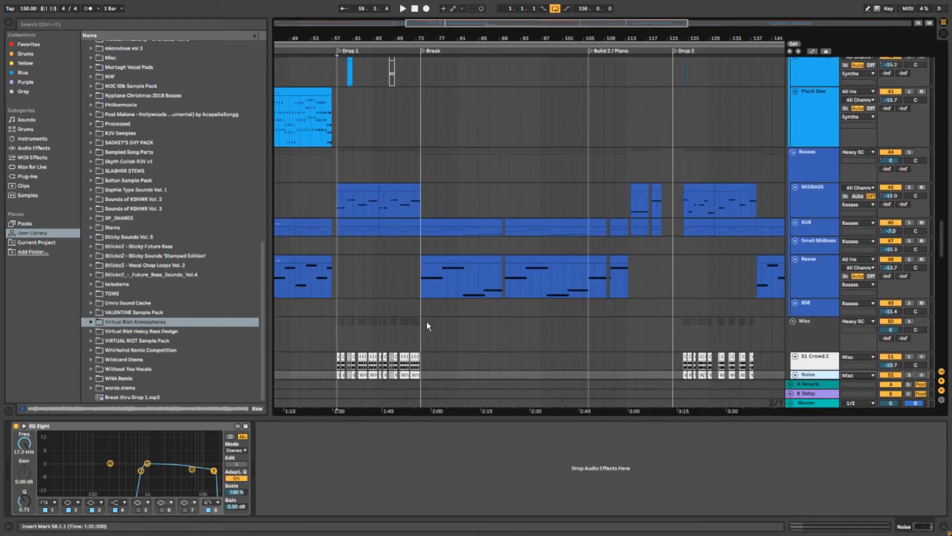
left_click(424, 288)
scroll(425, 283, "up", 4)
left_click(415, 278)
key("space")
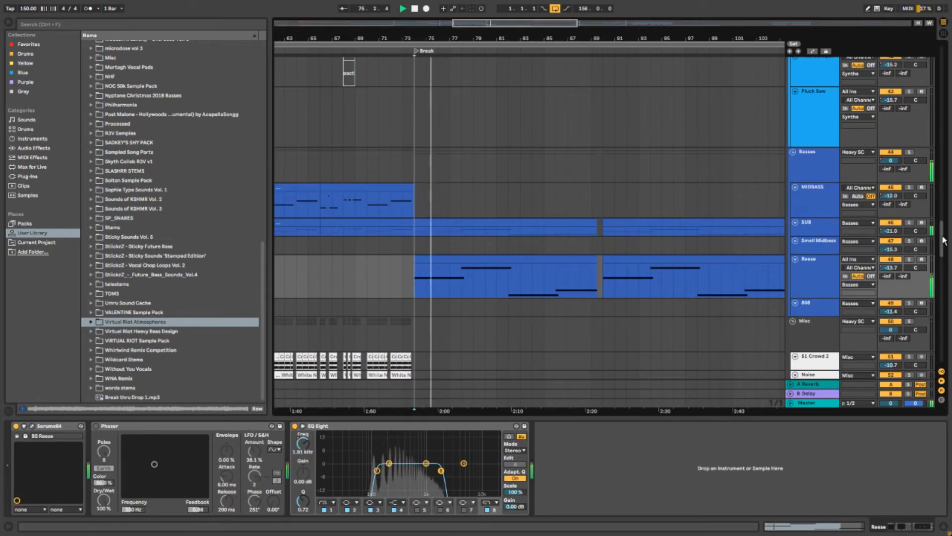
scroll(942, 235, "down", 5)
key("space")
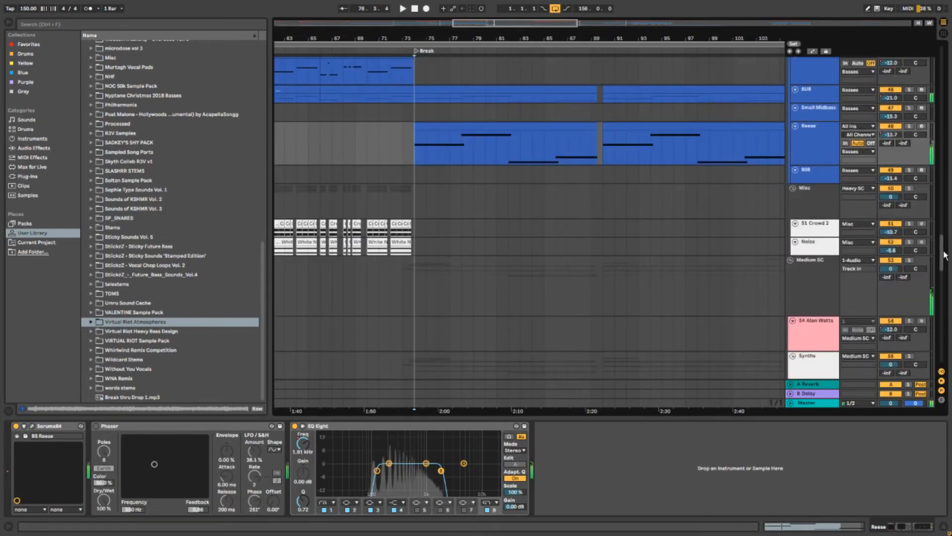
Step: Solo Misc 1 in the FX group, play its Grandpas Clock clips from bar 74, and select its Delay effect
scroll(946, 243, "up", 3)
left_click_drag(947, 241, 947, 240)
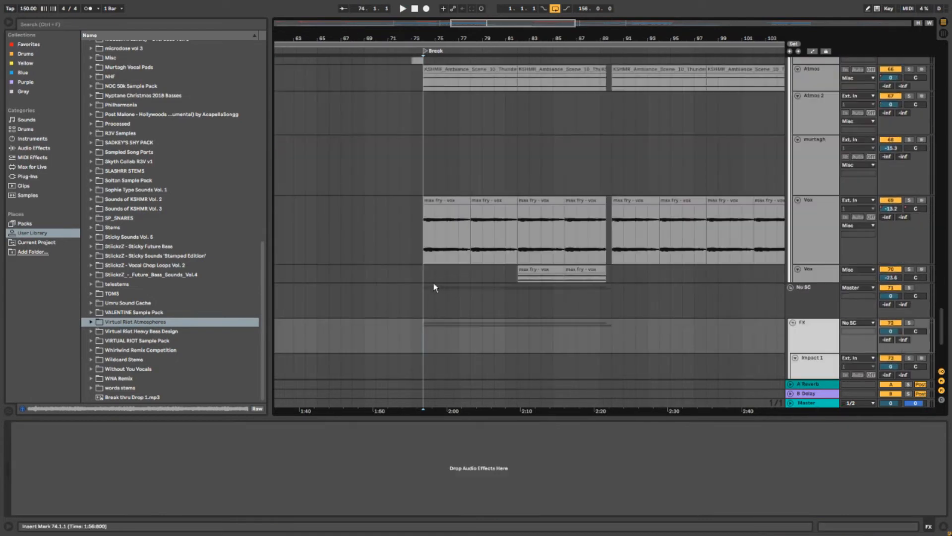
left_click_drag(433, 284, 436, 199)
left_click(433, 342)
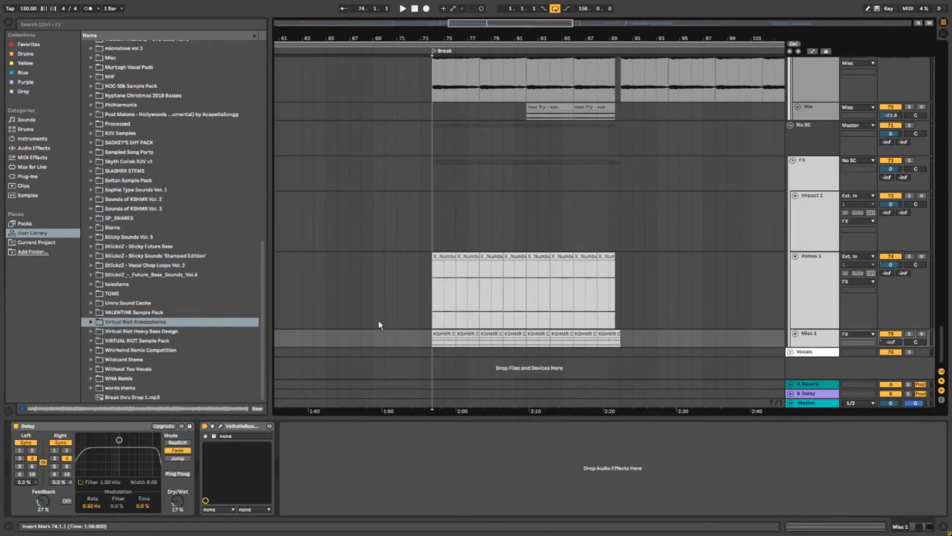
key("plus")
key("space")
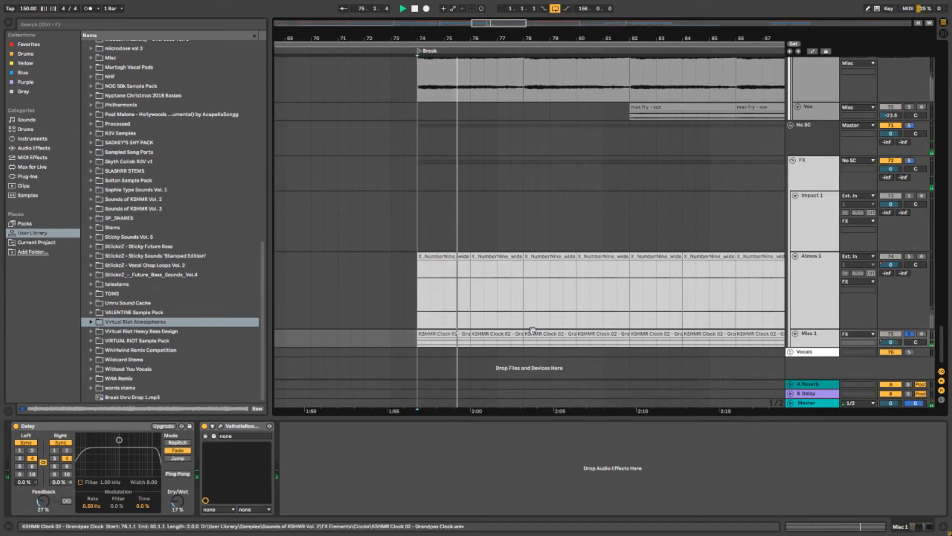
key("plus")
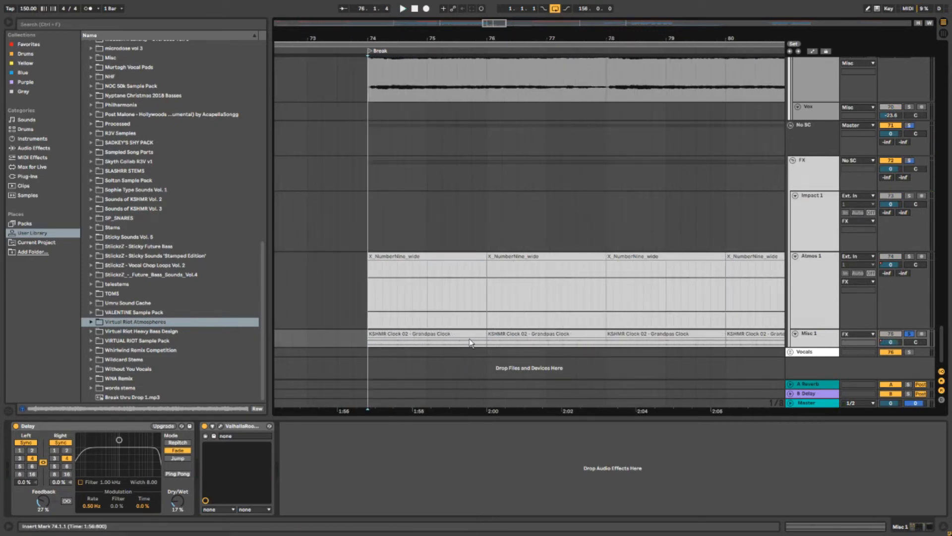
left_click(76, 427)
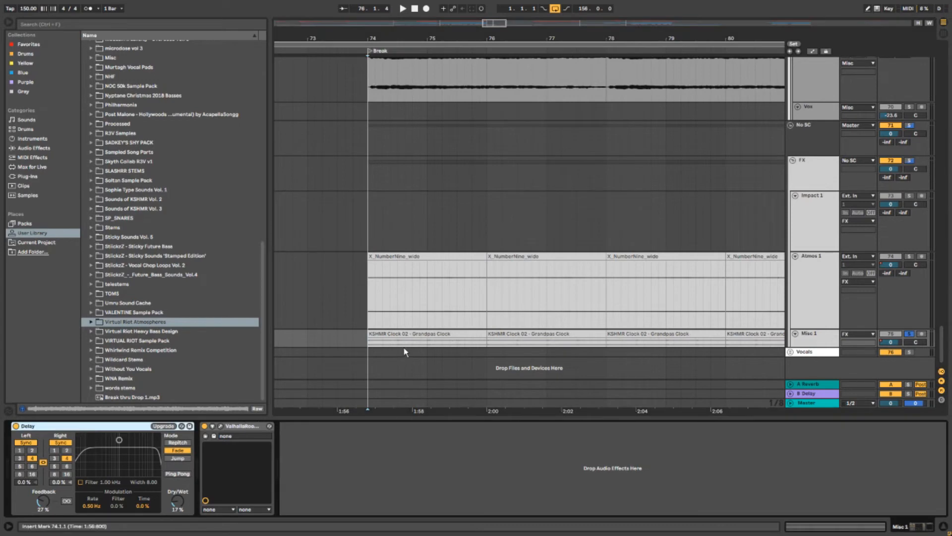
Step: Solo the upper Vox track of the Misc group and play its clips from the start of the Break at bar 74
scroll(368, 297, "up", 5)
left_click(413, 175)
scroll(425, 251, "up", 5)
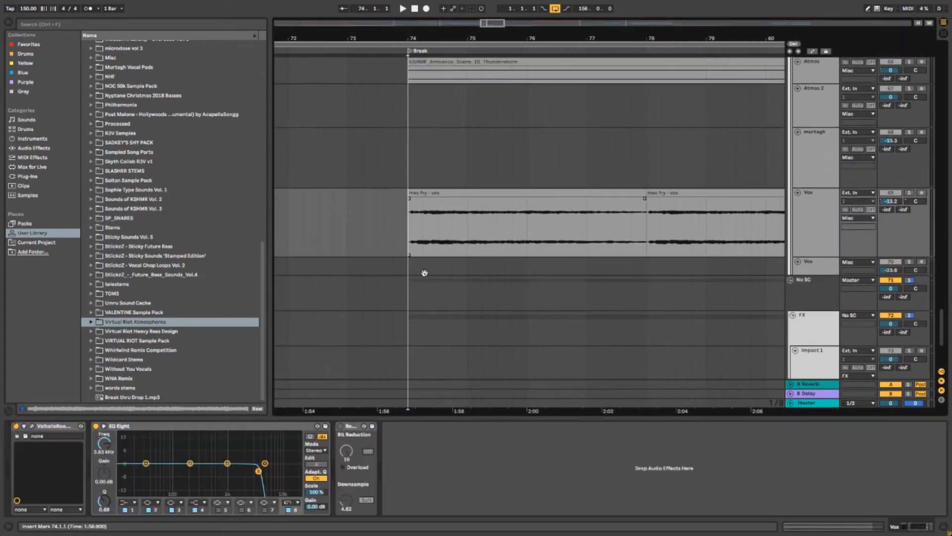
key("space")
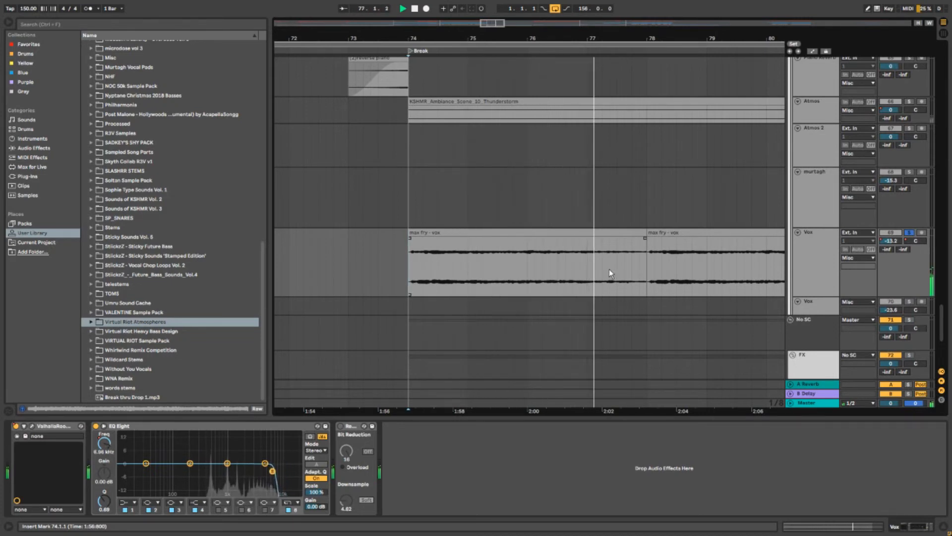
Step: Solo the murtagh track and play its intro clips from bar 10, jumping ahead to bar 16
scroll(609, 269, "down", 5)
scroll(608, 287, "down", 3)
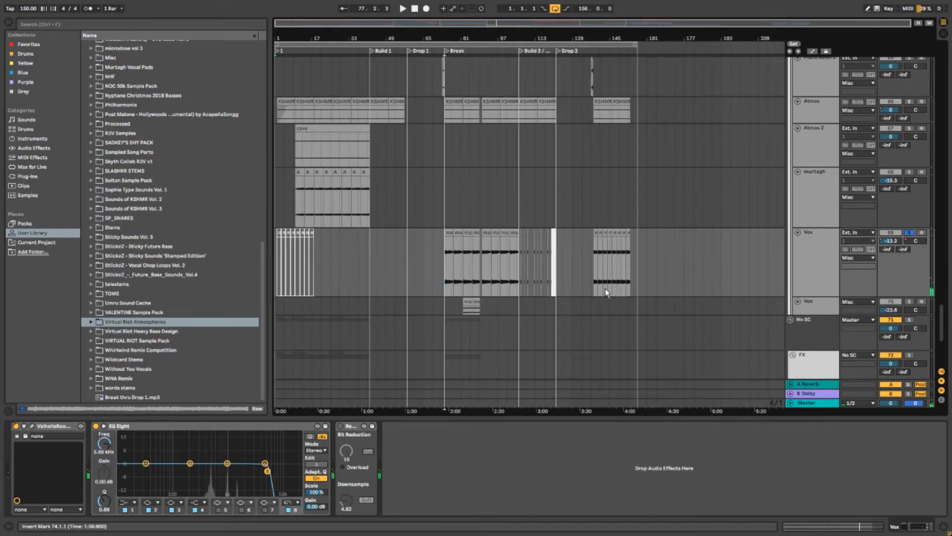
scroll(293, 200, "up", 4)
left_click(302, 202)
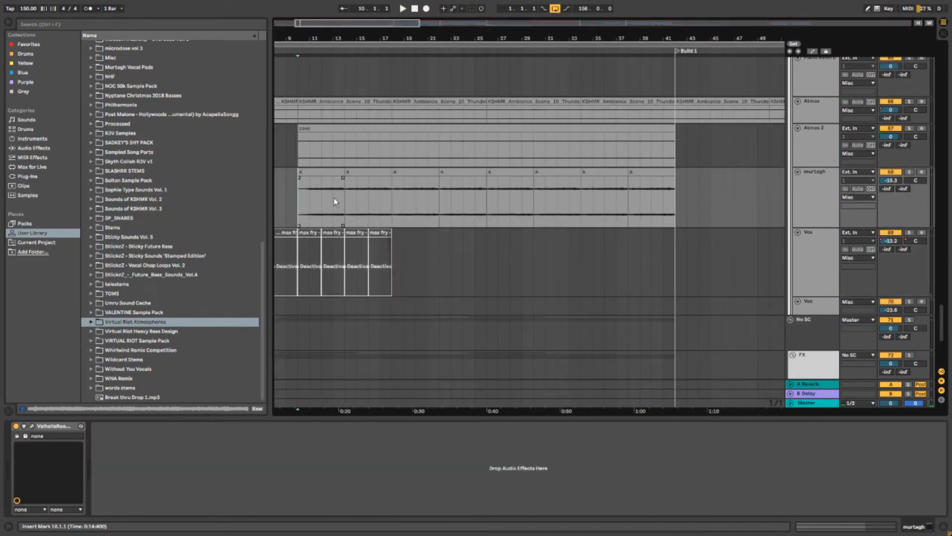
key("space")
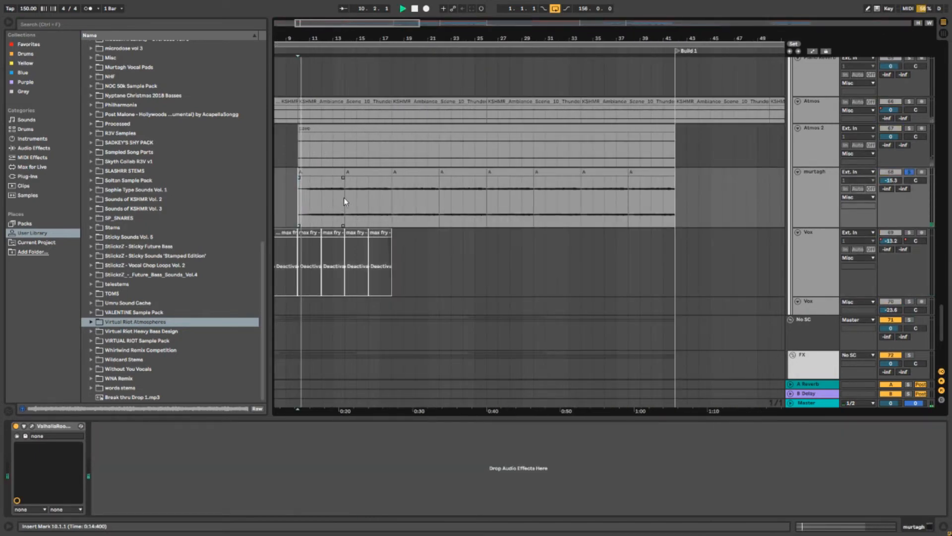
left_click(328, 197)
left_click(370, 197)
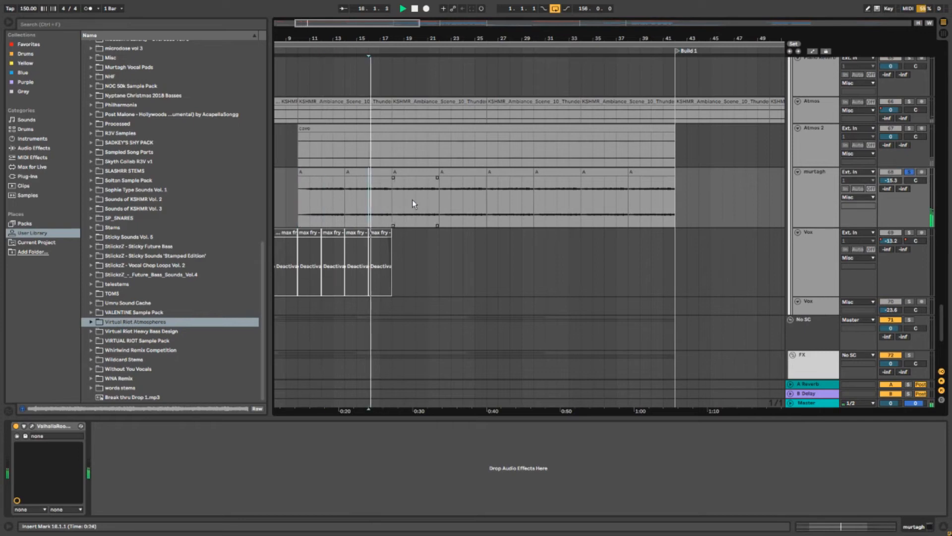
Step: Return the solo to the Vox track and play its Break clips from bar 75 and again from bar 79
scroll(353, 204, "down", 2)
scroll(353, 205, "right", 5)
scroll(353, 204, "down", 1)
scroll(496, 238, "right", 4)
left_click(595, 180)
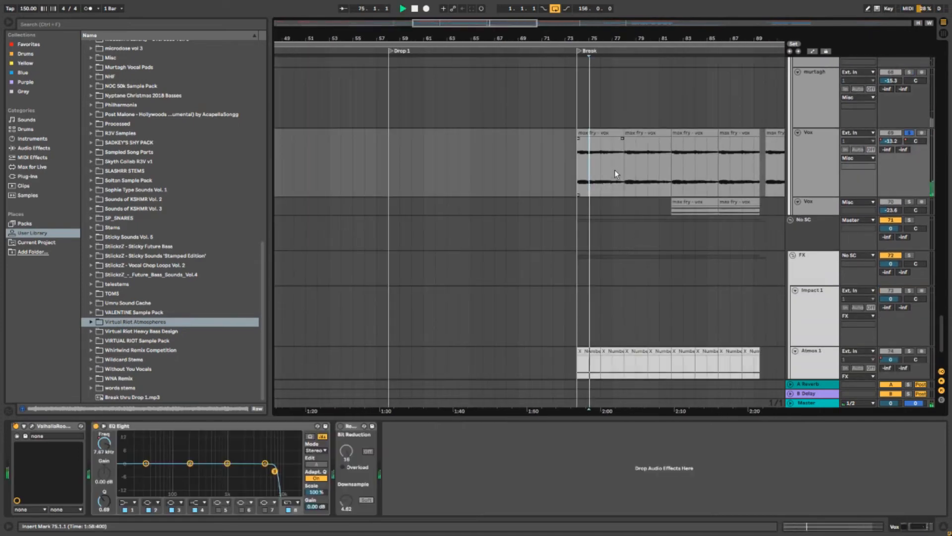
key("space")
key("space")
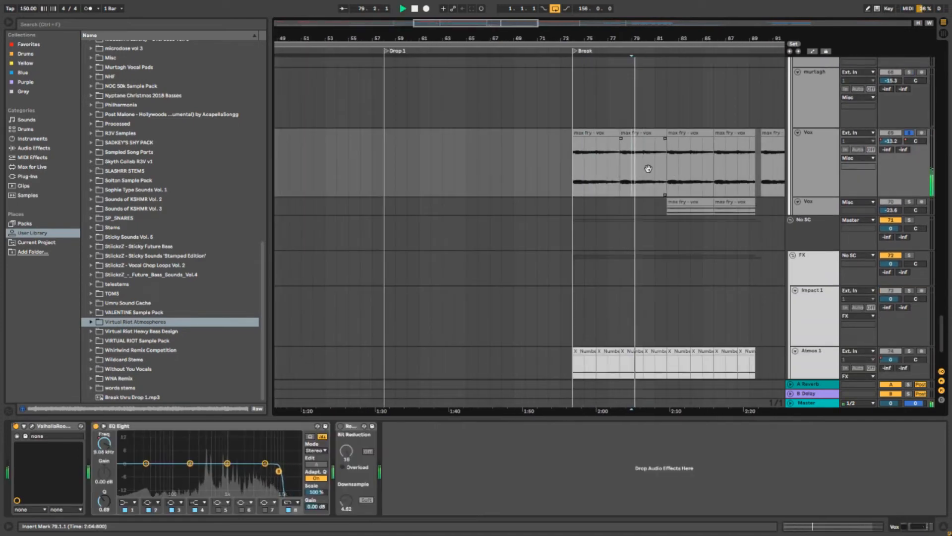
Step: Solo the Piano and play the Break from bar 74 while examining the track's Redux Sample Soft automation
left_click_drag(670, 165, 529, 186)
key("space")
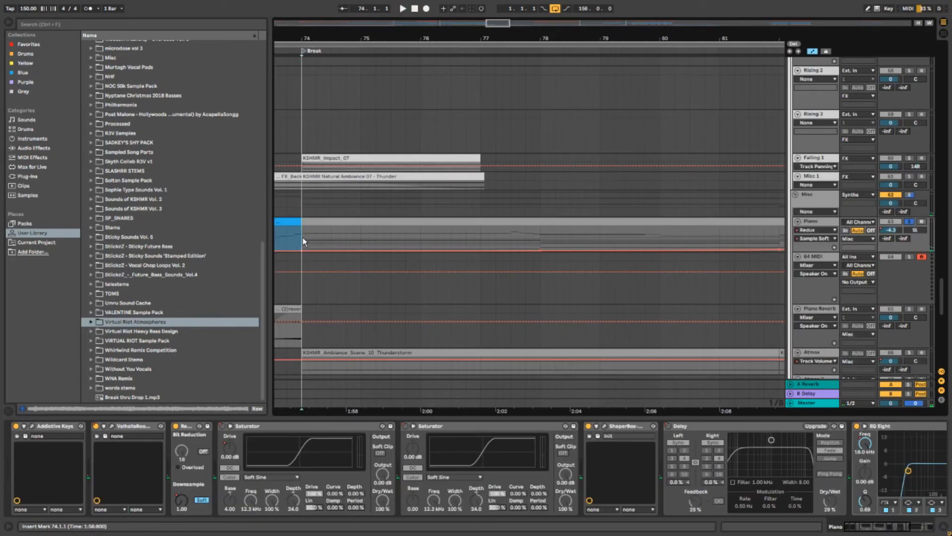
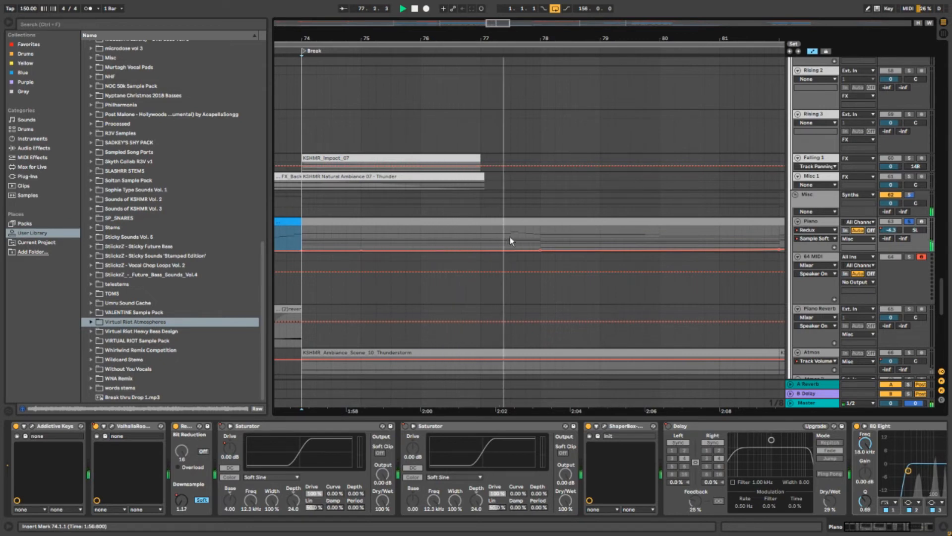
left_click_drag(522, 237, 421, 239)
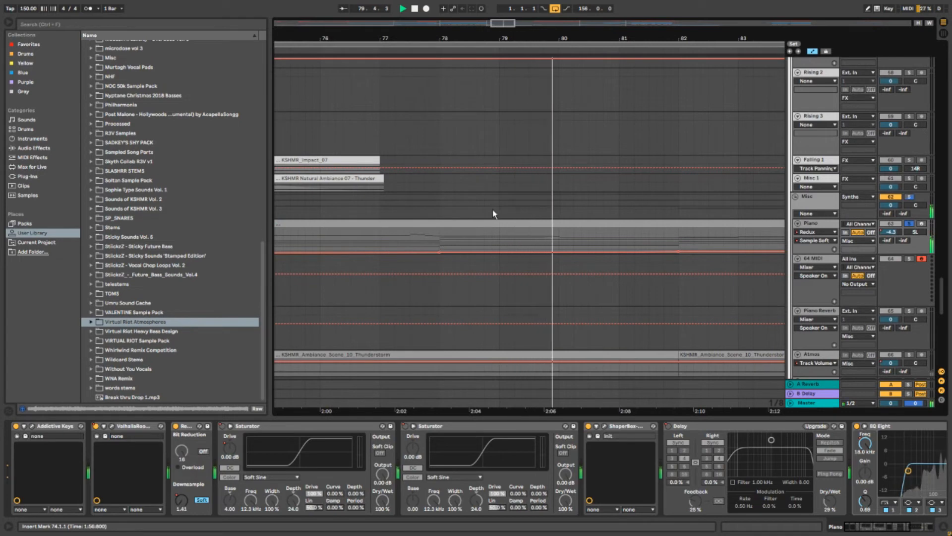
left_click_drag(541, 237, 394, 240)
scroll(437, 247, "down", 5)
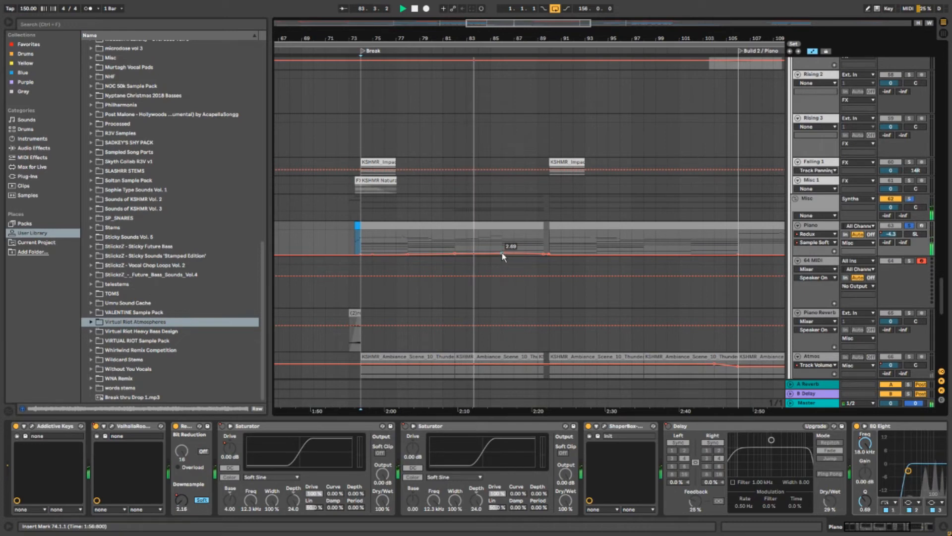
scroll(502, 255, "up", 3)
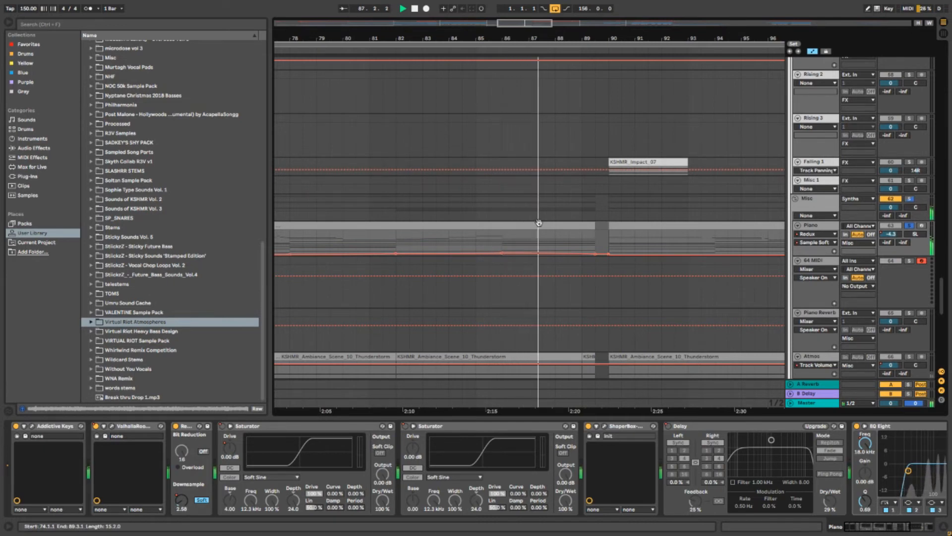
key("space")
left_click_drag(519, 249, 516, 245)
key("space")
key("ctrl+z")
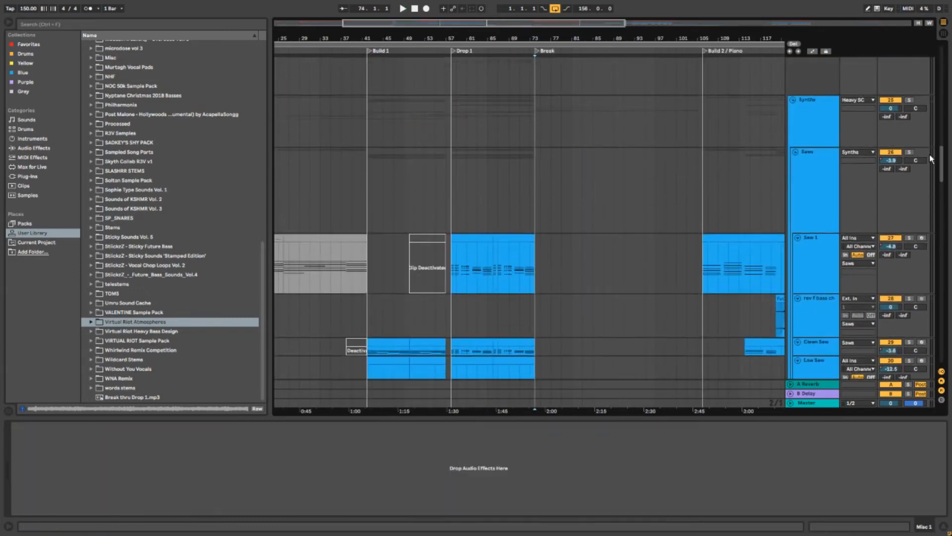
Step: Solo the Drums group and play the Break's acoustic drums from bar 90
left_click_drag(940, 161, 941, 54)
scroll(626, 154, "up", 4)
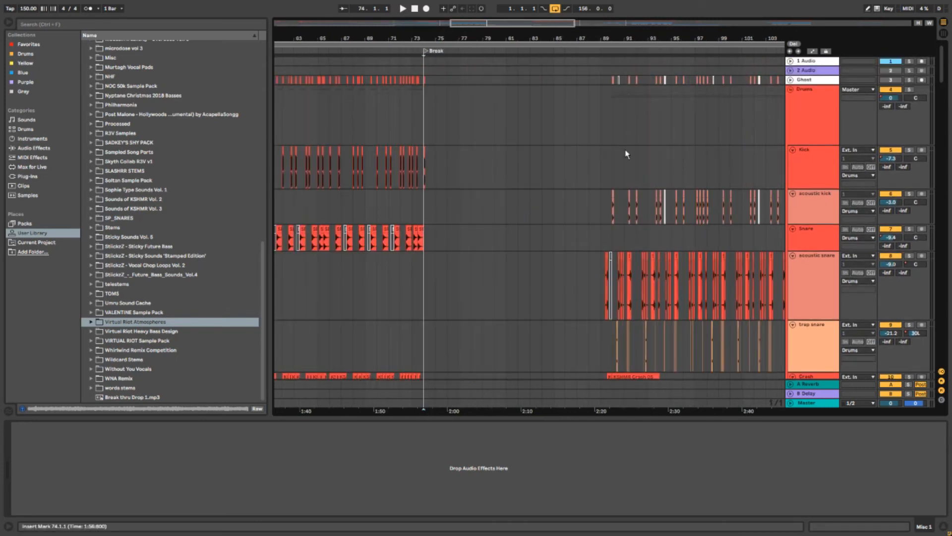
scroll(599, 175, "right", 2)
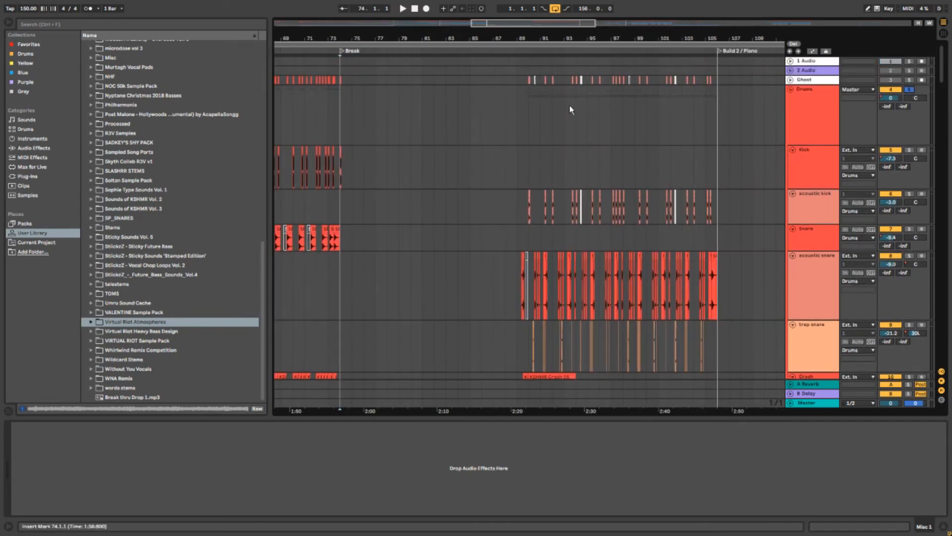
left_click(529, 156)
scroll(531, 155, "up", 3)
key("space")
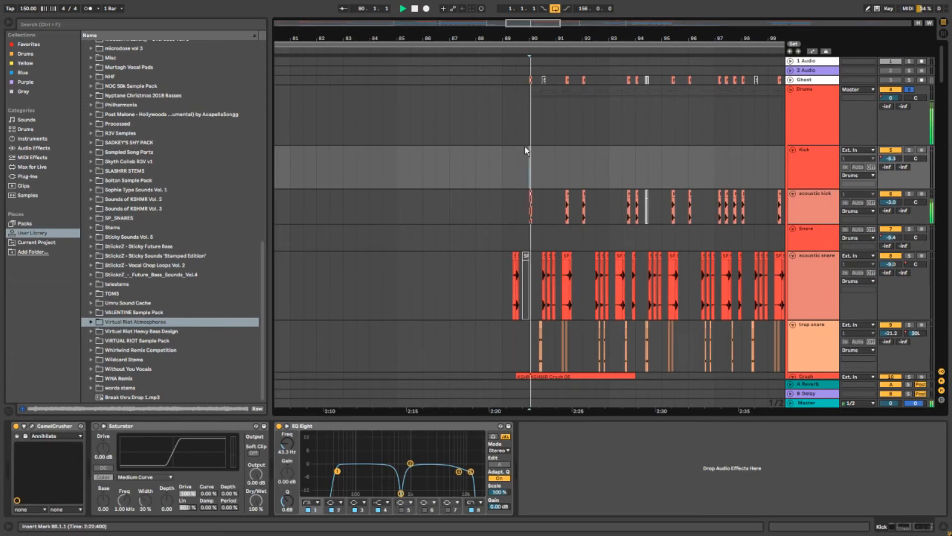
Step: Follow the soloed Drums group's Break pattern onward from bar 90 and stop playback at bar 94
left_click_drag(575, 152, 485, 131)
left_click_drag(564, 149, 508, 141)
scroll(549, 143, "up", 3)
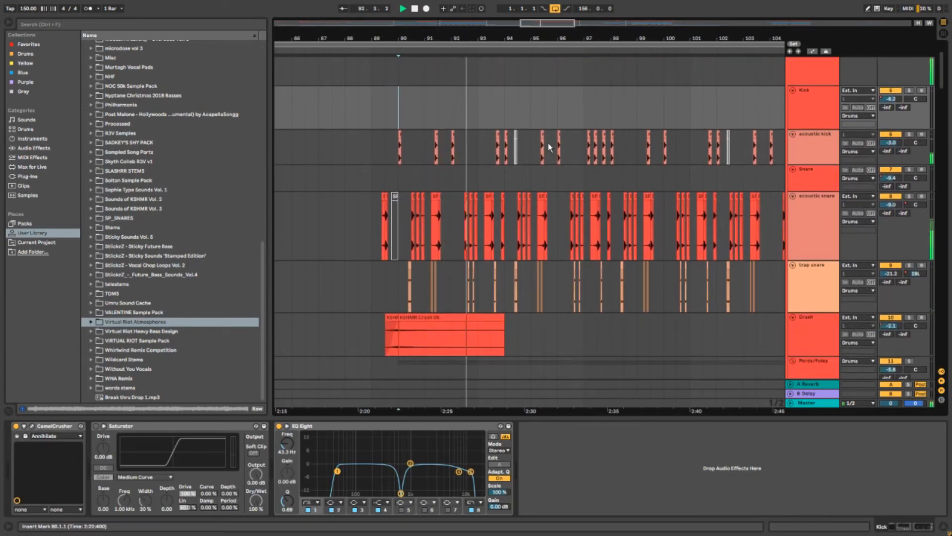
scroll(553, 144, "up", 2)
key("space")
scroll(477, 186, "down", 2)
scroll(400, 190, "up", 3)
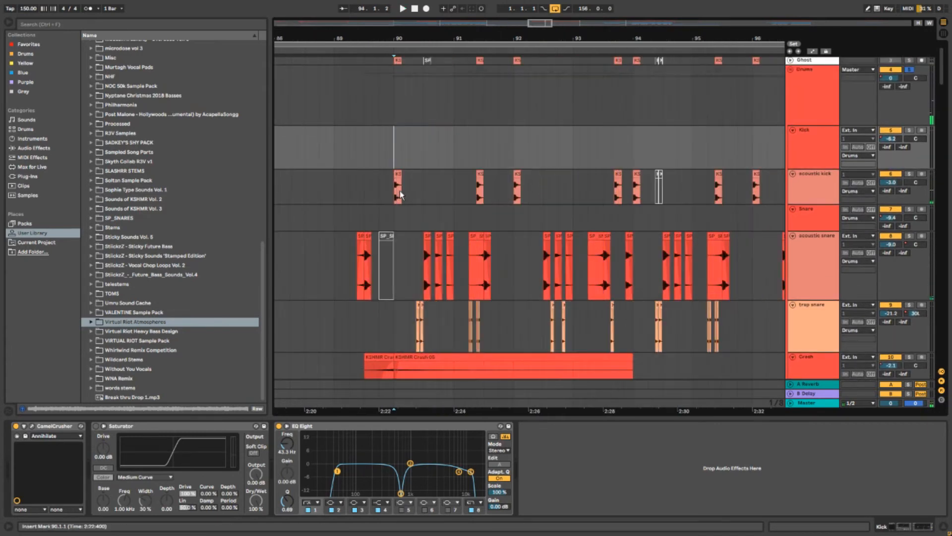
Step: Solo the acoustic kick at bar 90, and solo and play the acoustic snare from 90.3
left_click(396, 199)
scroll(399, 196, "up", 3)
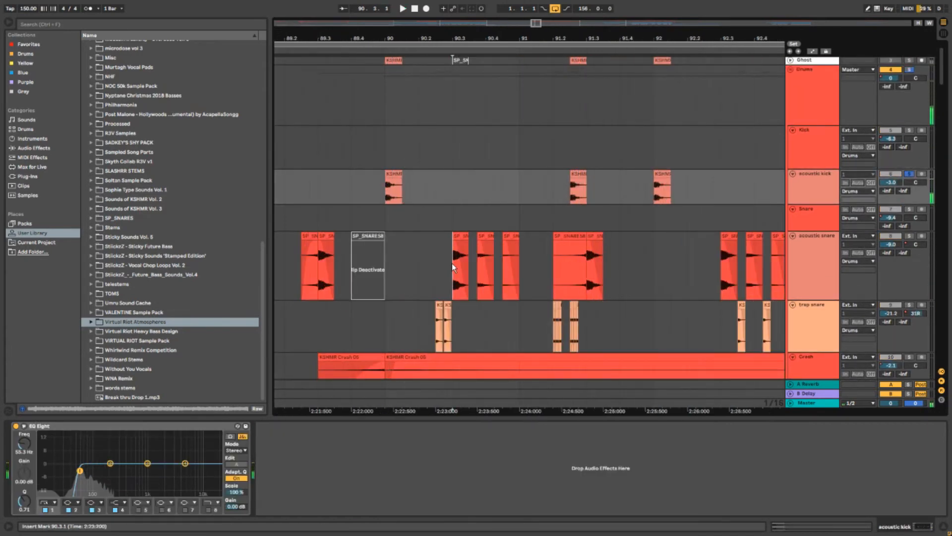
left_click(452, 263)
scroll(483, 260, "up", 3)
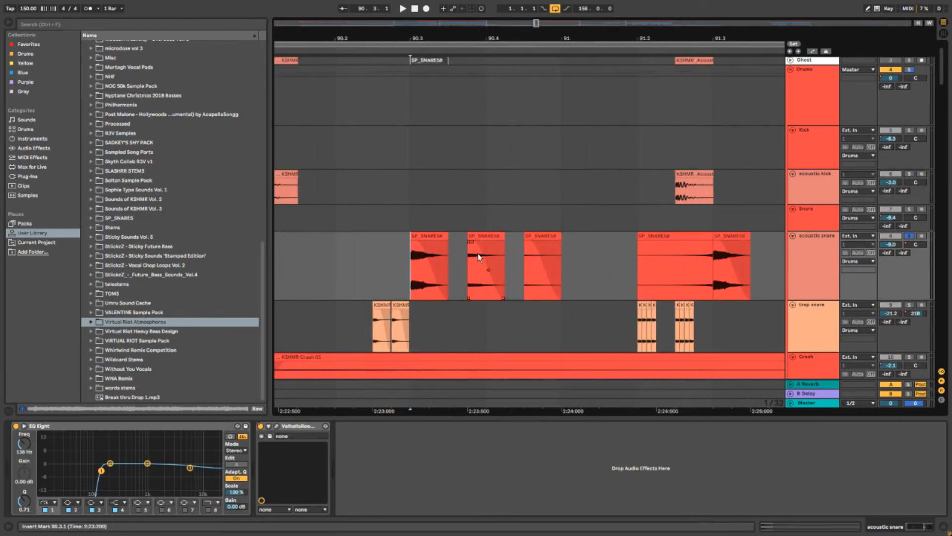
scroll(581, 236, "down", 3)
key("space")
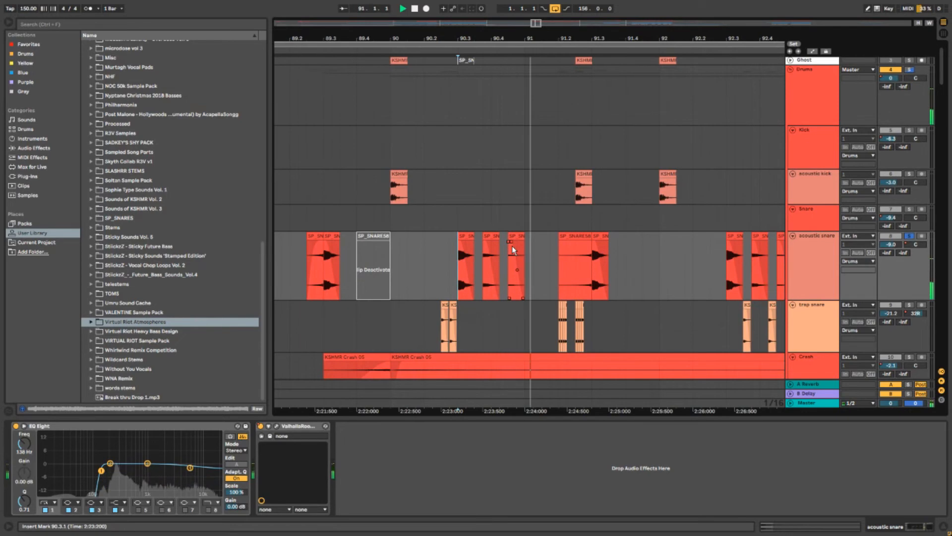
key("space")
Step: Cue the soloed acoustic snare's next group of hits at 91.2.1 and examine it up close
left_click(467, 269)
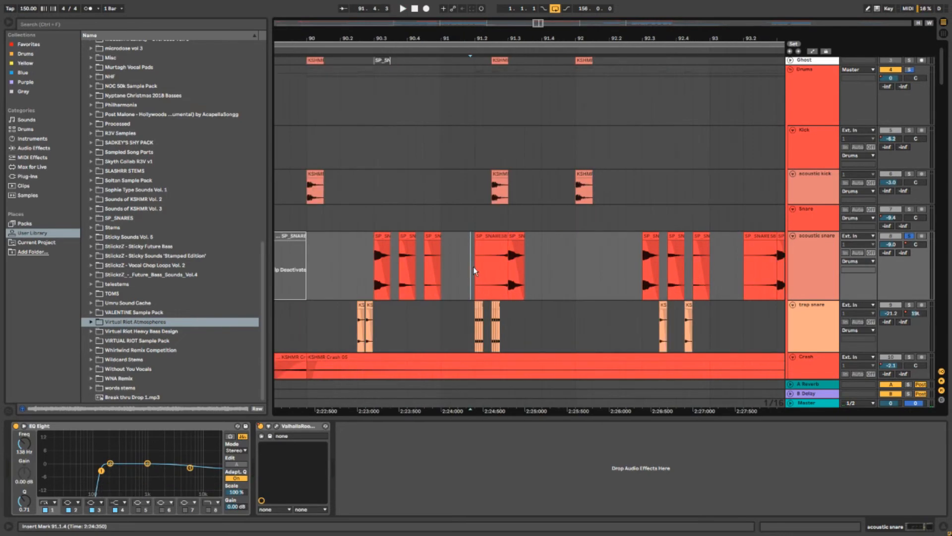
key("plus")
left_click_drag(472, 275, 555, 260)
left_click(555, 236)
left_click(479, 273)
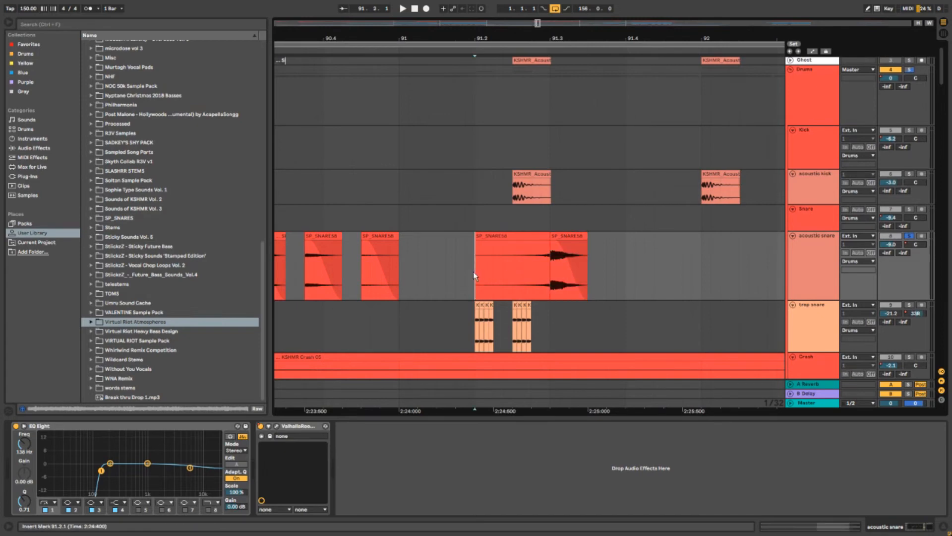
Step: Solo the trap snare and play it from 90.2.3, and play it together with the acoustic snare from 90.2.2
left_click_drag(481, 314, 485, 265)
scroll(479, 287, "down", 2)
left_click(472, 291)
scroll(475, 292, "up", 2)
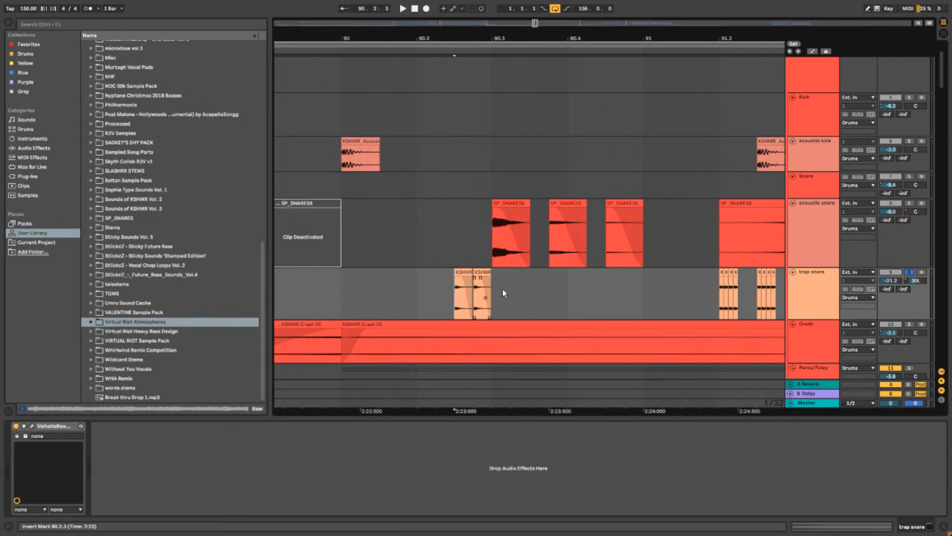
scroll(532, 263, "right", 3)
scroll(532, 263, "down", 1)
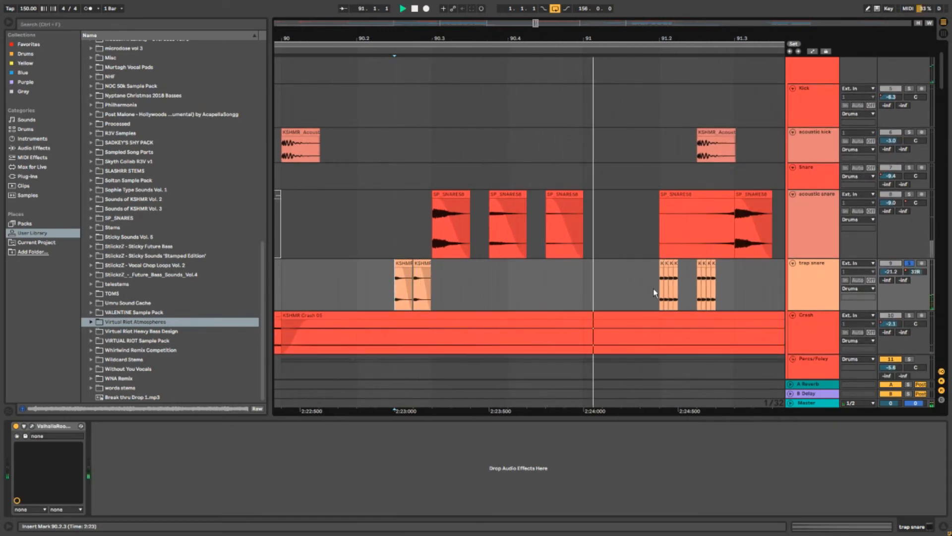
key("space")
scroll(552, 273, "down", 3)
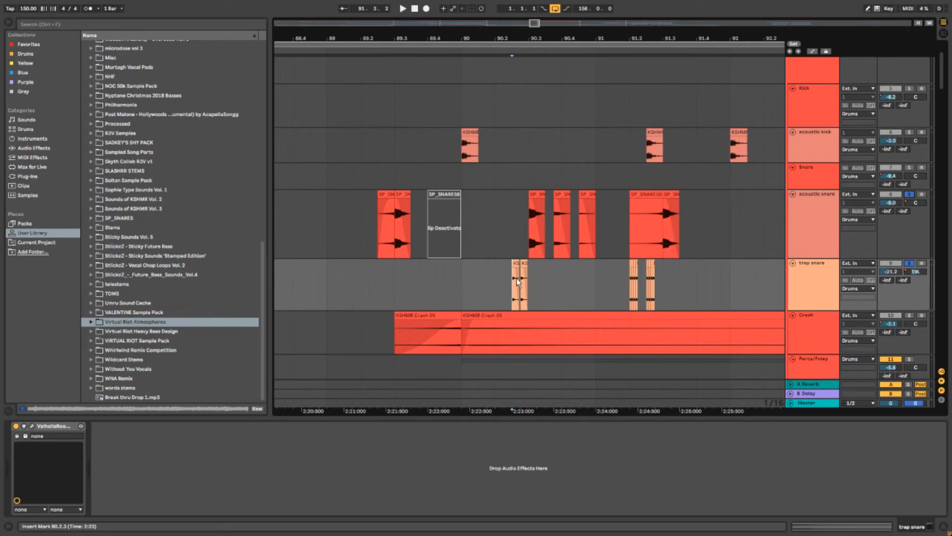
left_click(503, 236)
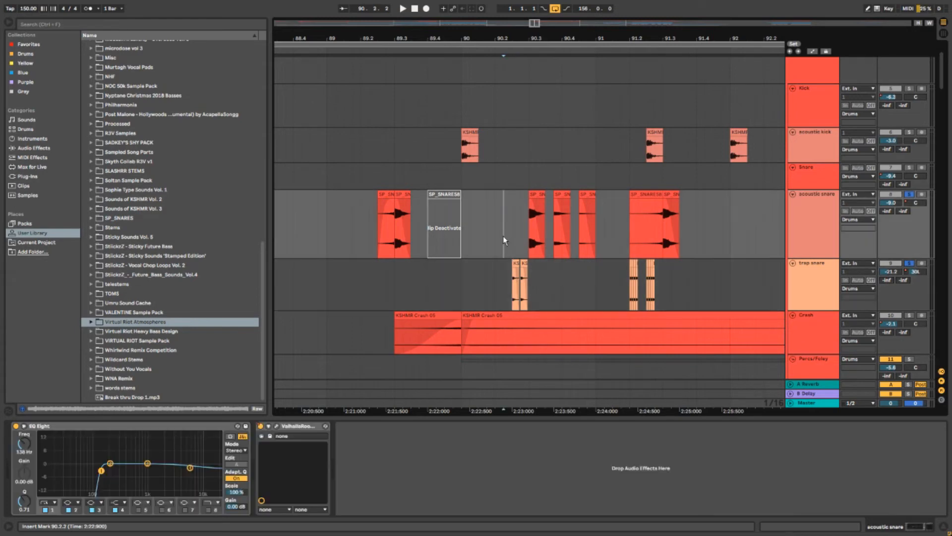
key("space")
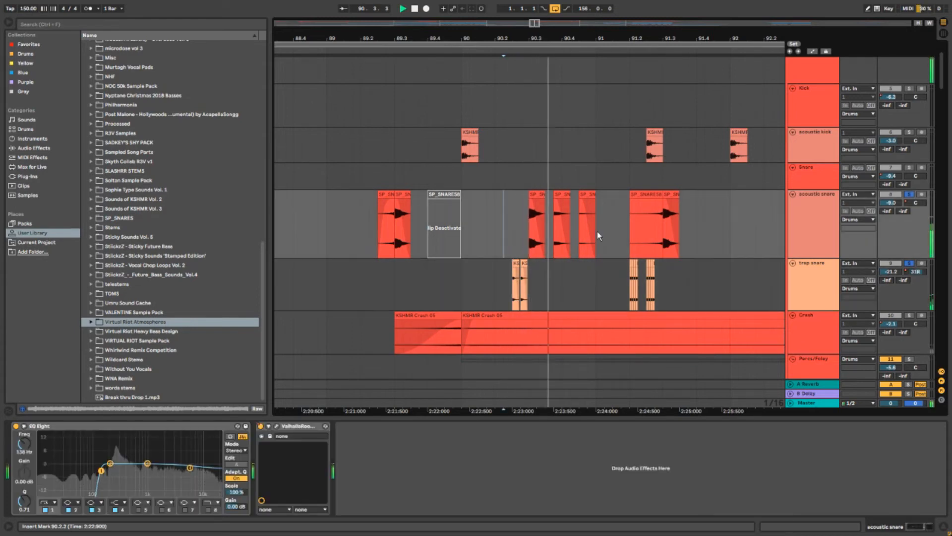
Step: Solo the summet perc loop track and play its Break clips from bar 90
scroll(451, 236, "down", 1)
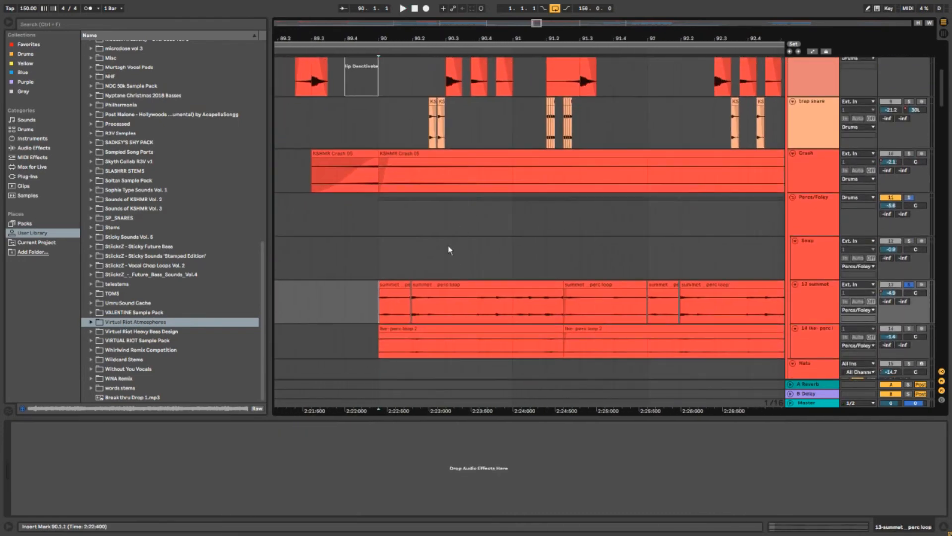
scroll(448, 245, "down", 2)
scroll(383, 219, "up", 2)
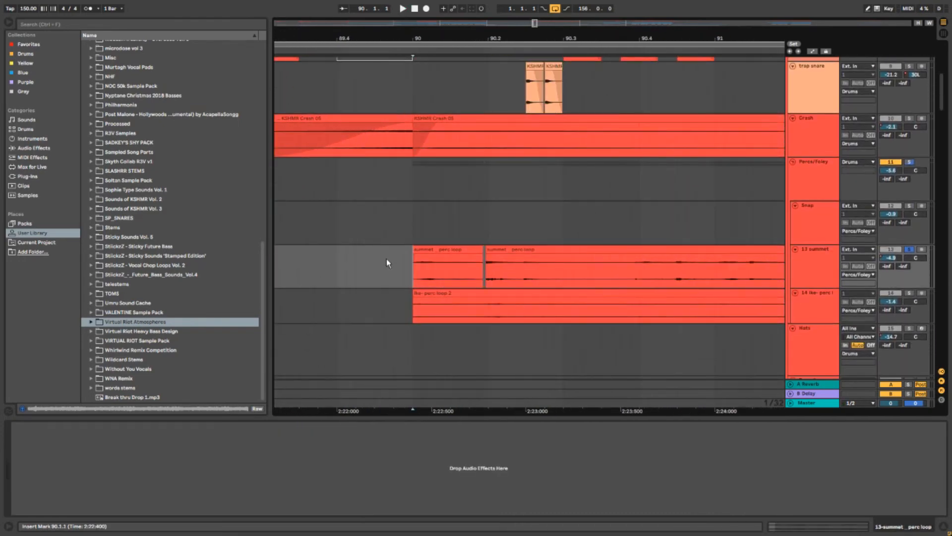
key("space")
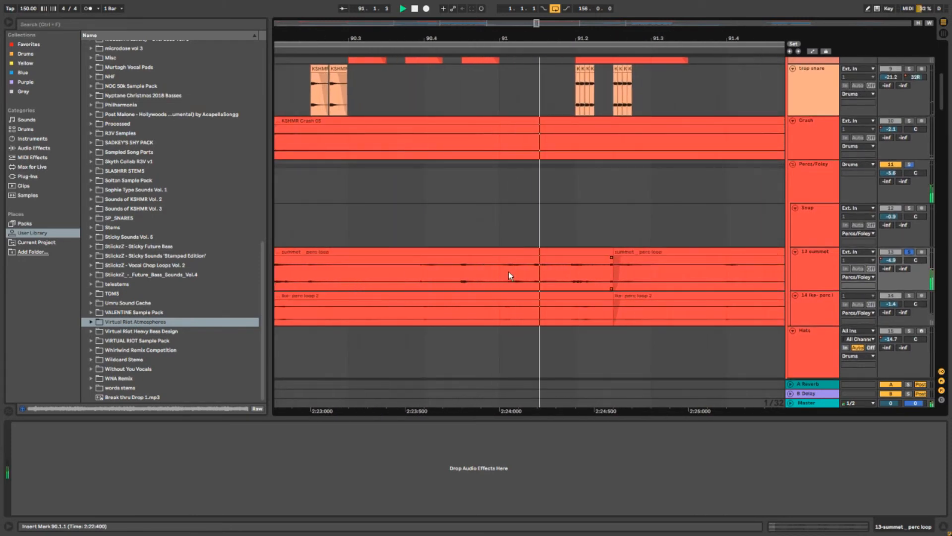
scroll(510, 271, "down", 4)
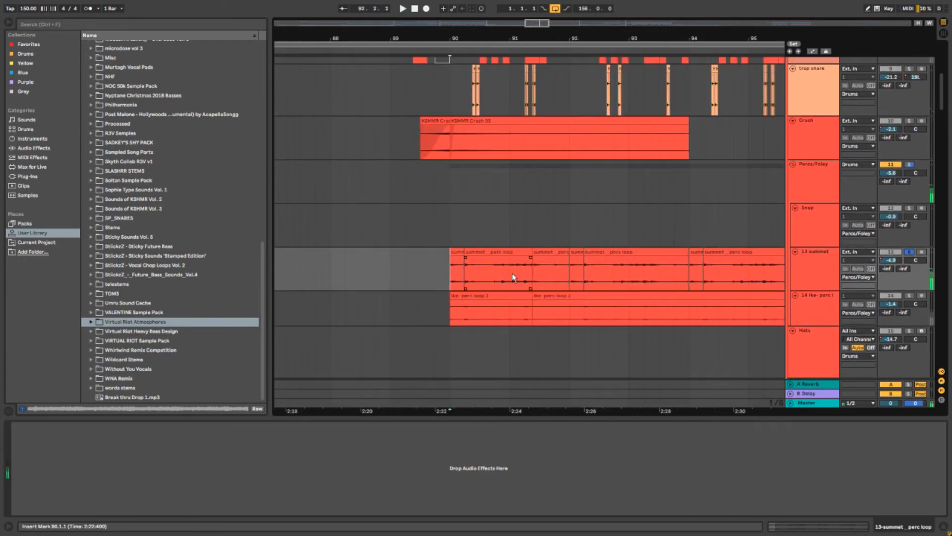
Step: Play the soloed ike- perc loop 2 track from bar 90 and switch to hearing the whole Percs/Foley group
left_click(452, 313)
scroll(457, 313, "up", 2)
key("s")
key("space")
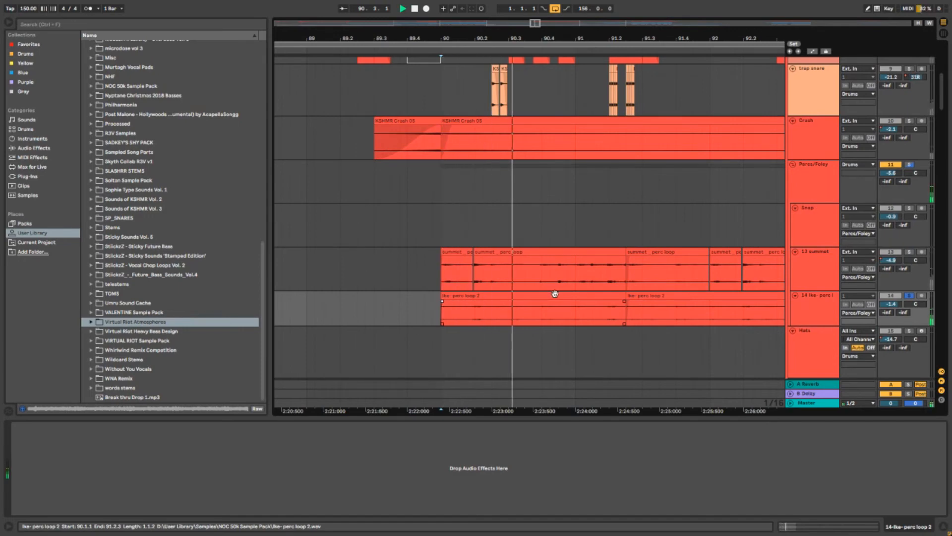
left_click_drag(626, 300, 521, 296)
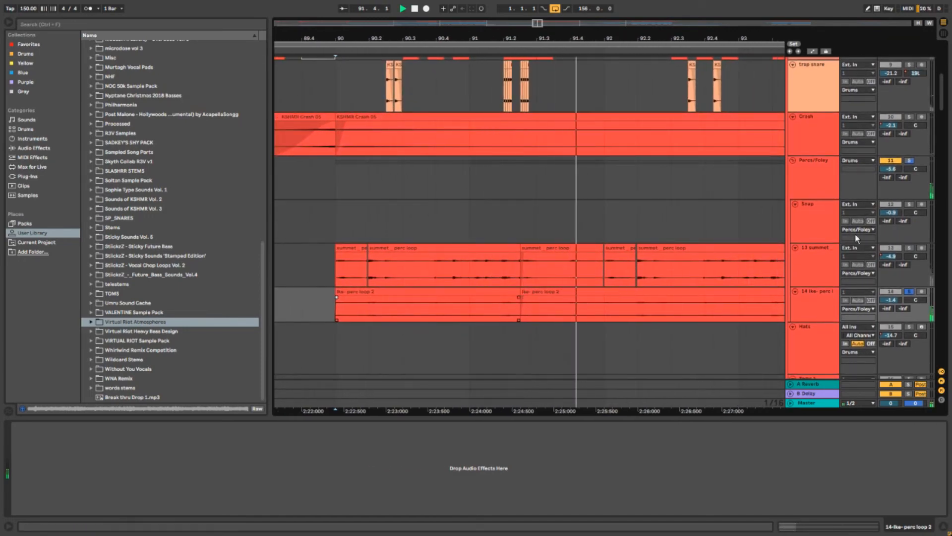
left_click(909, 161)
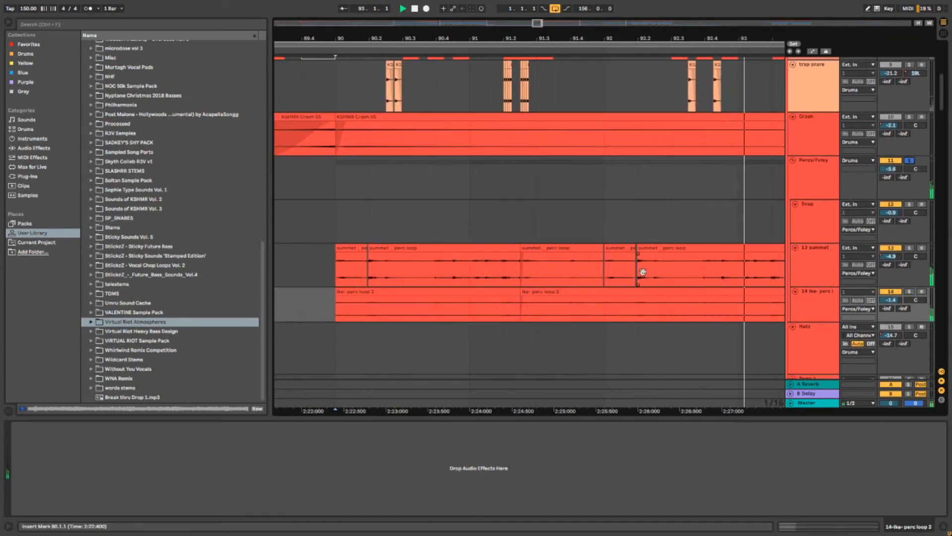
left_click_drag(643, 272, 476, 262)
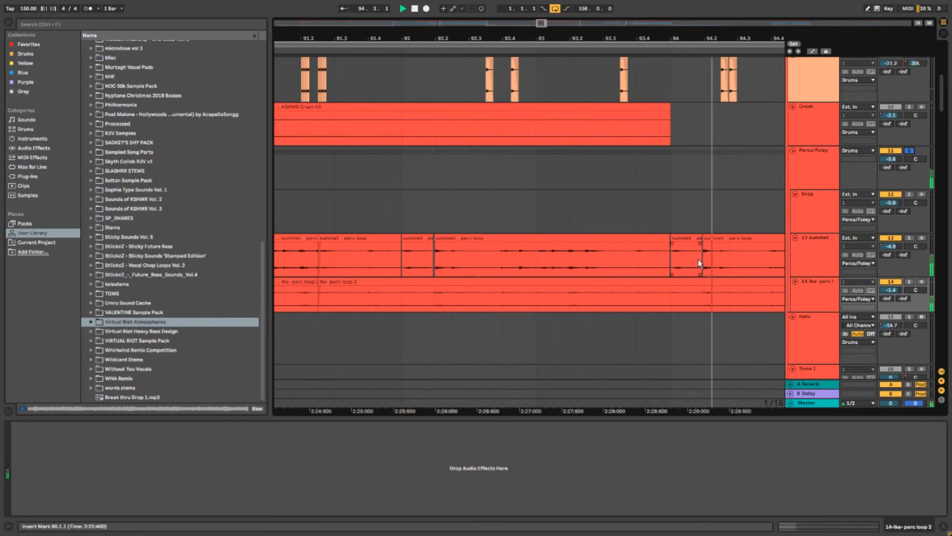
Step: Stop playback, clear the Percs/Foley solo and select the Break's first half from bar 73 to 89 on that group
scroll(697, 259, "down", 5)
left_click_drag(940, 110, 941, 127)
left_click_drag(941, 84, 941, 91)
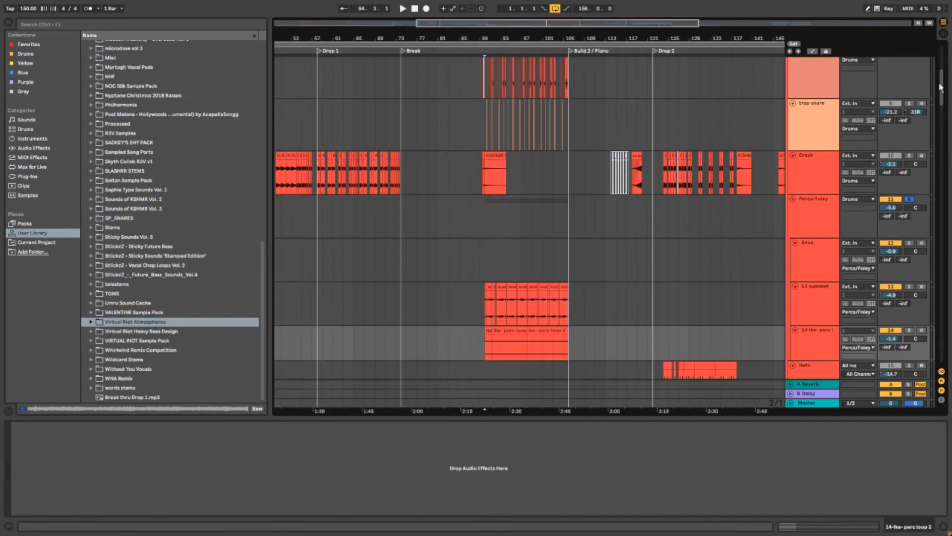
scroll(504, 221, "up", 3)
left_click_drag(490, 244, 574, 249)
left_click_drag(396, 249, 479, 252)
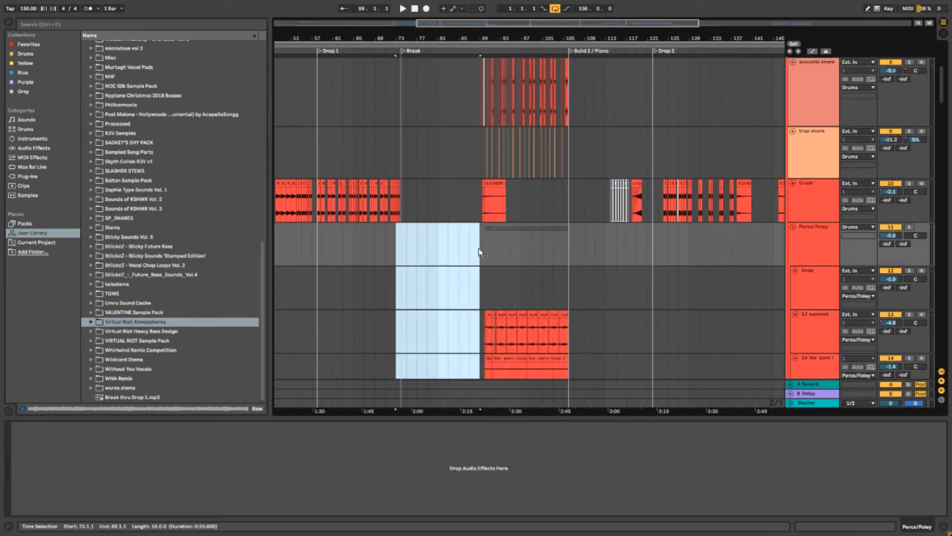
Step: Play the Build 2 / Piano section from bar 106 with all tracks audible and bring the Piano track into view
scroll(569, 245, "up", 4)
left_click(569, 246)
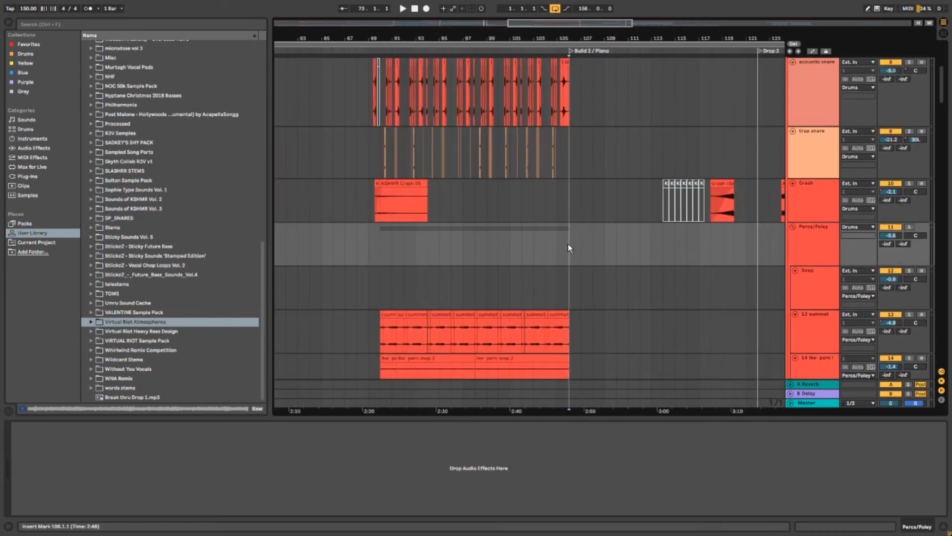
key("space")
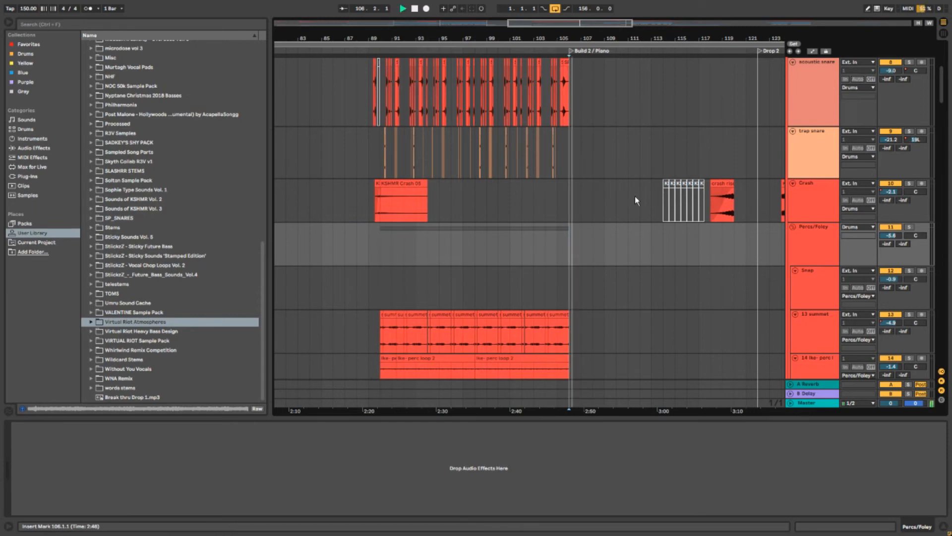
left_click_drag(944, 79, 947, 295)
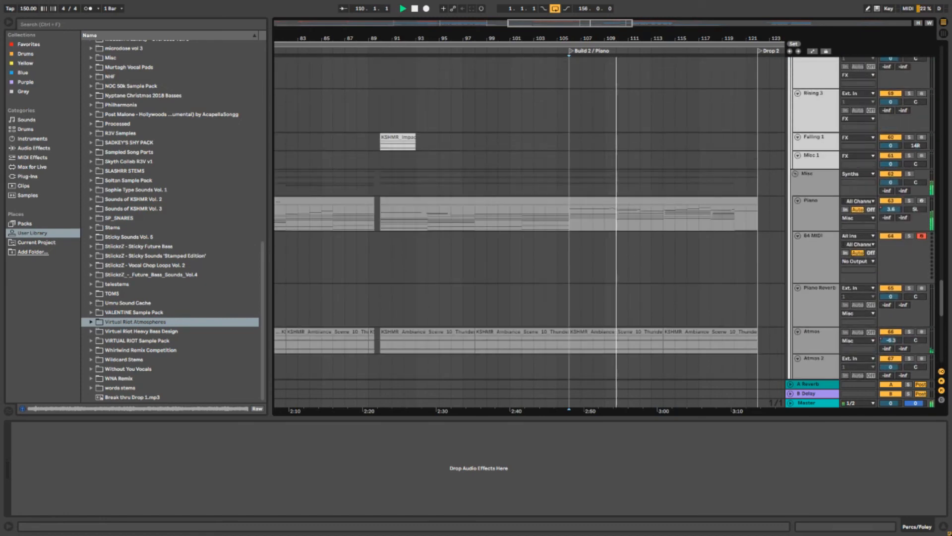
Step: Solo the Piano track, open its Break clip in the note editor and play it from 8.2.1 within the clip
left_click(568, 223)
scroll(580, 223, "up", 3)
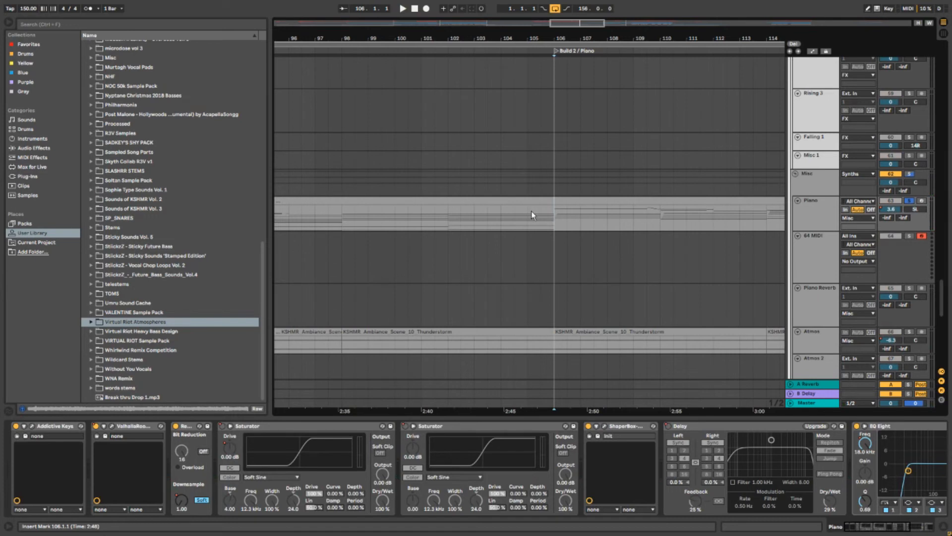
double_click(517, 198)
left_click(548, 344)
key("space")
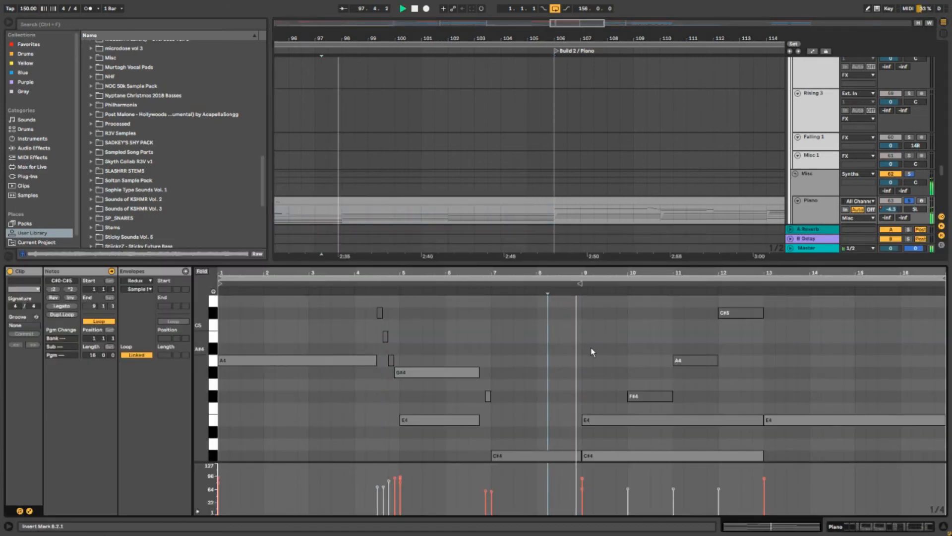
key("space")
Step: Open the Piano's Build 2 clip in the note editor and play it from its start at bar 106
double_click(557, 221)
scroll(392, 194, "down", 3)
left_click_drag(561, 170, 461, 163)
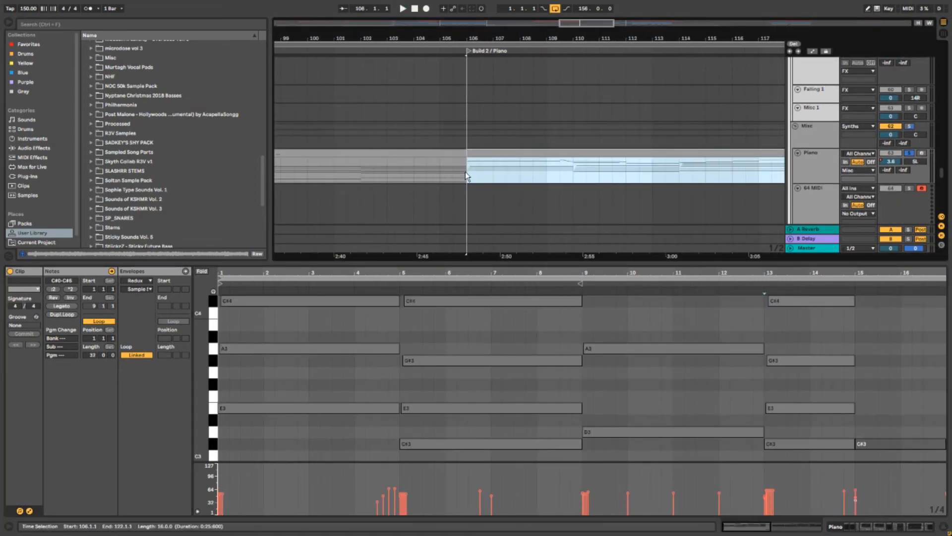
scroll(354, 353, "down", 3)
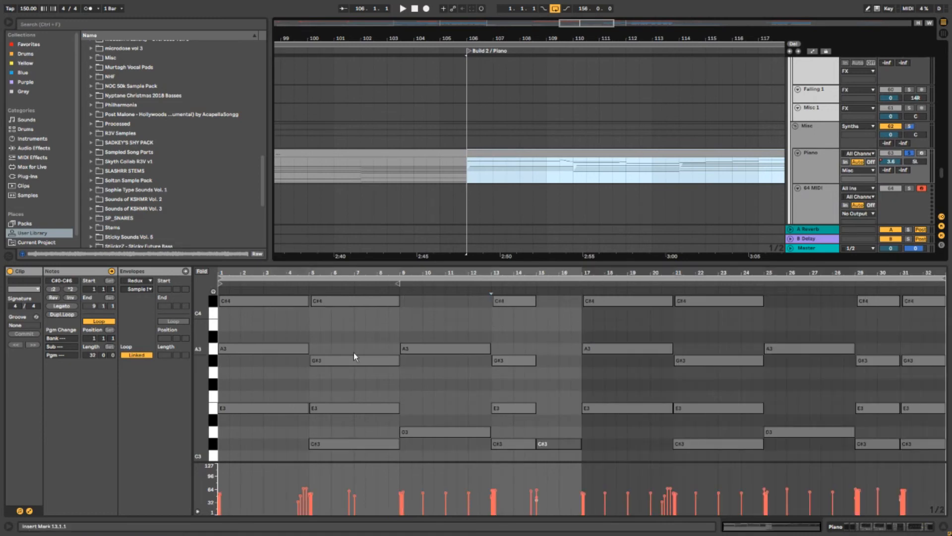
left_click(229, 326)
key("space")
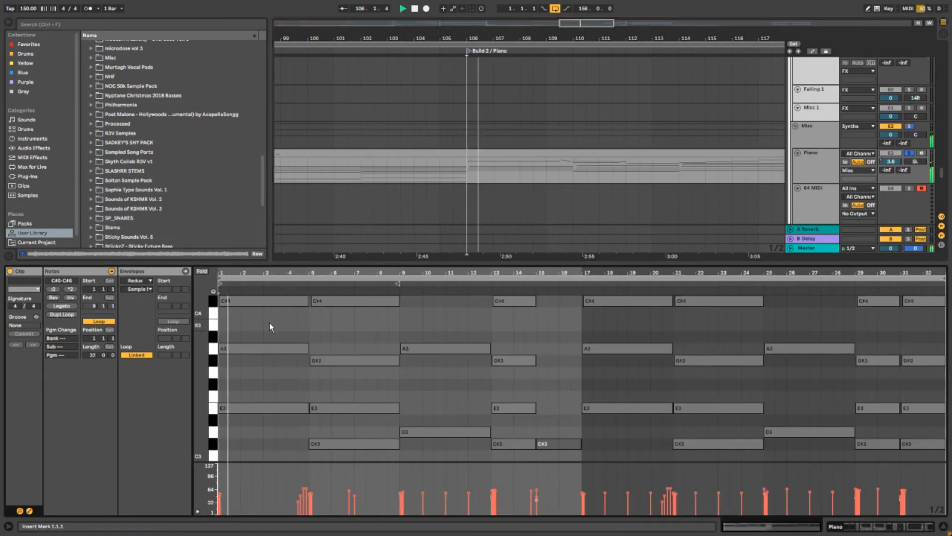
Step: Examine the higher chord and melody notes of the Build 2 Piano clip during playback and close the note editor
scroll(277, 327, "up", 4)
scroll(317, 339, "up", 5)
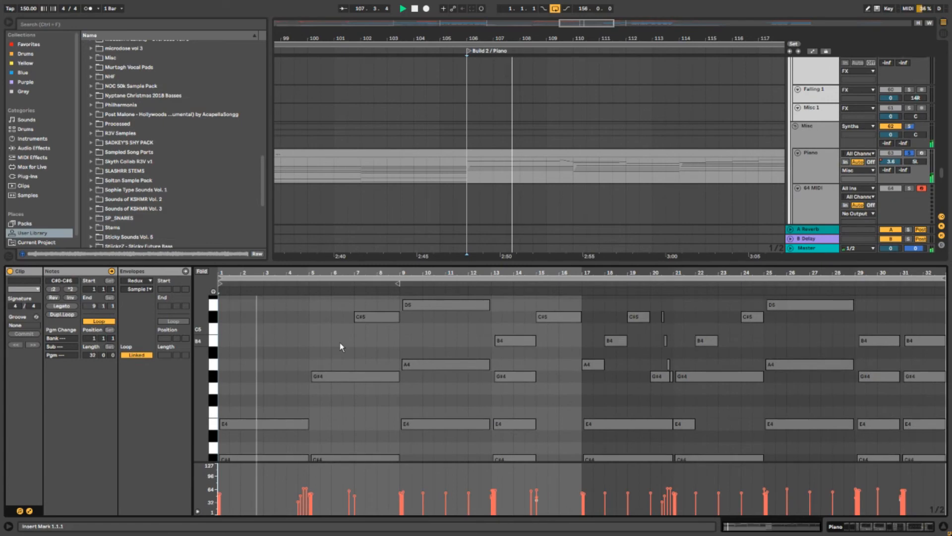
scroll(292, 355, "up", 2)
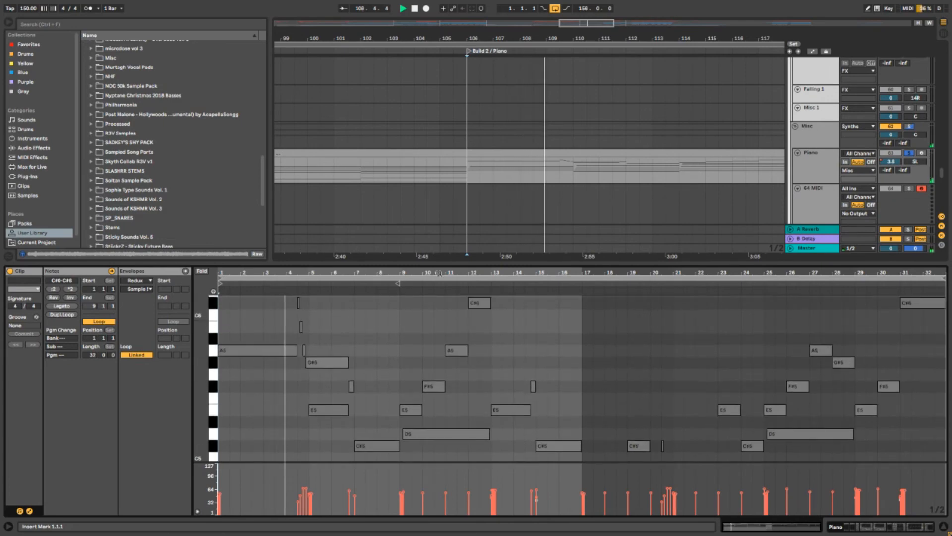
double_click(467, 264)
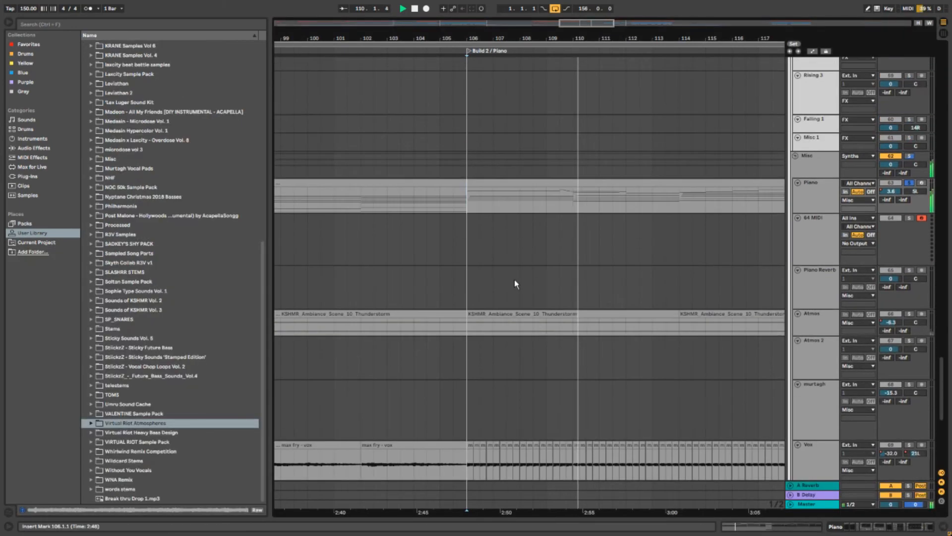
Step: Play the second half of Build 2 from bar 114 with all tracks audible
left_click_drag(944, 371, 944, 430)
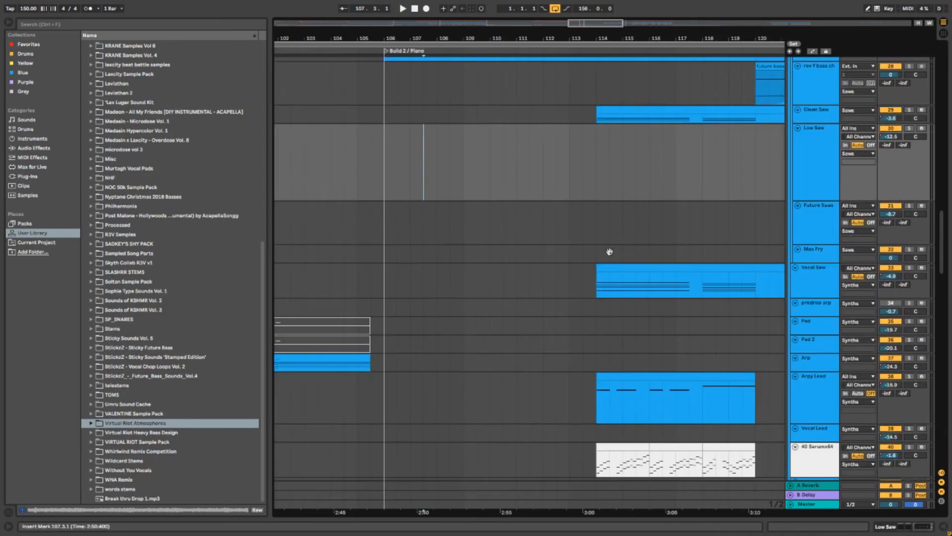
left_click_drag(615, 258, 554, 230)
left_click(540, 209)
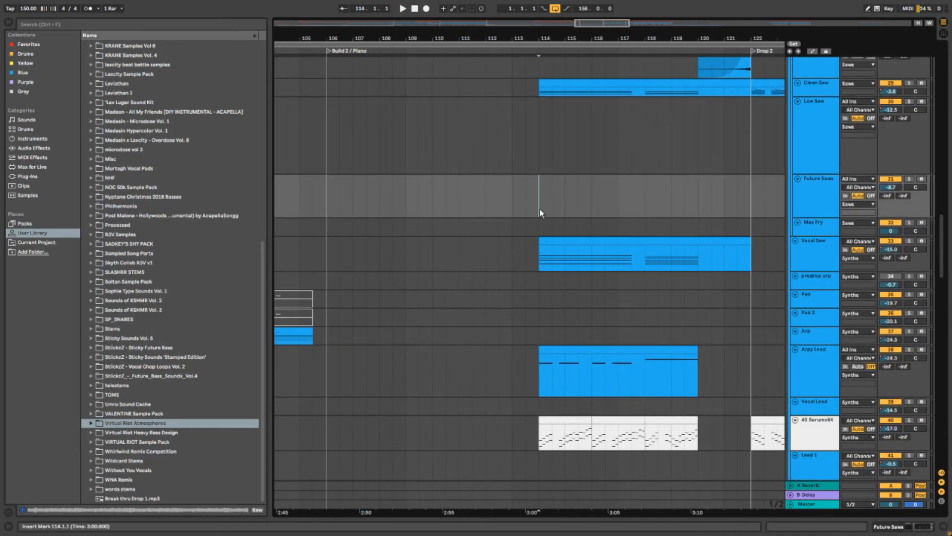
scroll(540, 224, "down", 2)
key("space")
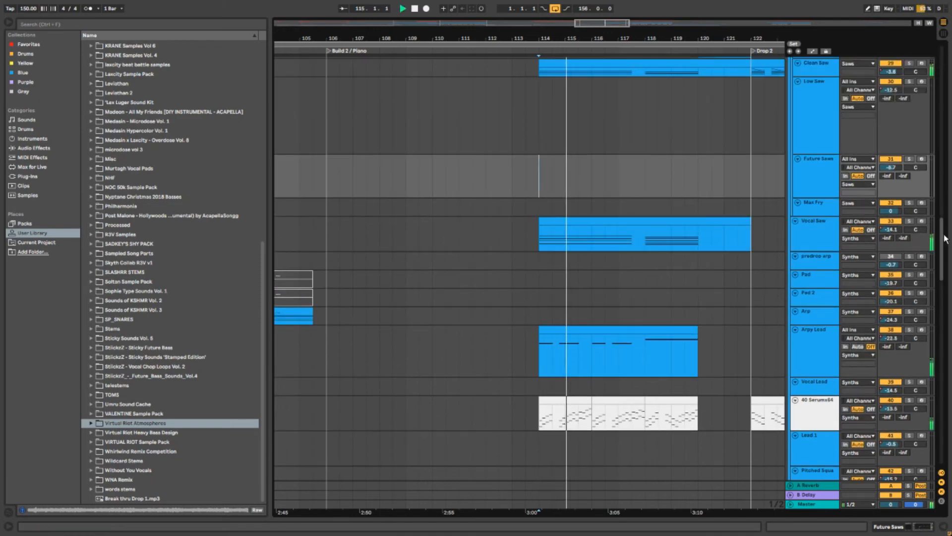
key("space")
Step: Solo the Kick track and play its Build 2 pattern from bar 114
left_click_drag(943, 237, 922, 51)
left_click(910, 150)
key("space")
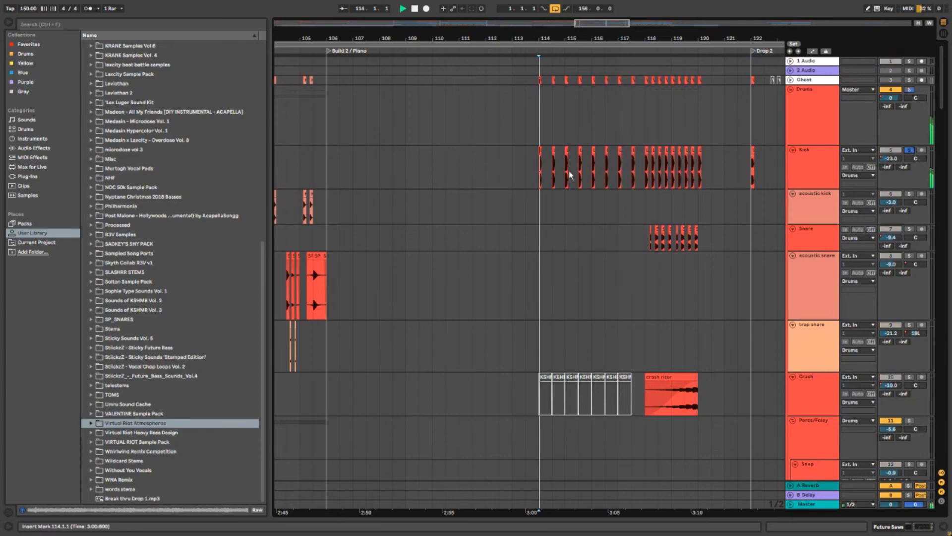
key("space")
Step: Solo the Clean Saw track and play its Build 2 chords from bar 114
left_click_drag(941, 98, 947, 238)
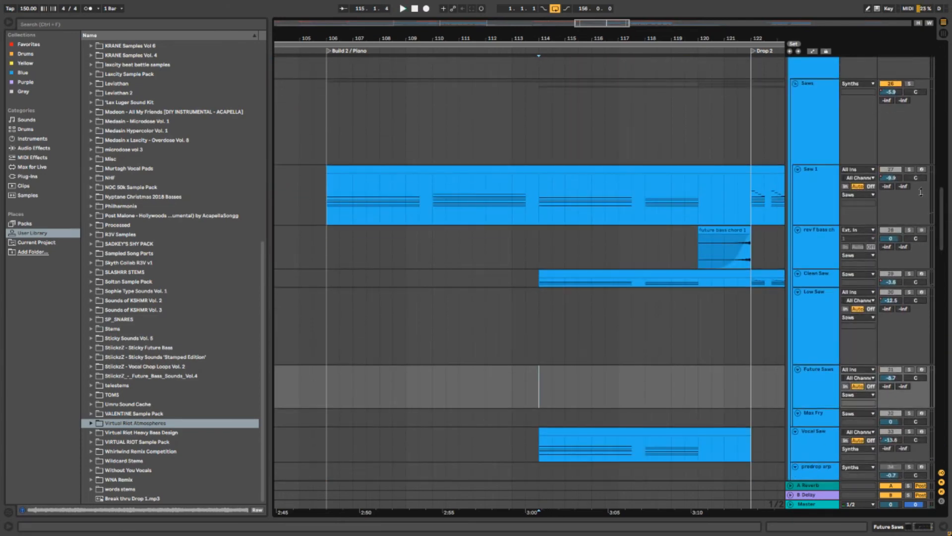
left_click(909, 275)
key("space")
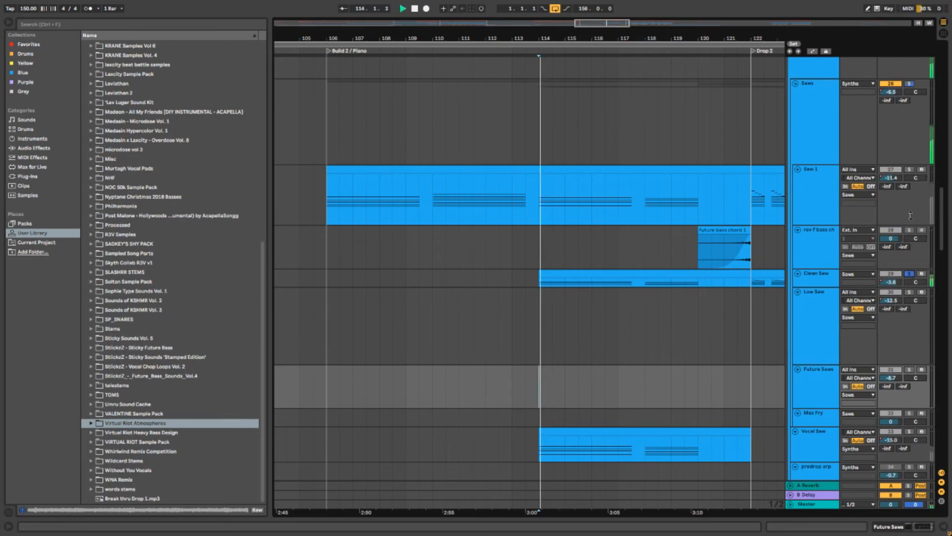
scroll(862, 260, "down", 3)
scroll(862, 260, "down", 3)
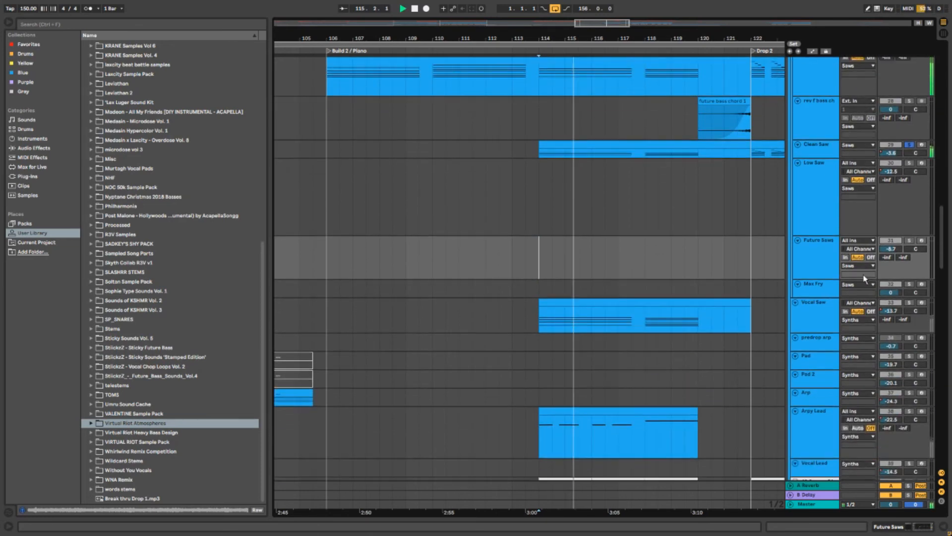
key("space")
Step: Solo and play the Vocal Saw and Arpy Lead tracks one after the other from bar 114
left_click(909, 303)
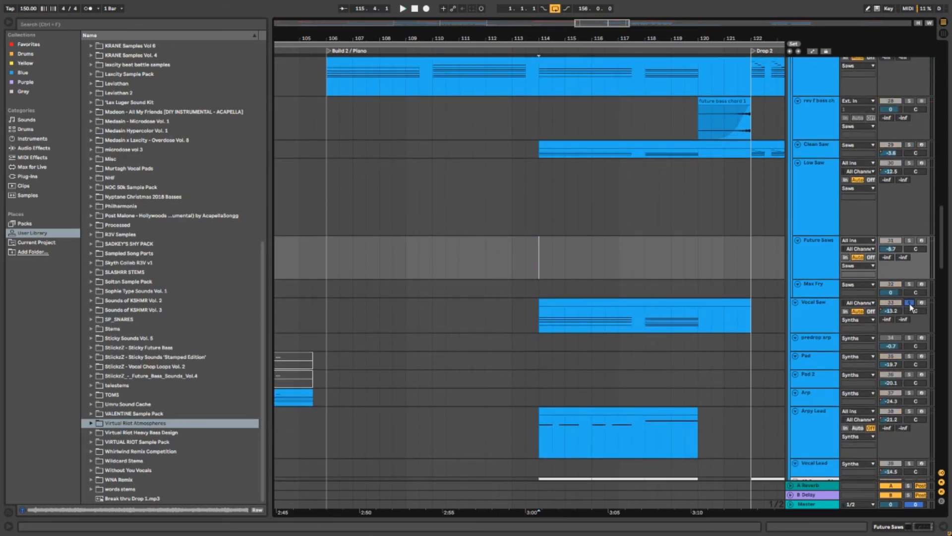
left_click(529, 329)
key("space")
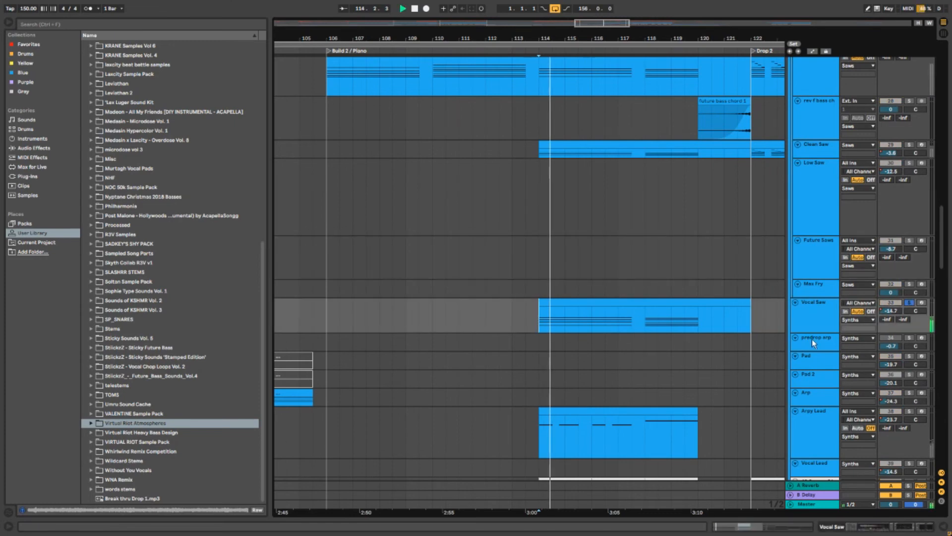
scroll(836, 340, "down", 3)
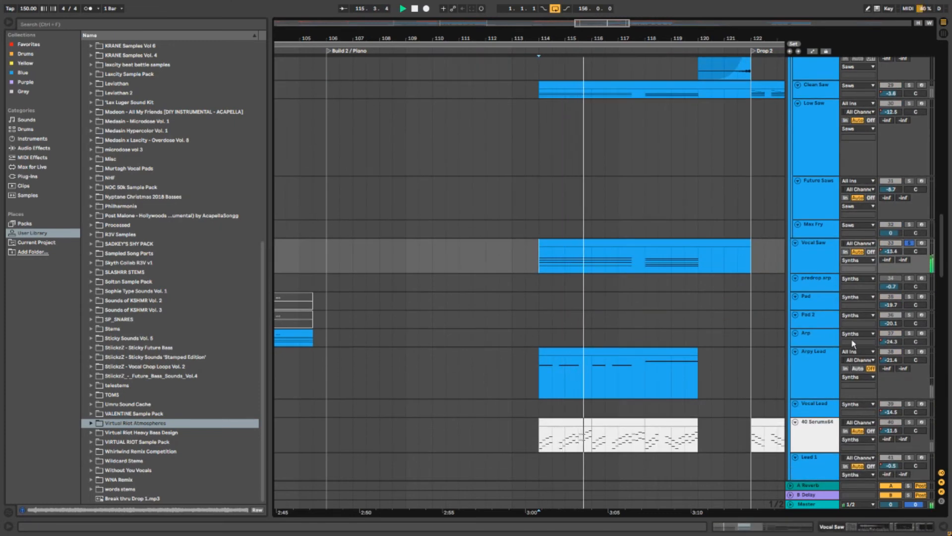
scroll(912, 354, "down", 3)
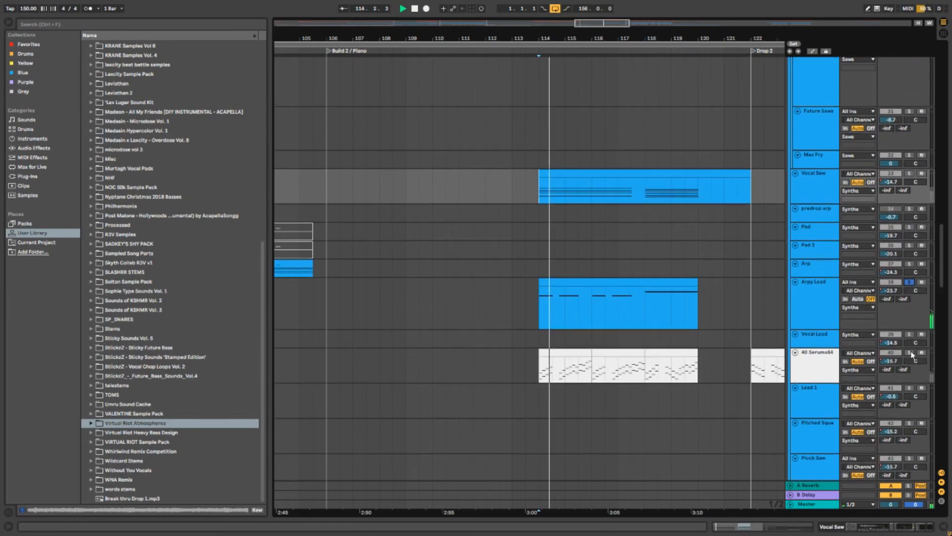
Step: Solo the 40 Serumx64 track and play its arpeggio in Build 2 from bar 114
left_click(911, 352)
scroll(576, 353, "down", 1)
key("space")
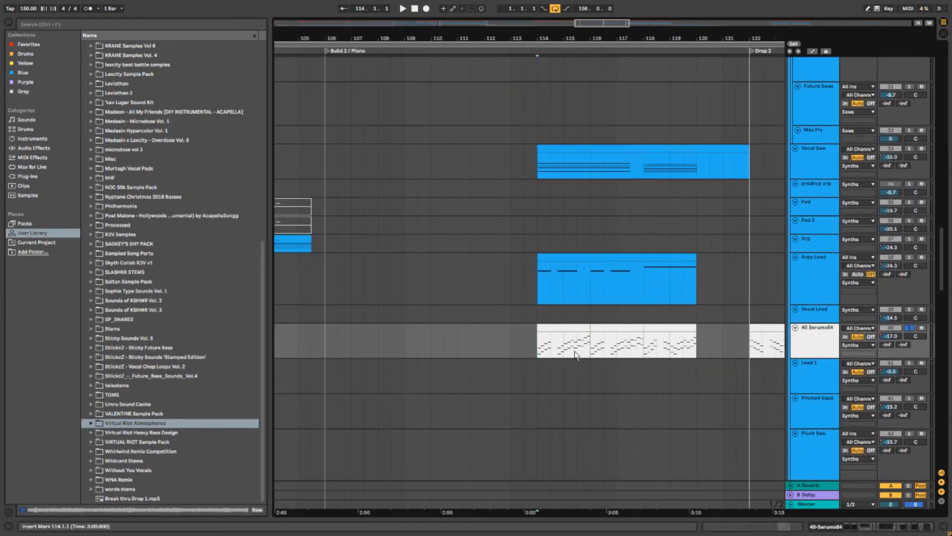
scroll(568, 353, "right", 1)
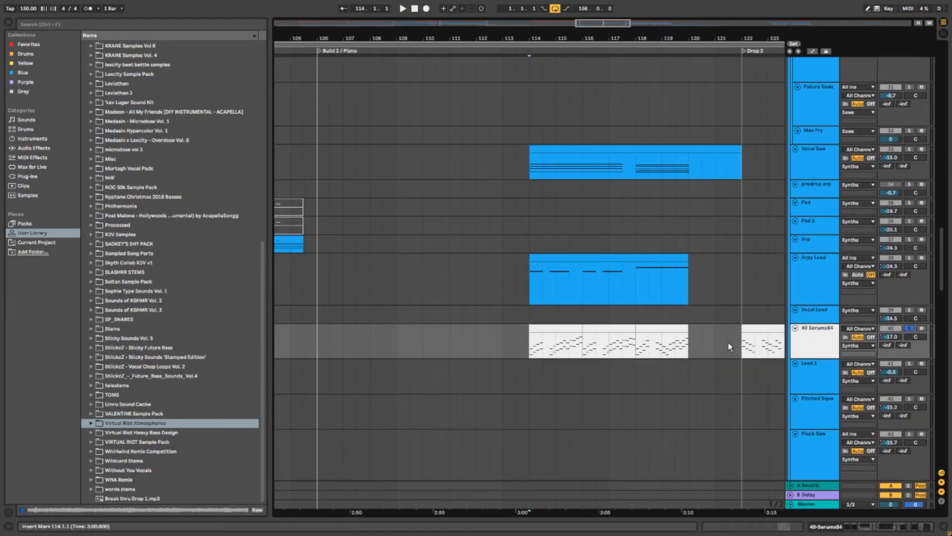
key("space")
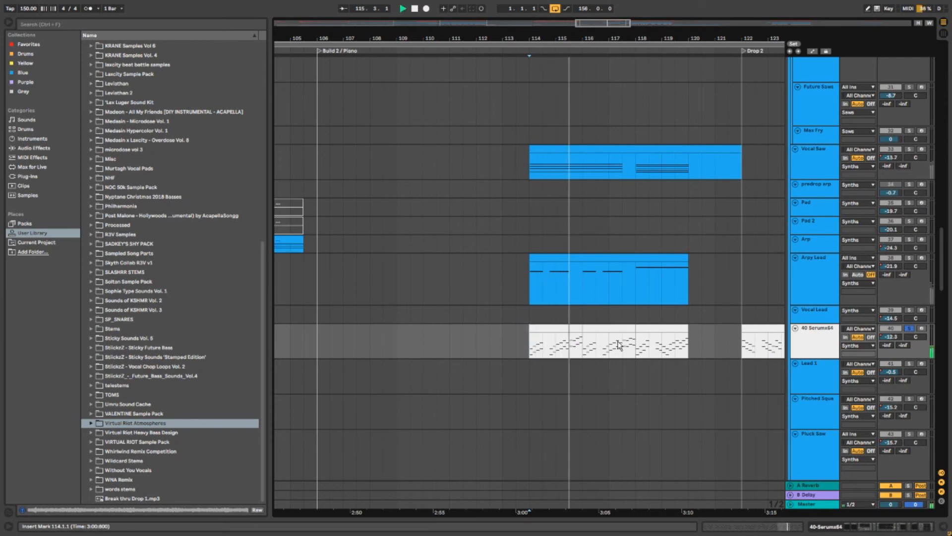
key("space")
Step: Examine the Arpy Lead and other synth clips in Build 1 and Drop 1 with all tracks unsoloed
scroll(625, 366, "down", 1)
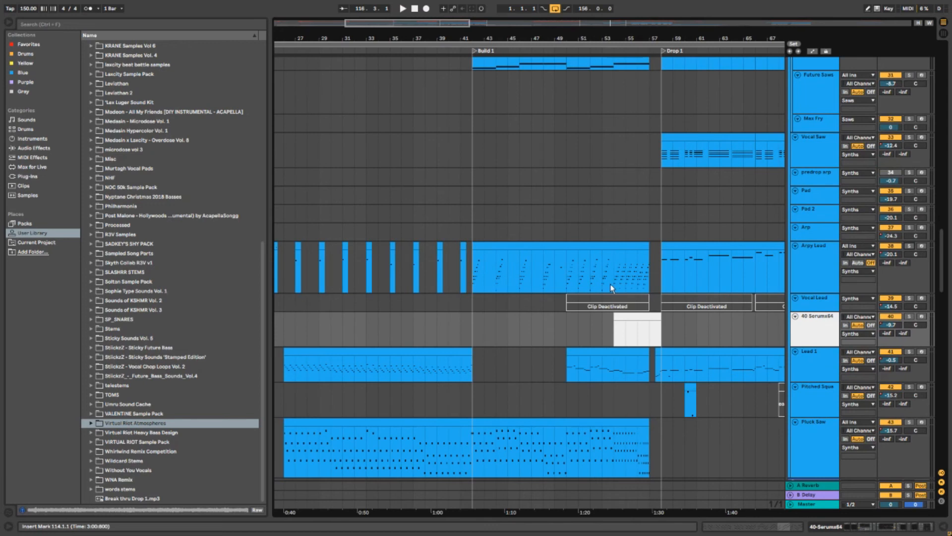
scroll(616, 285, "down", 3)
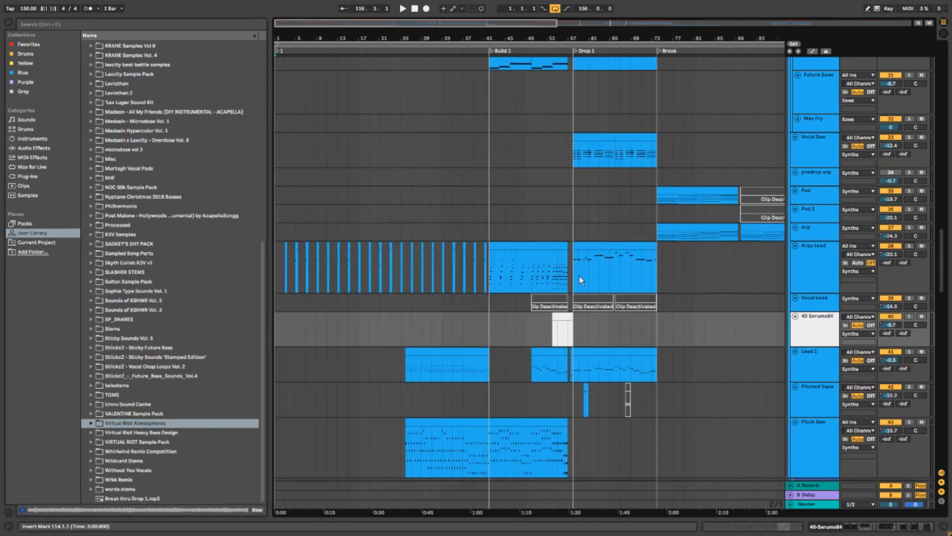
scroll(580, 277, "up", 2)
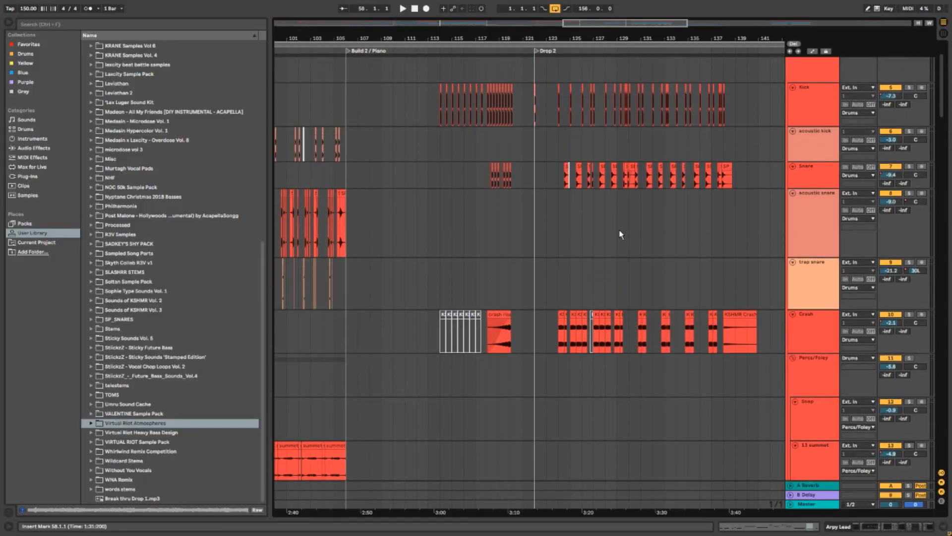
Step: Solo the Hats track and play its Drop 2 pattern from bar 124
scroll(731, 257, "down", 6)
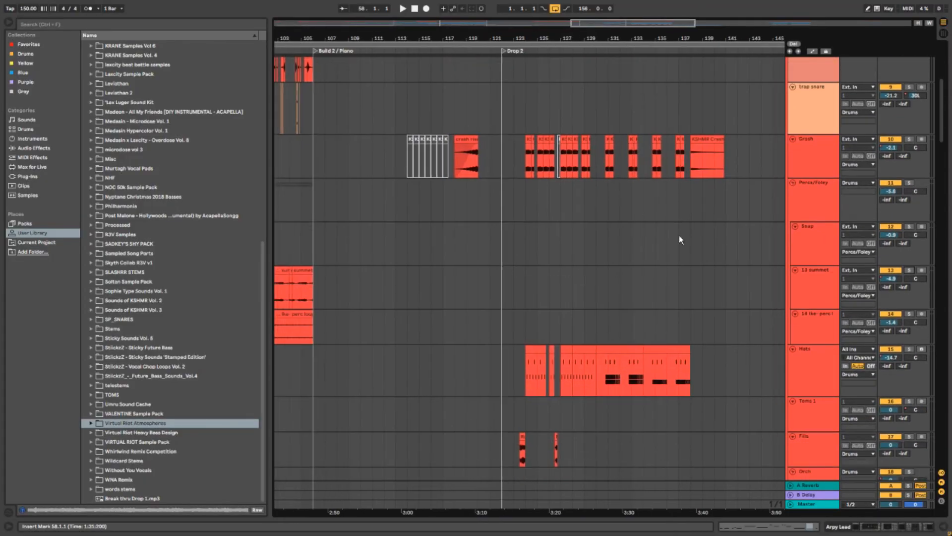
scroll(681, 240, "down", 2)
scroll(681, 240, "right", 3)
left_click(460, 329)
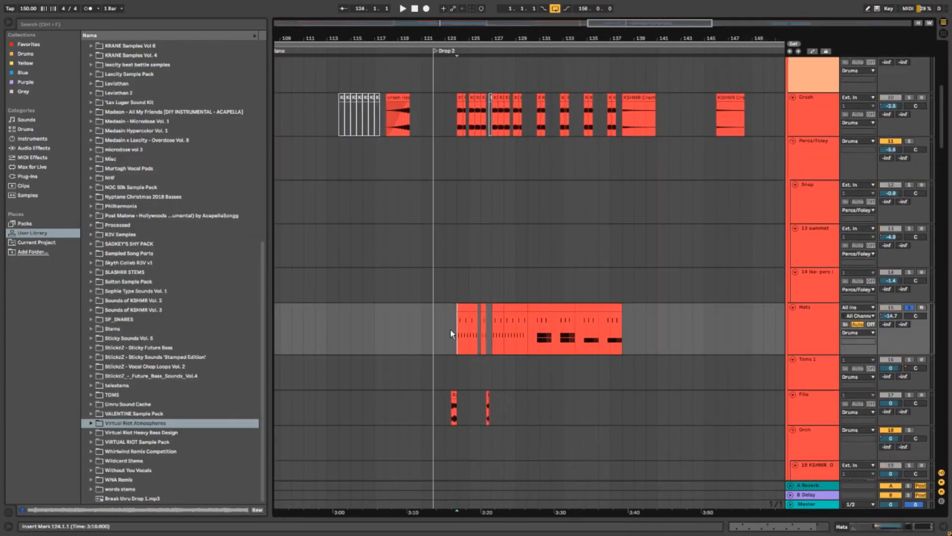
key("plus")
key("plus")
key("space")
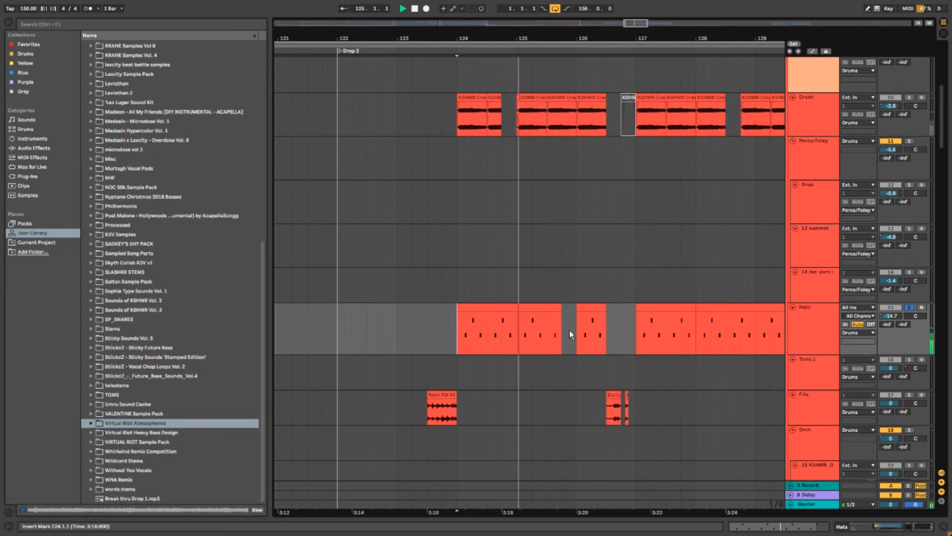
scroll(496, 324, "right", 2)
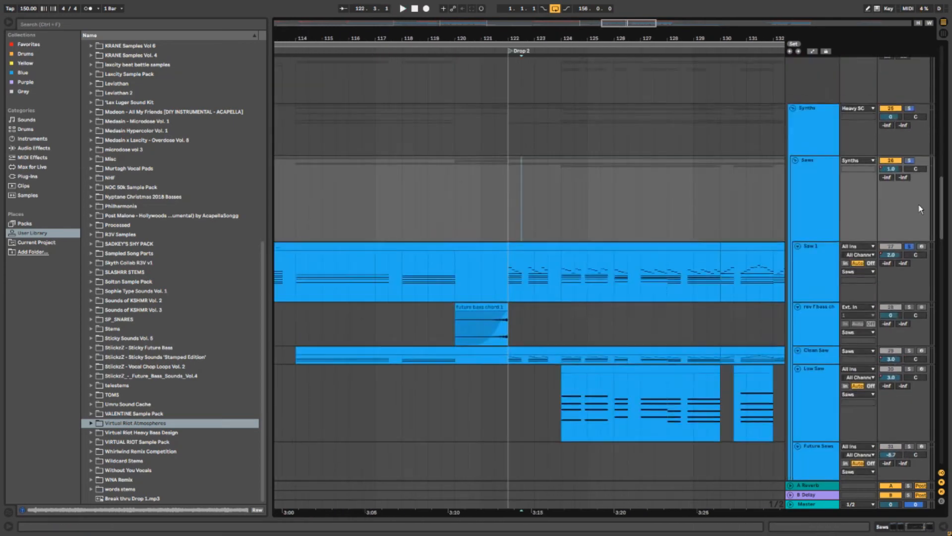
Step: Solo the 40 Serumx64 track, play it from the start of Drop 2 at bar 122 and show its device chain
scroll(918, 204, "down", 6)
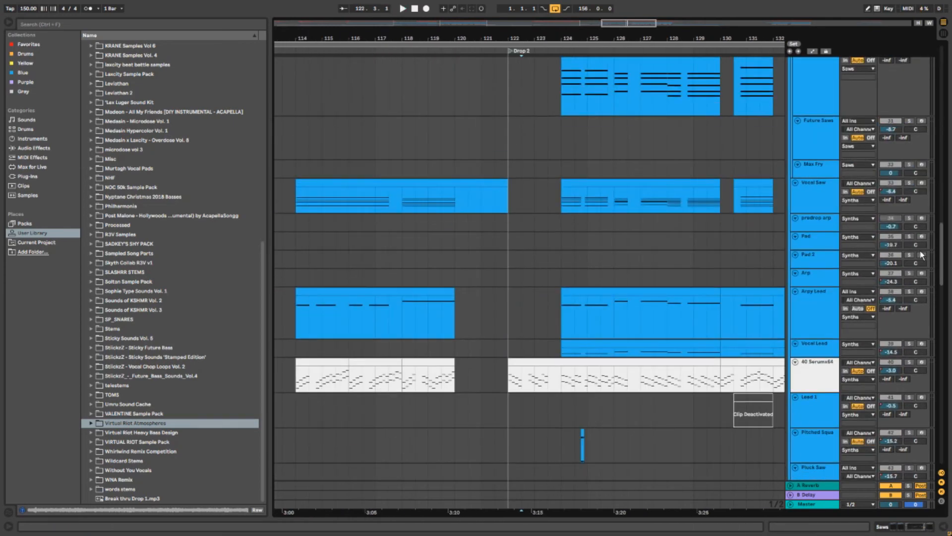
scroll(891, 341, "down", 1)
scroll(621, 339, "down", 3)
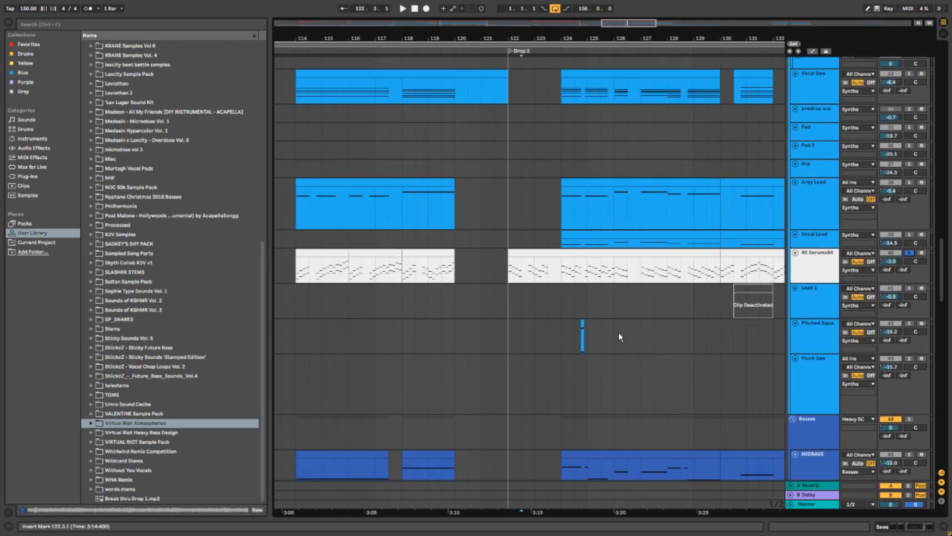
key("space")
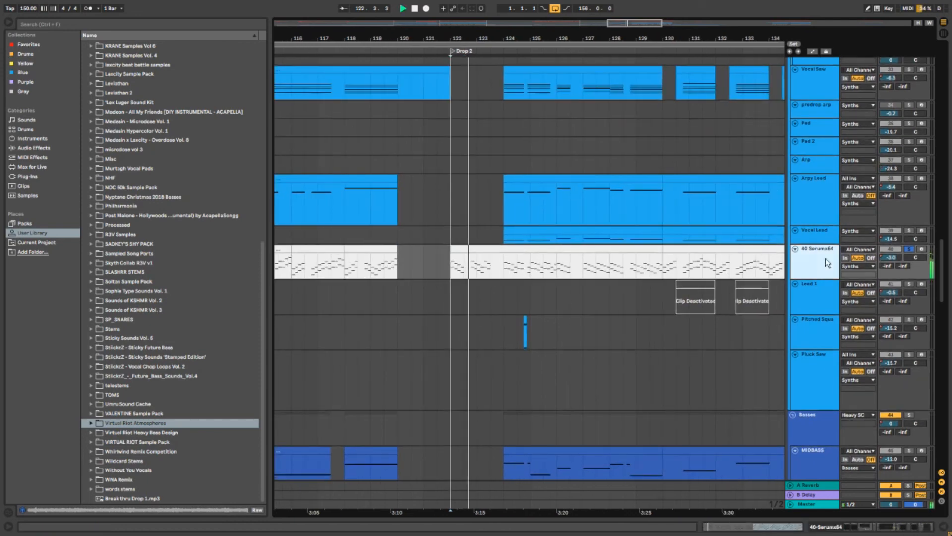
key("shift+Tab")
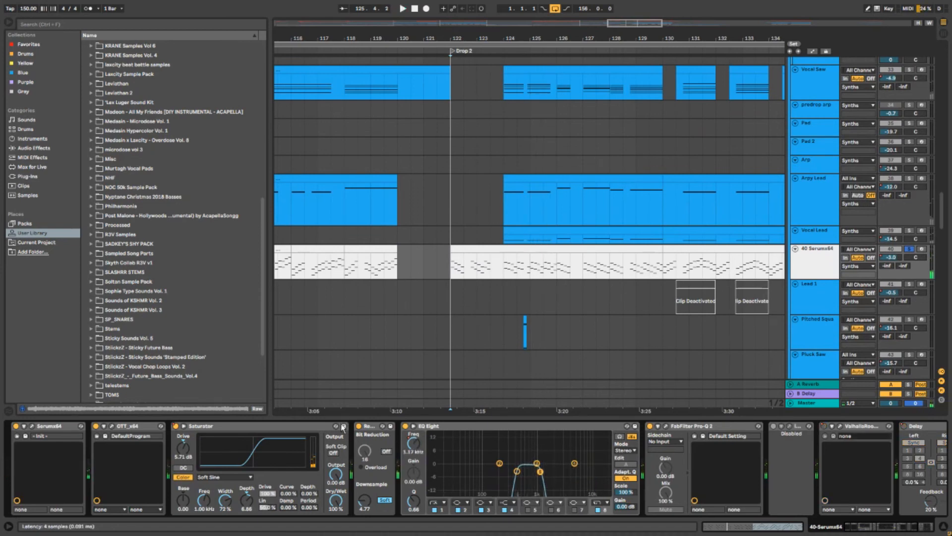
Step: Compare the 40 Serumx64 sound from bar 124 with the downsampling effect bypassed and re-enabled
left_click(359, 426)
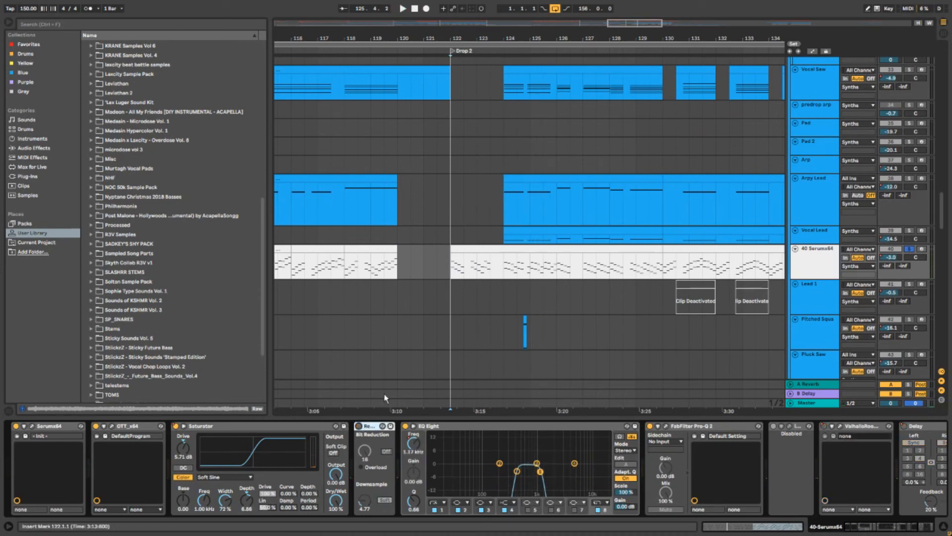
left_click(505, 271)
key("space")
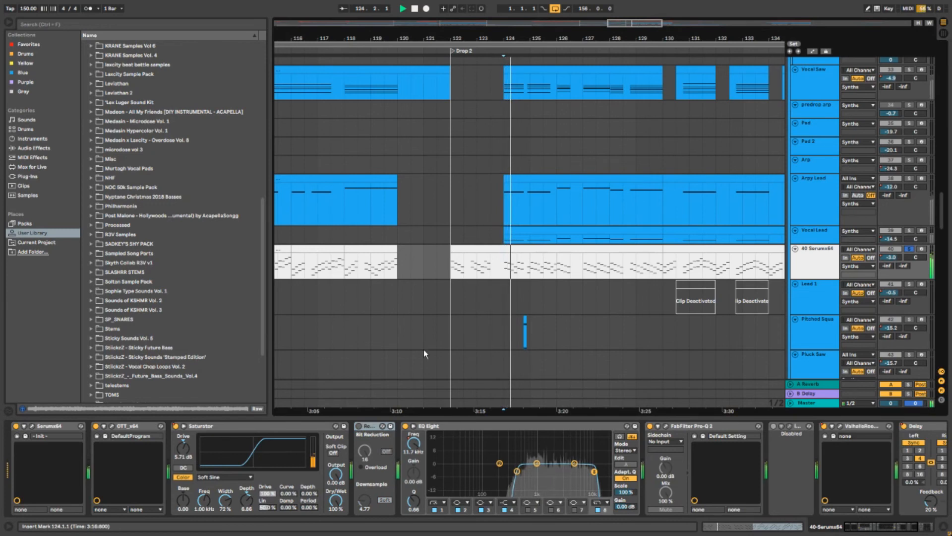
left_click(358, 426)
key("space")
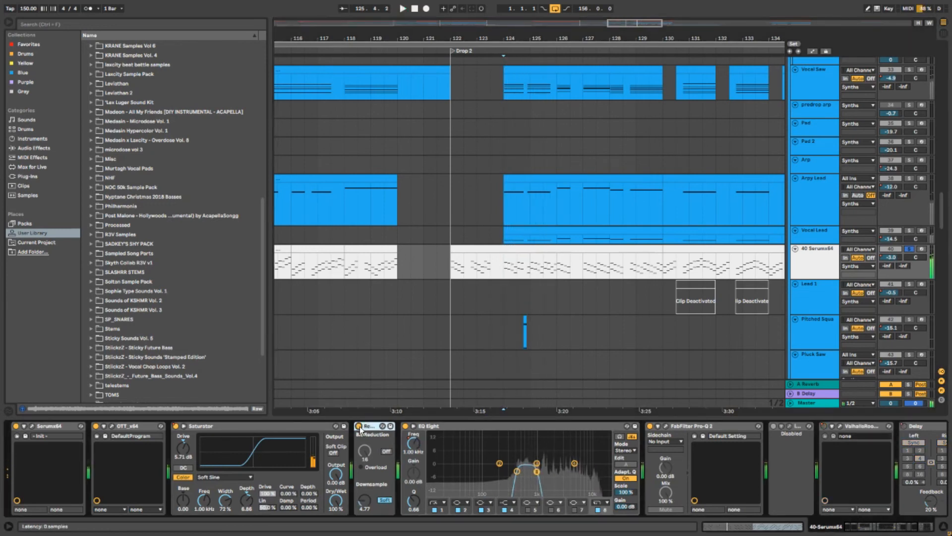
Step: Solo the Saw 1 track and select its first Drop 2 chord from 122.1.1 to 122.3.1
left_click(453, 272)
scroll(490, 284, "up", 1)
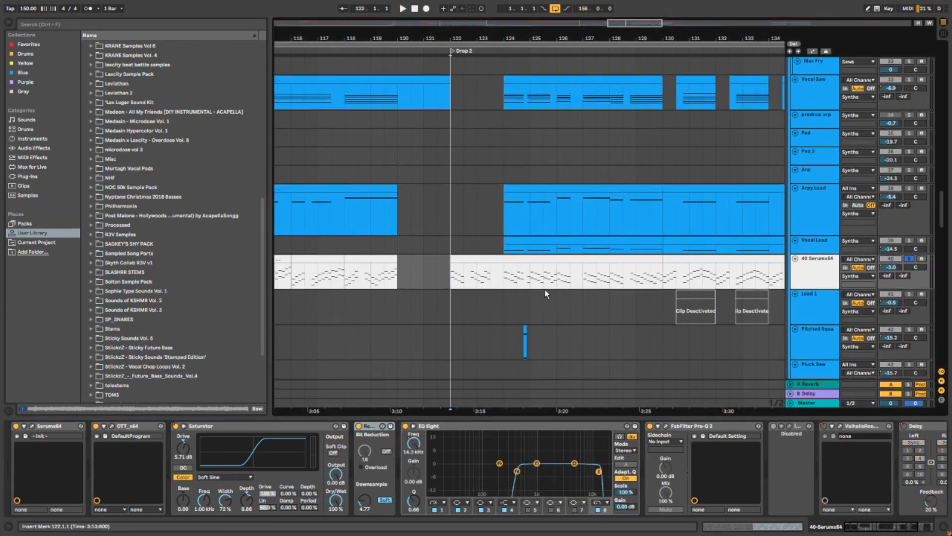
scroll(617, 268, "up", 8)
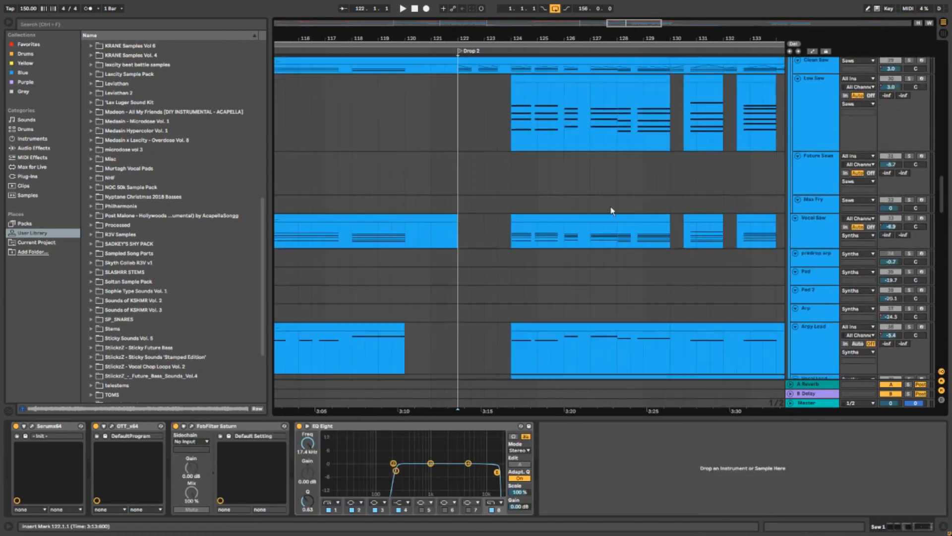
scroll(469, 192, "up", 1)
key("s")
scroll(466, 170, "up", 2)
left_click_drag(456, 171, 477, 171)
scroll(479, 166, "down", 1)
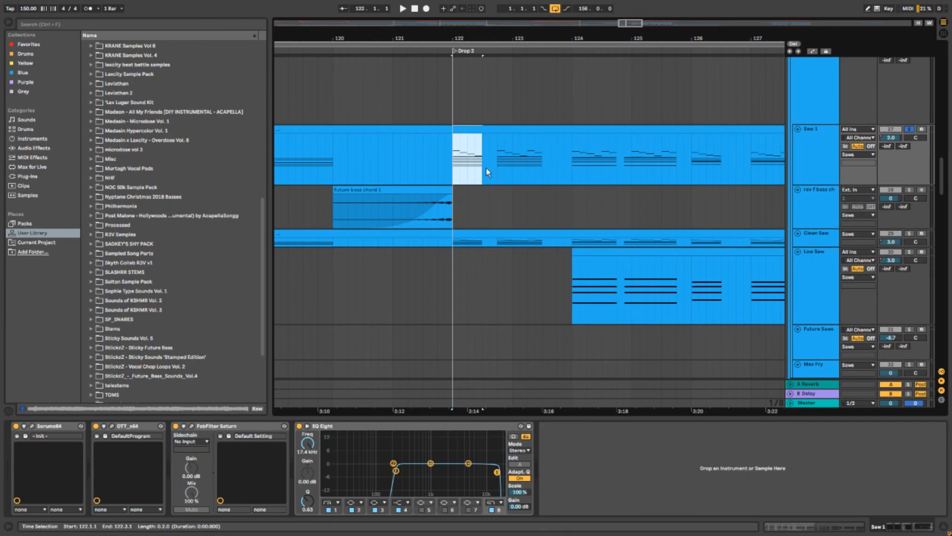
Step: Compare the Saw 1 clip with the 40 Serumx64 arpeggio at the start of Drop 2
left_click(490, 172)
scroll(469, 170, "down", 7)
scroll(564, 180, "down", 10)
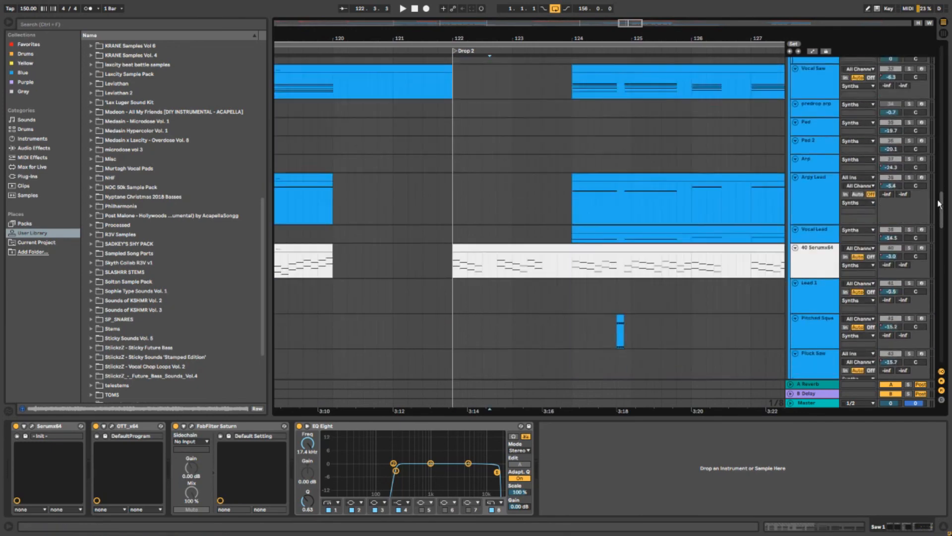
scroll(561, 157, "up", 10)
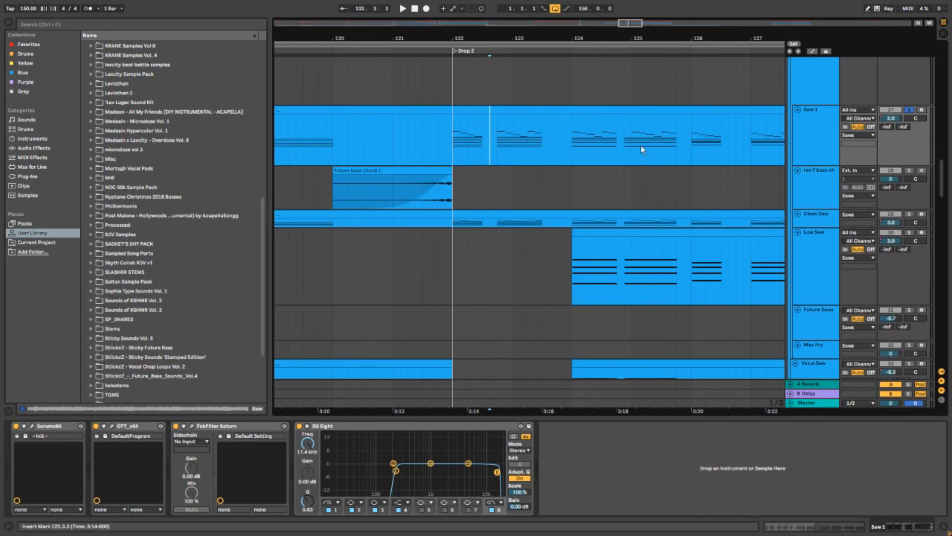
Step: Open the Saw 1 Drop 2 clip in the note editor, play it from its start and examine its melody and chord notes
left_click(538, 108)
left_click(221, 358)
key("space")
scroll(295, 360, "up", 4)
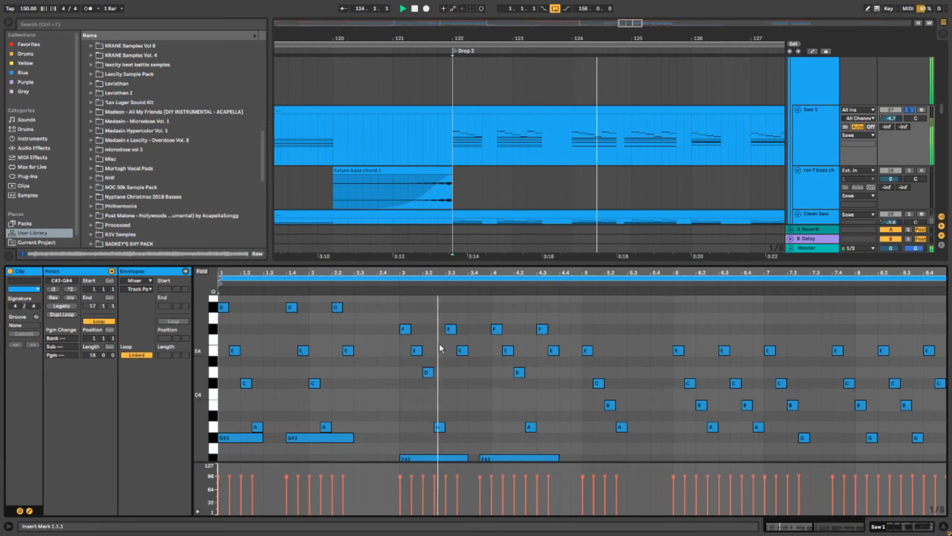
scroll(513, 160, "down", 2)
key("space")
Step: Play the Clean Saw track soloed from bar 124, take it out of solo and close the note editor
left_click(573, 174)
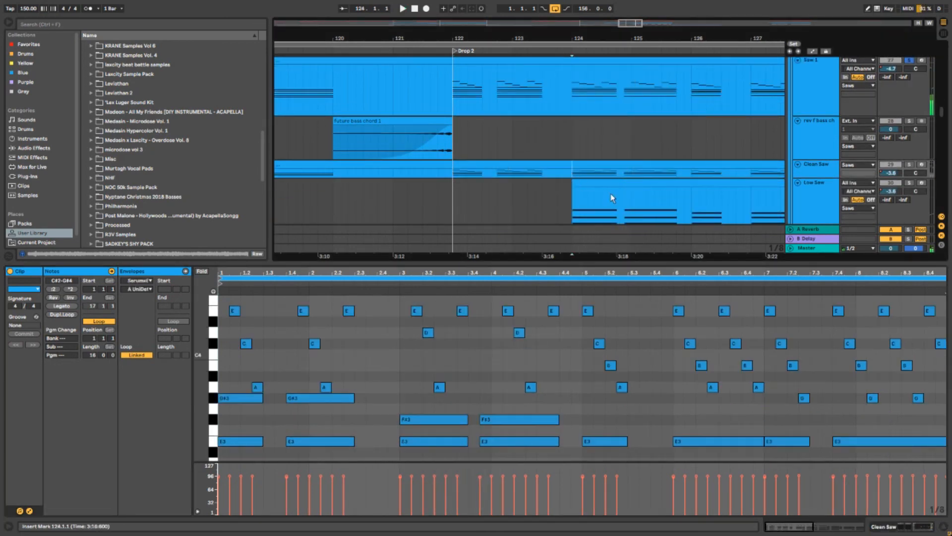
key("space")
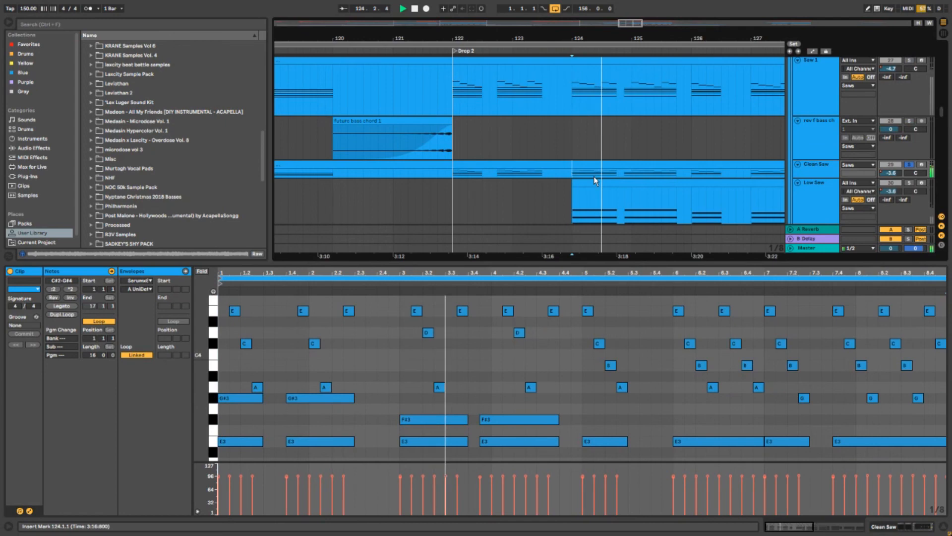
scroll(593, 177, "down", 1)
key("space")
left_click_drag(619, 195, 568, 134)
key("ctrl+alt+l")
left_click_drag(567, 258, 627, 212)
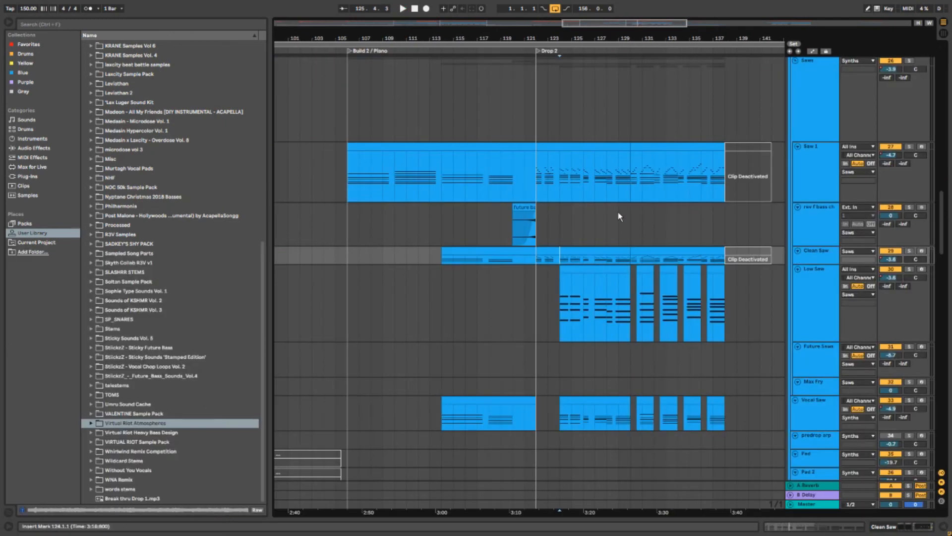
Step: Play the layered Drop 2 saw chords from bar 124 with no track soloed
scroll(631, 222, "up", 3)
left_click(629, 221)
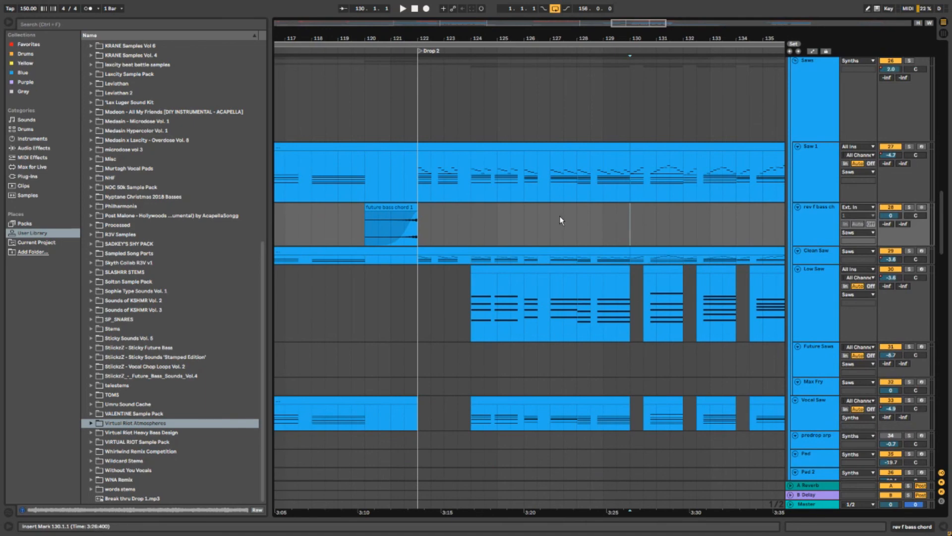
scroll(561, 220, "down", 3)
scroll(534, 190, "left", 5)
scroll(638, 170, "right", 5)
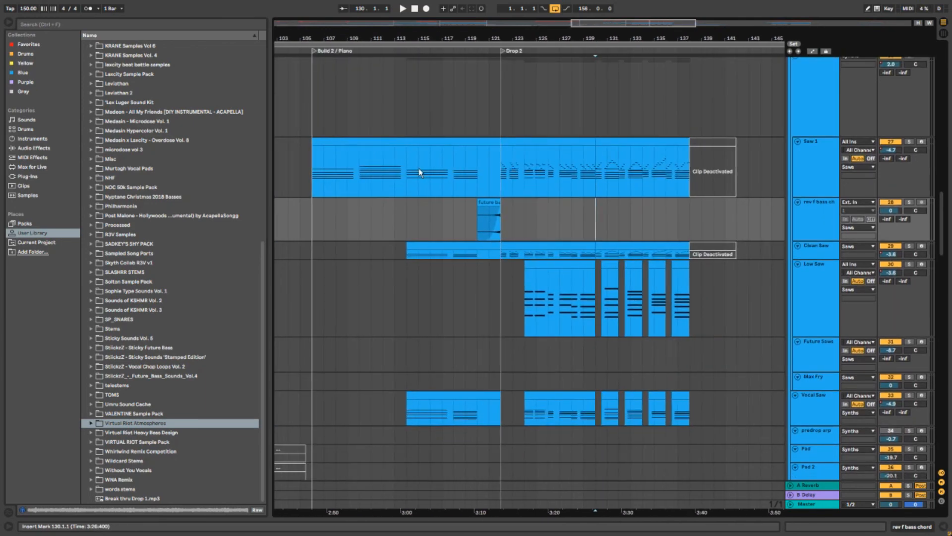
scroll(552, 186, "up", 3)
left_click(491, 181)
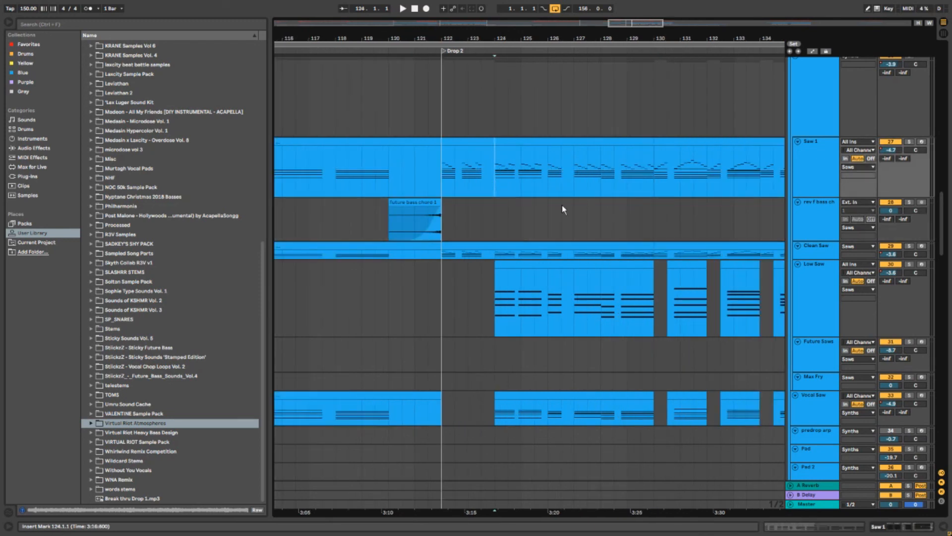
key("space")
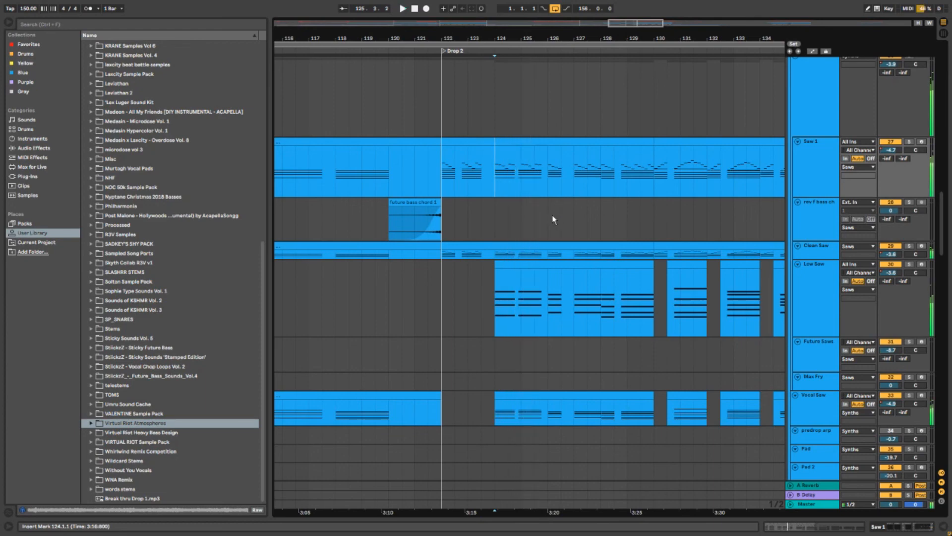
key("space")
Step: Play the Drop 1 saw chords from bar 62 to compare them with Drop 2
key("w")
scroll(382, 198, "up", 3)
left_click(444, 188)
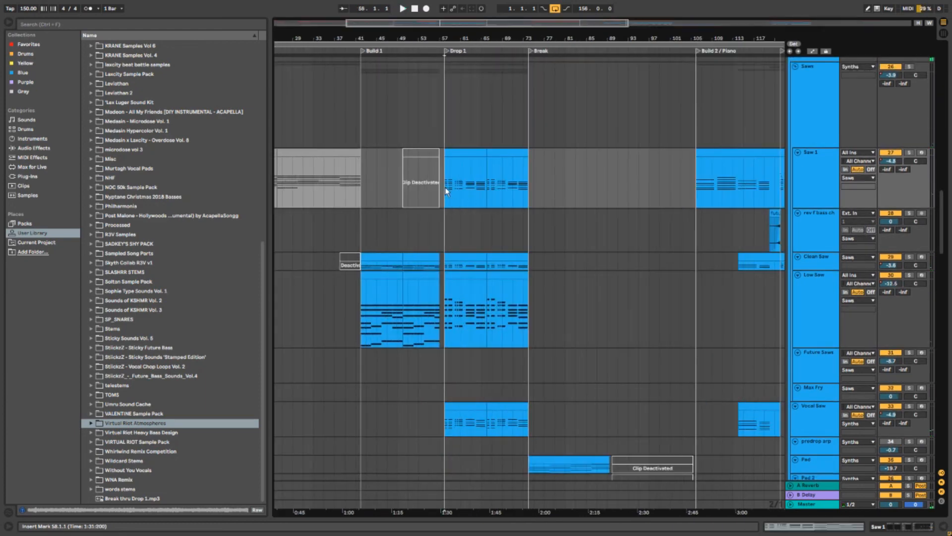
scroll(448, 190, "up", 3)
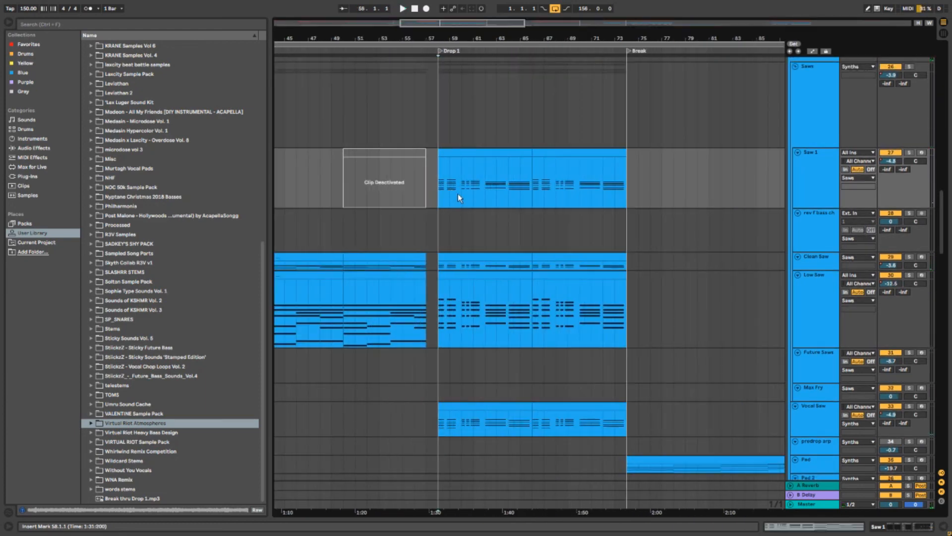
left_click(484, 189)
key("space")
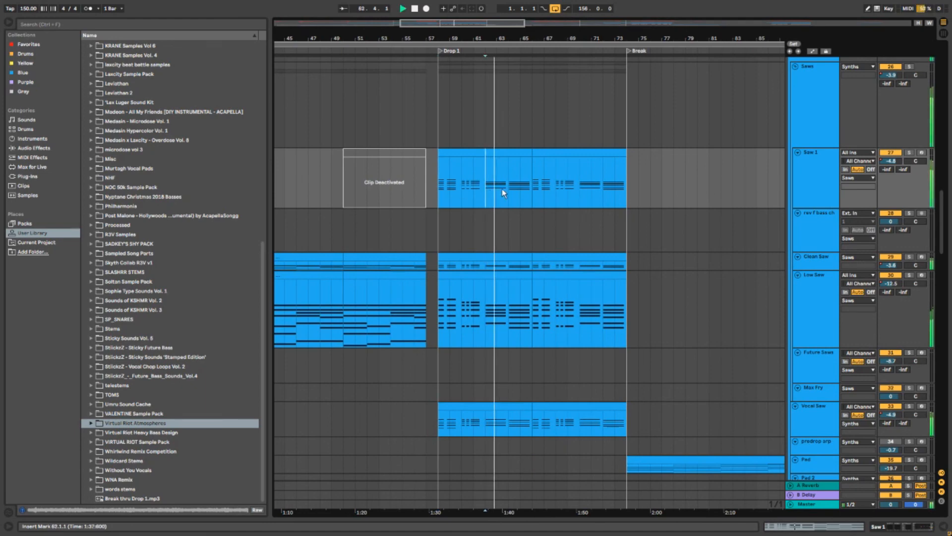
key("space")
Step: Return to Drop 2 and play the rising and falling Saw 1 melody from bar 130
left_click_drag(689, 177, 318, 200)
key("w")
scroll(556, 228, "up", 5)
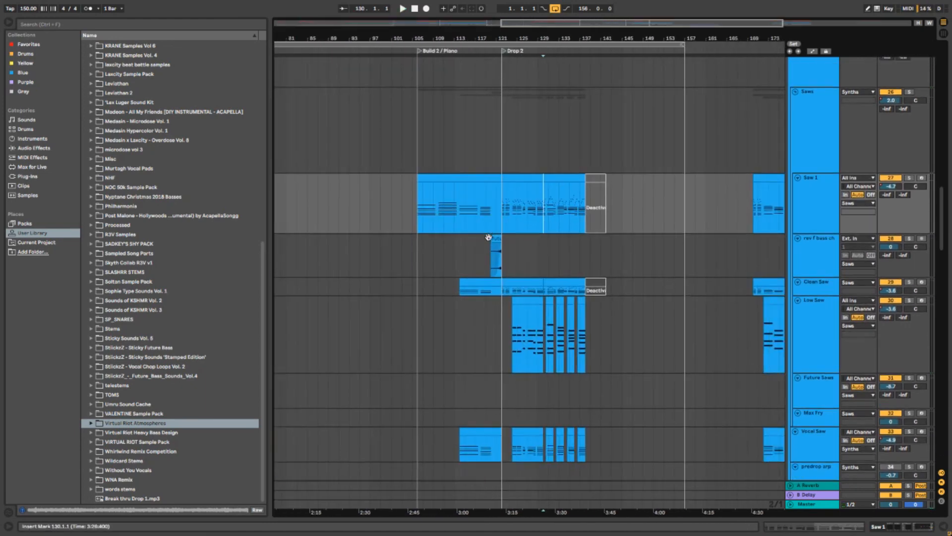
left_click(535, 233)
scroll(540, 233, "up", 5)
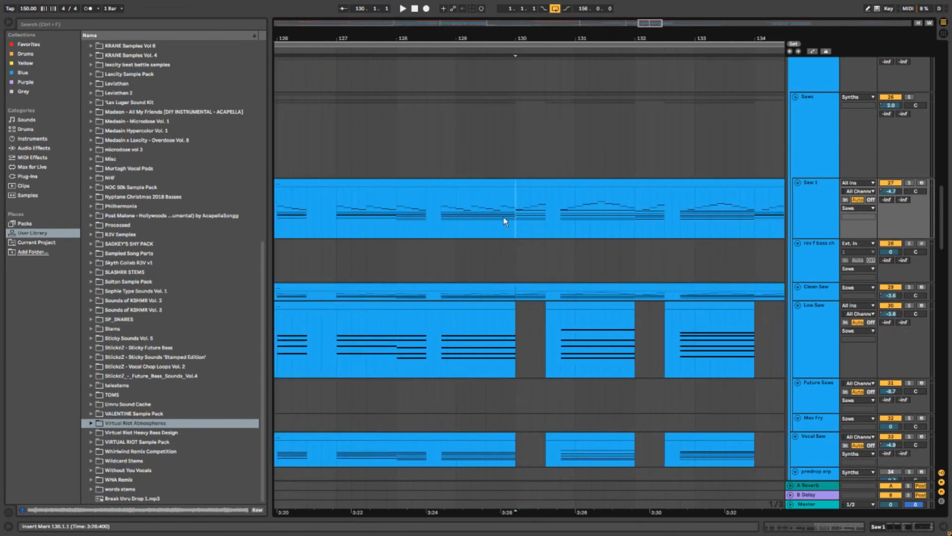
key("space")
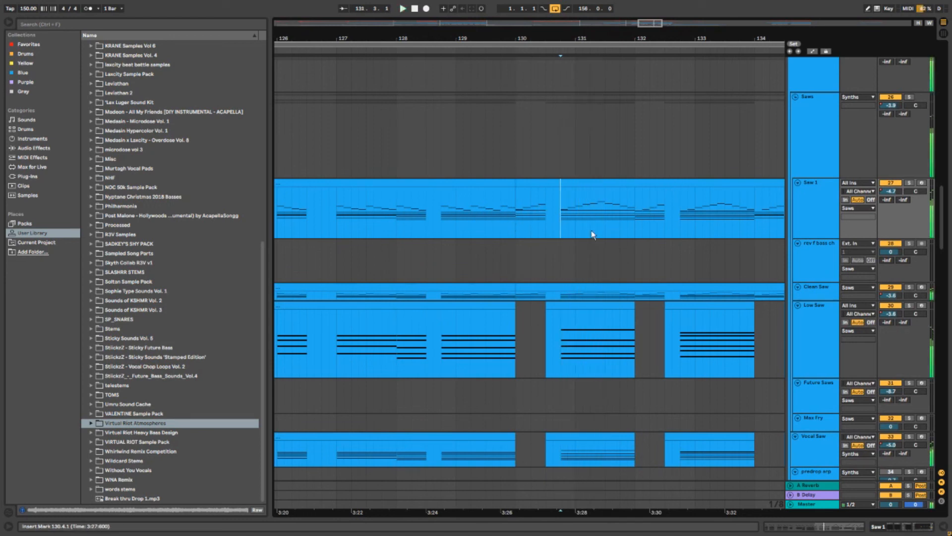
Step: Examine the piano, piano reverb, atmosphere and rising FX clips that follow Drop 2 from bar 137
key("minus")
scroll(913, 379, "down", 15)
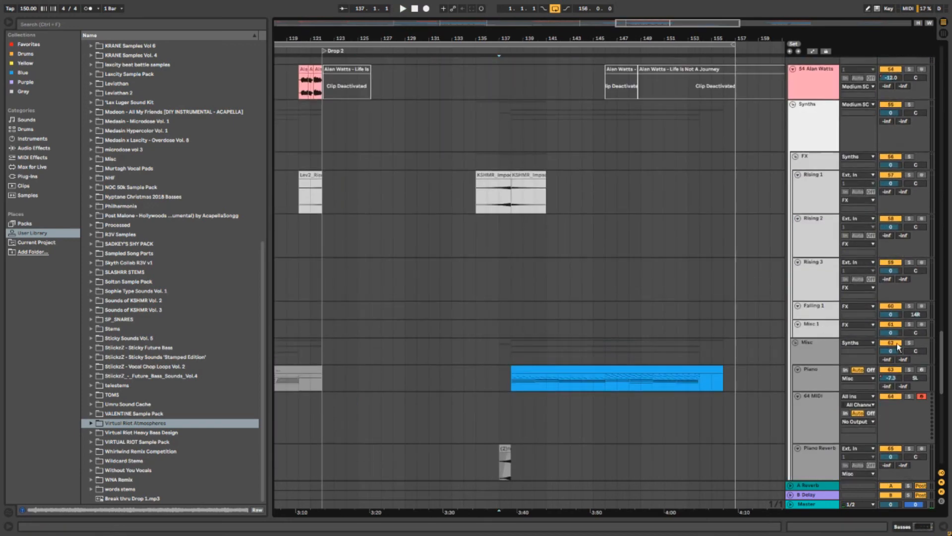
scroll(917, 377, "up", 15)
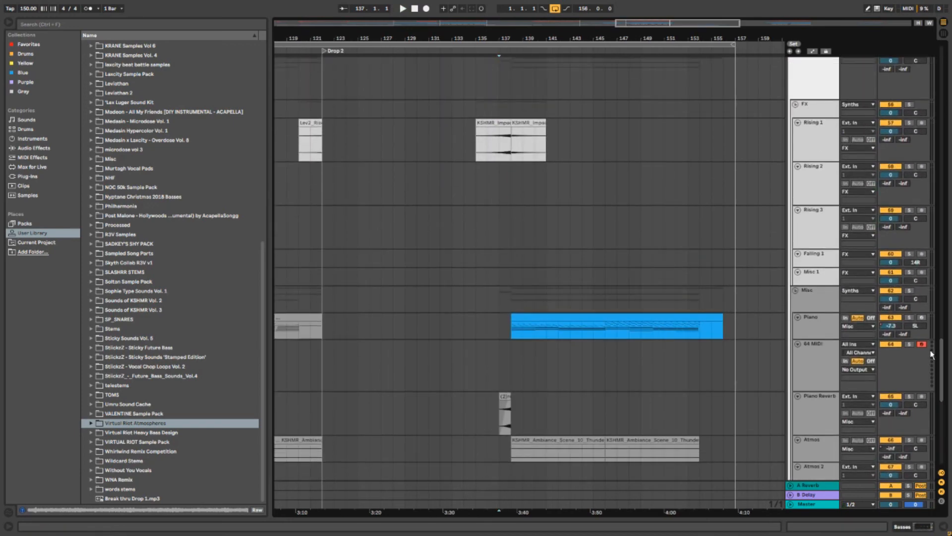
scroll(638, 304, "left", 4)
key("minus")
key("minus")
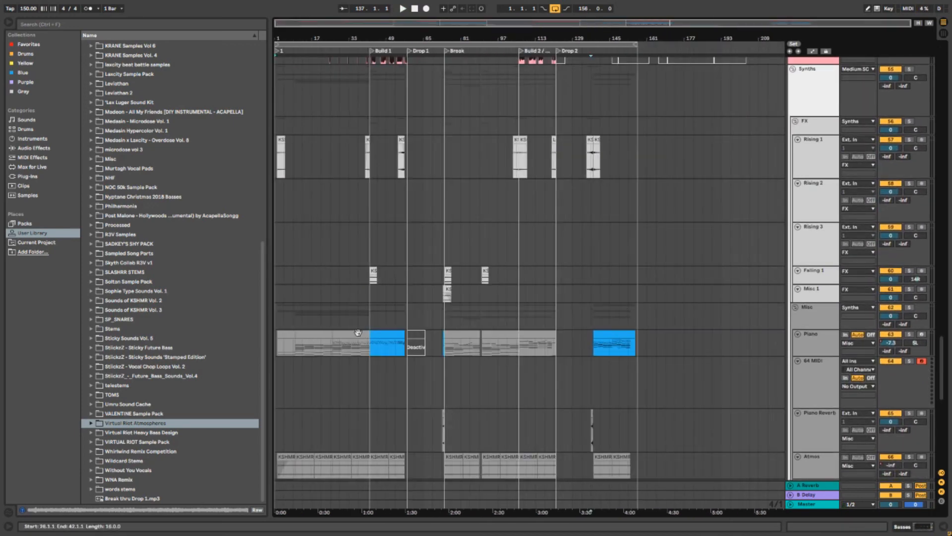
scroll(433, 226, "down", 2)
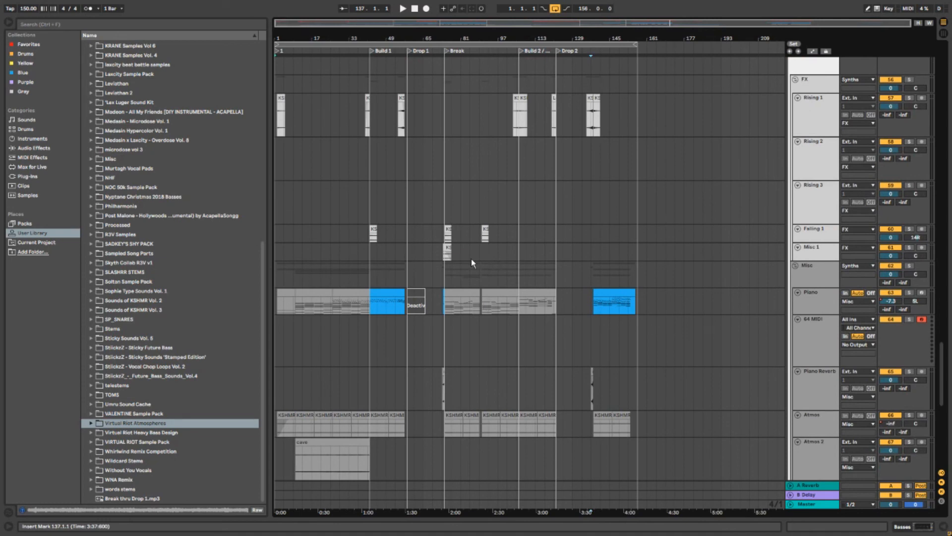
scroll(619, 301, "up", 3, "ctrl")
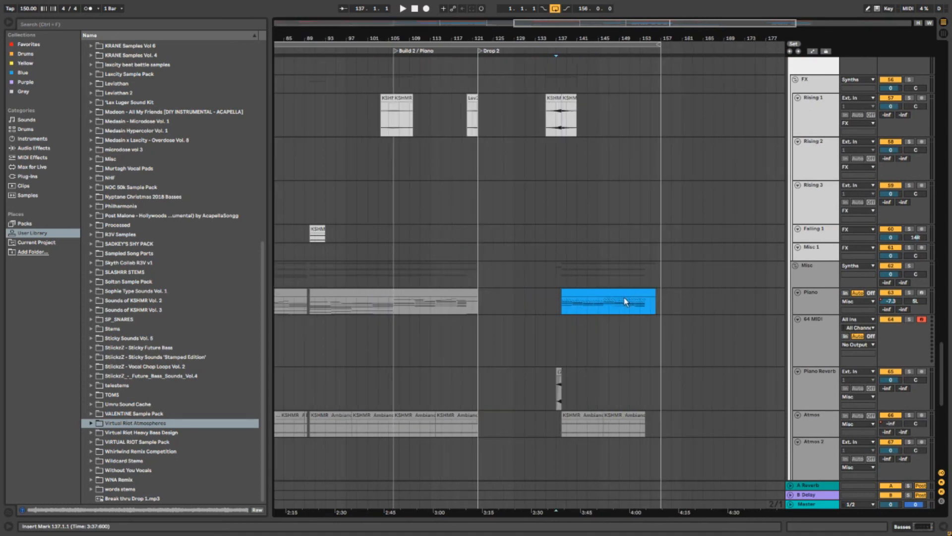
scroll(590, 293, "left", 3)
scroll(590, 292, "up", 2)
Step: Collapse the Drums and other track groups and show the whole arrangement in overview
scroll(897, 317, "up", 10)
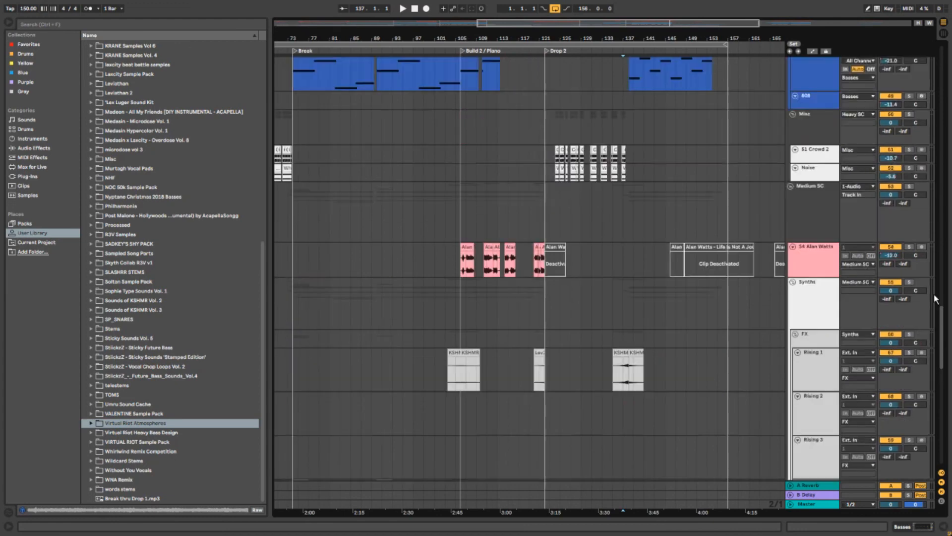
scroll(946, 84, "up", 3)
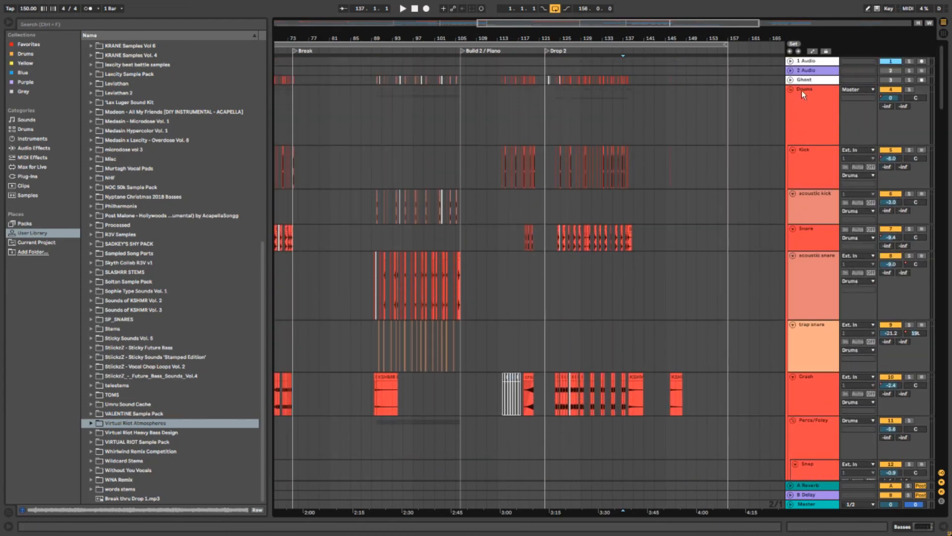
left_click(790, 91)
key("minus")
key("minus")
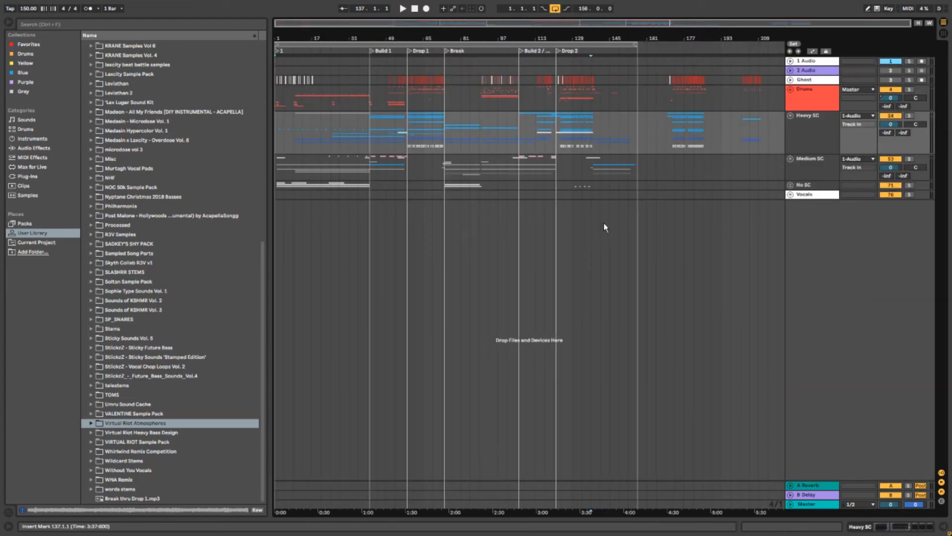